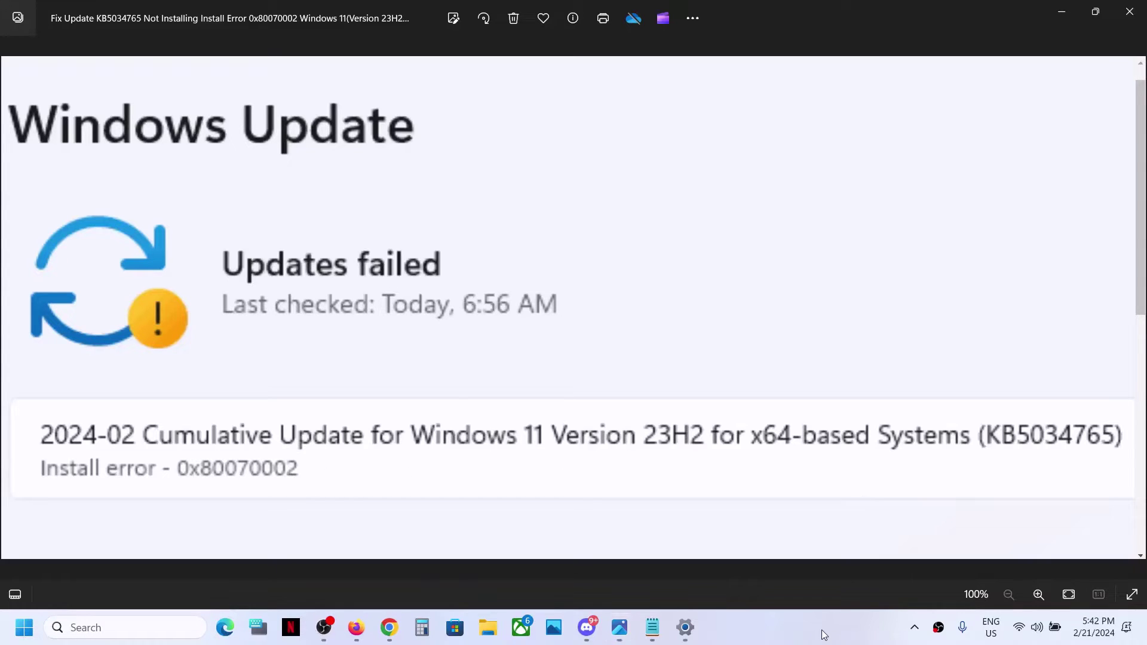
Search Windows for "services" and open the Services console
click(126, 627)
text(services)
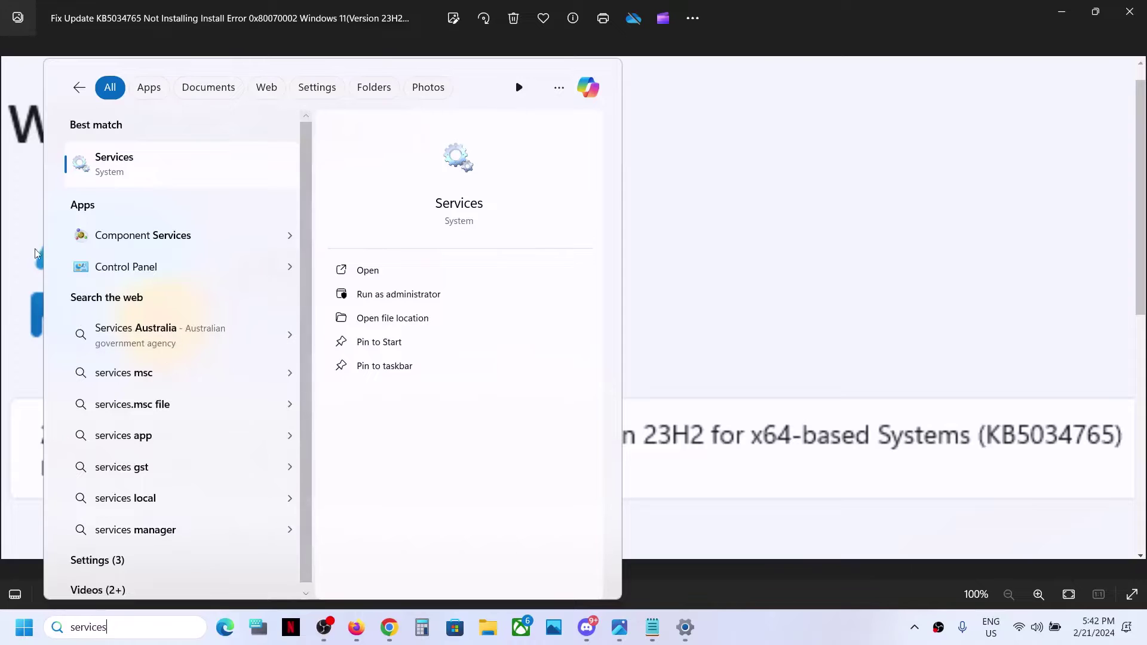
click(130, 174)
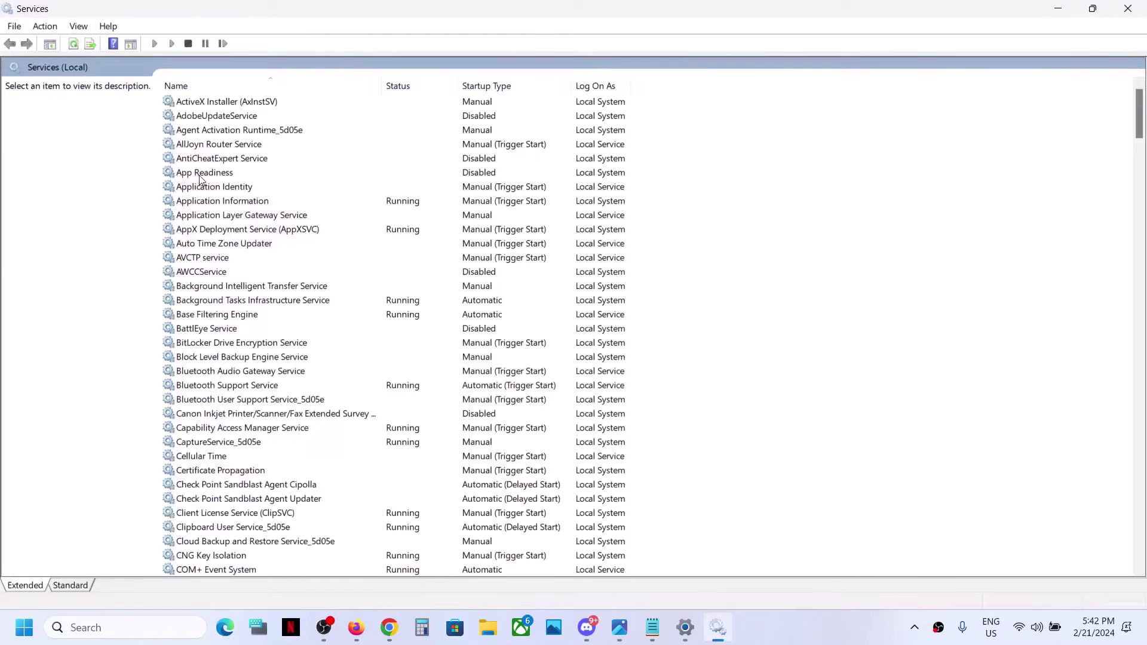
Set the App Readiness service's startup type to Manual and apply the change
click(201, 173)
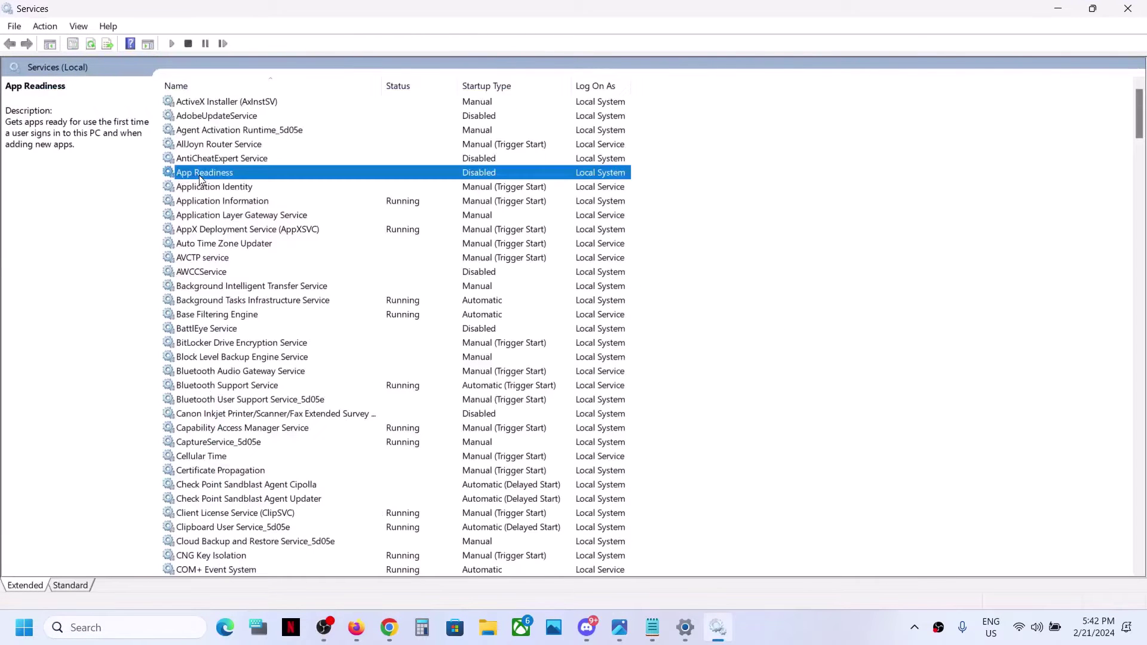
double_click(249, 174)
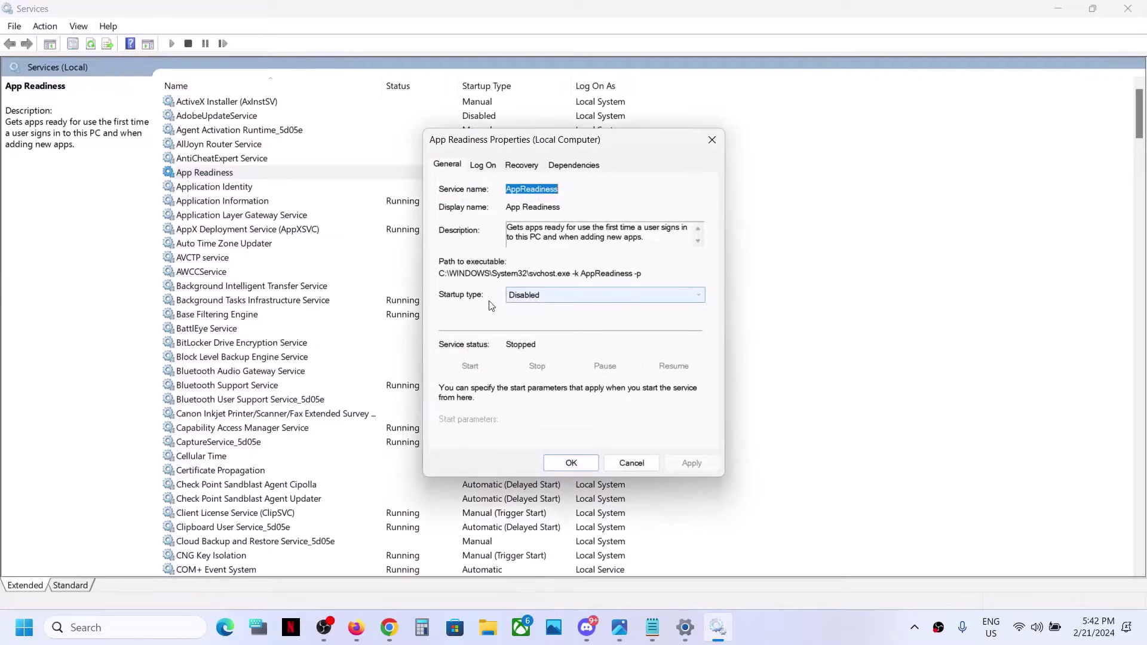
click(522, 295)
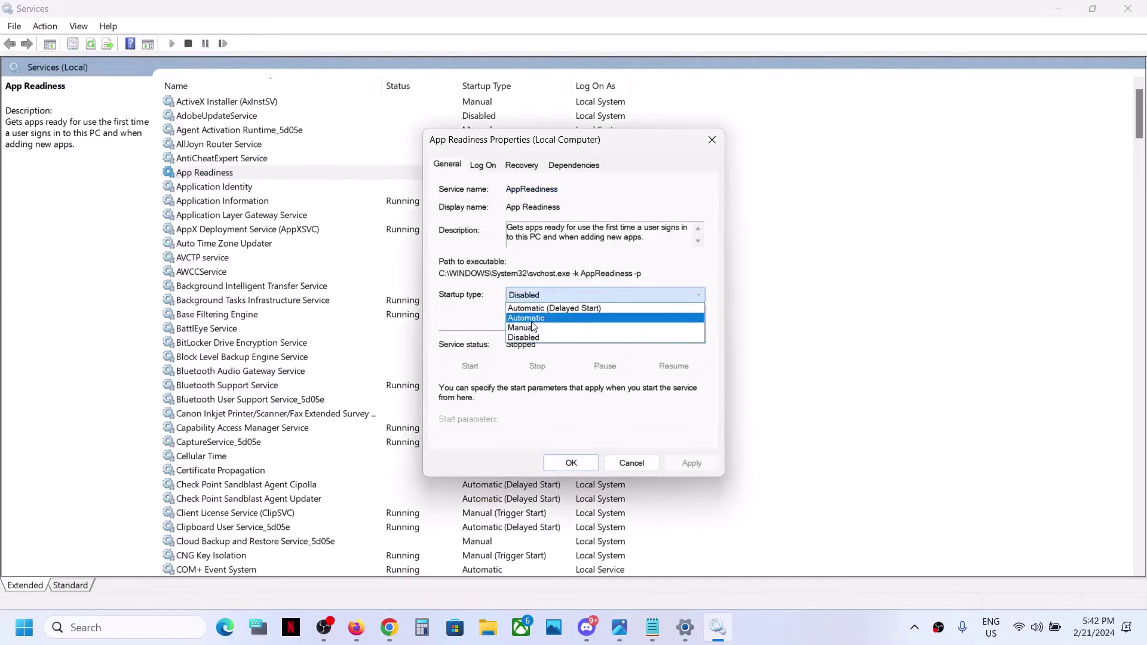
click(533, 327)
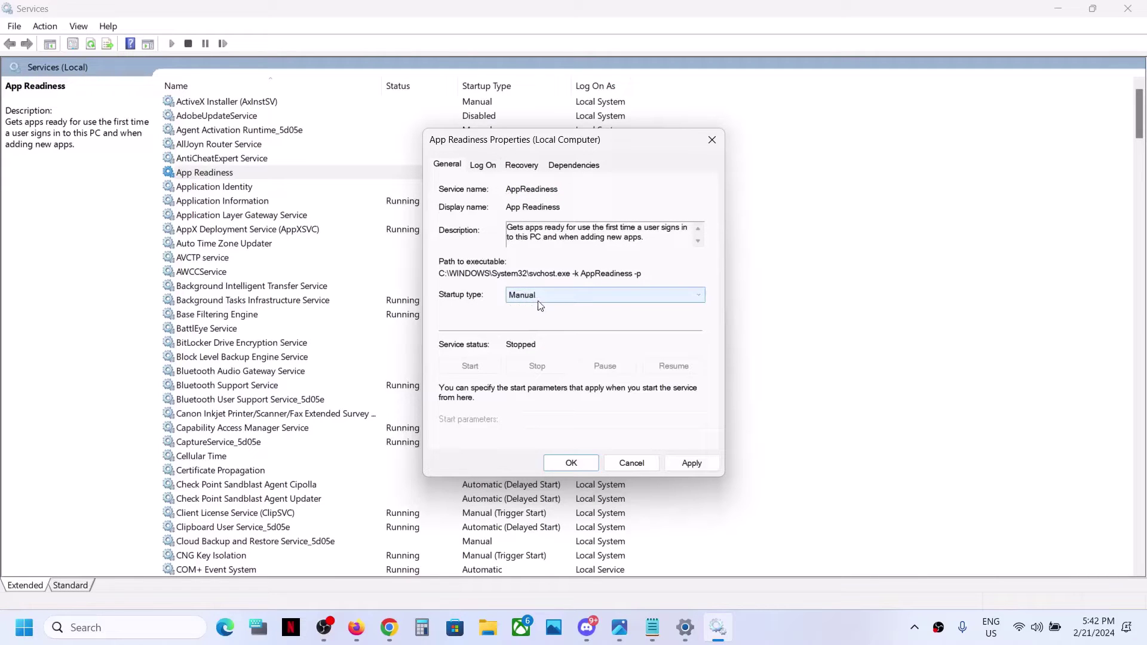
click(691, 463)
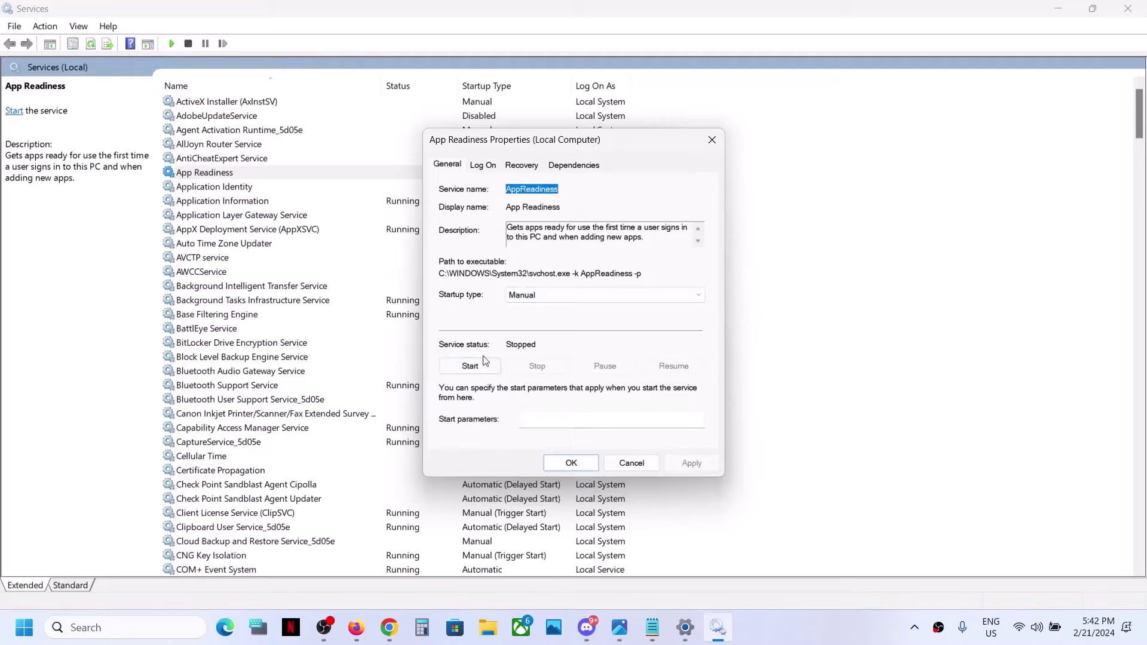
Start the App Readiness service, accept its properties, and restart it from the services list
click(472, 368)
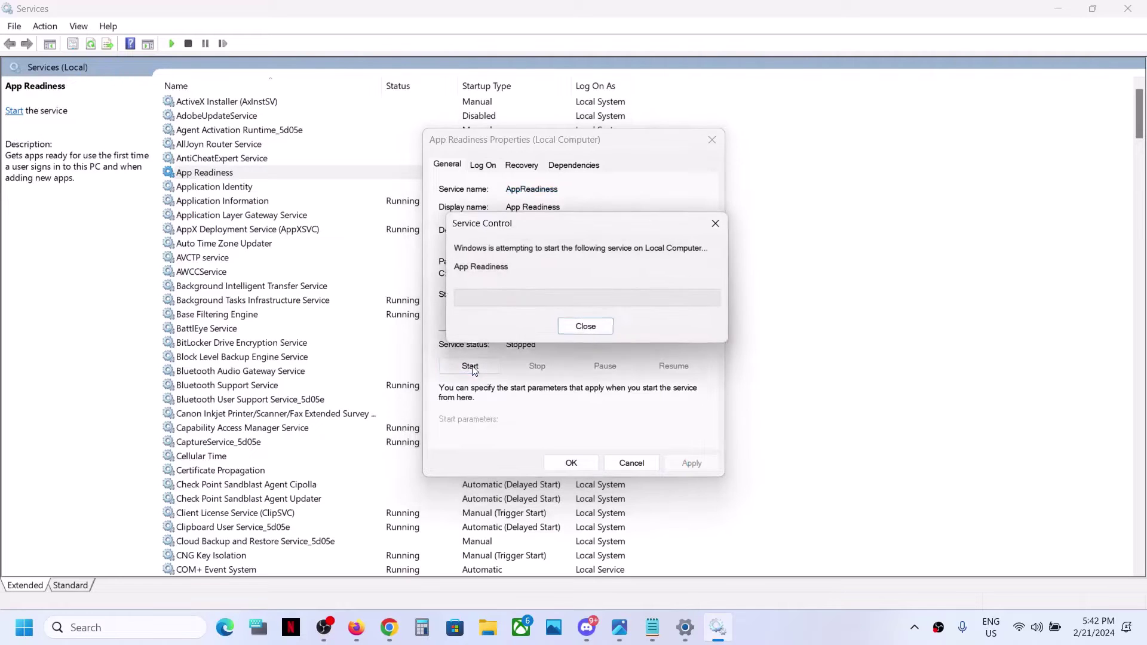
click(571, 463)
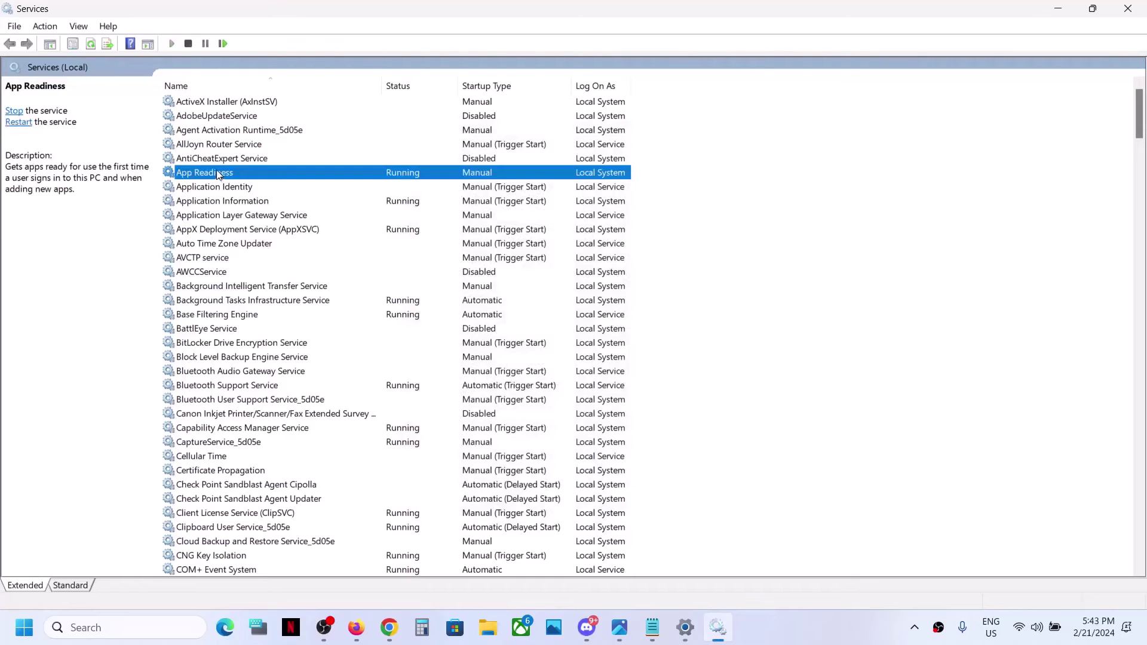
right_click(232, 173)
click(254, 247)
Review the update history in Settings, the KB5034765 error screenshot and the Word document listing the fix steps
click(683, 634)
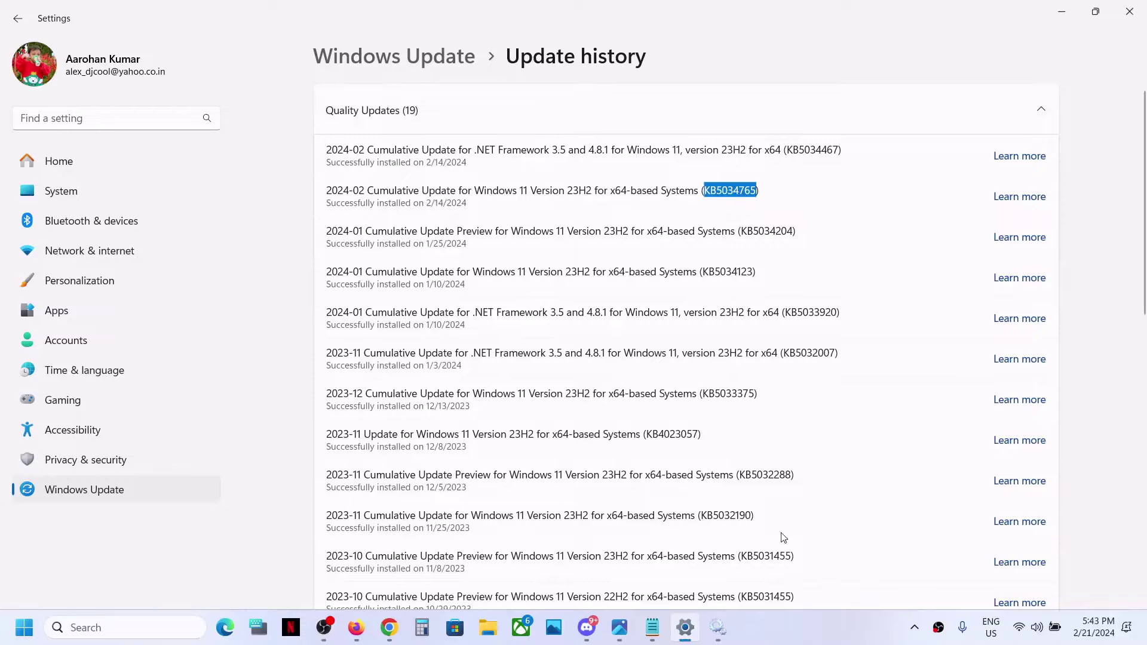
click(614, 642)
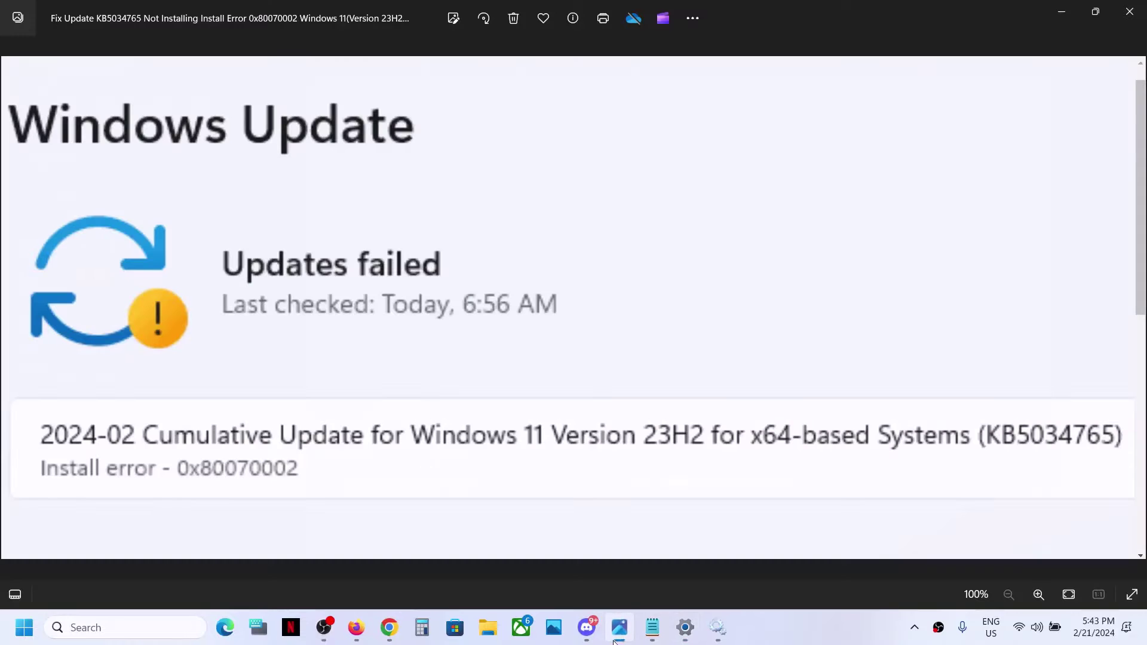
click(767, 633)
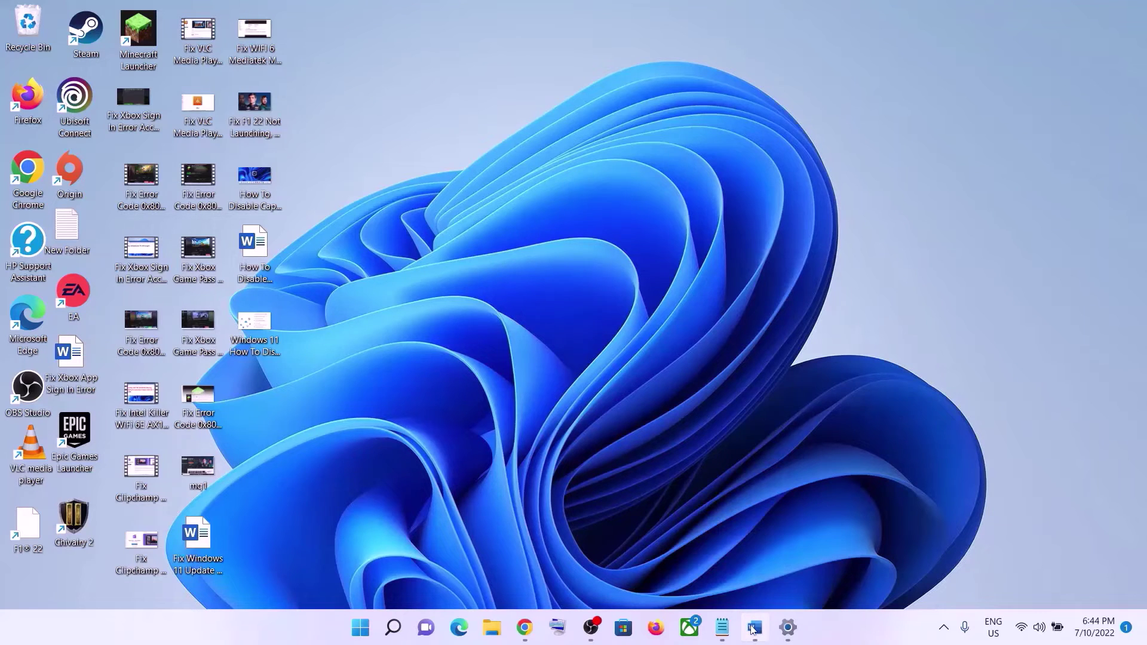
click(754, 627)
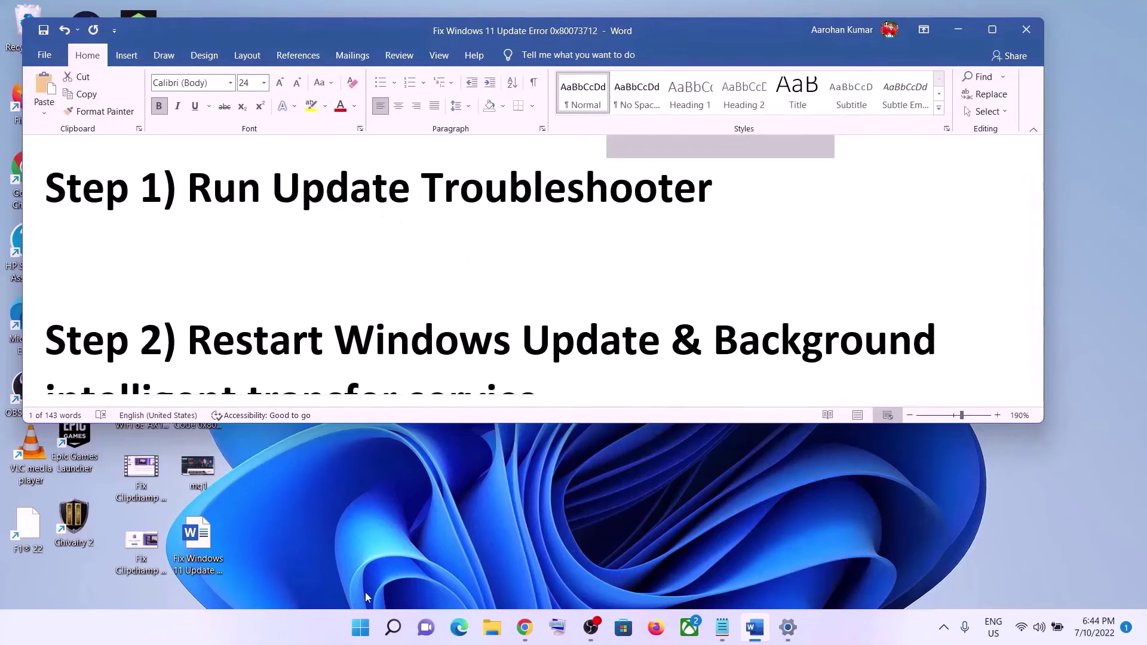
Run the Windows Update troubleshooter from the other troubleshooters in the System settings
click(360, 627)
click(538, 250)
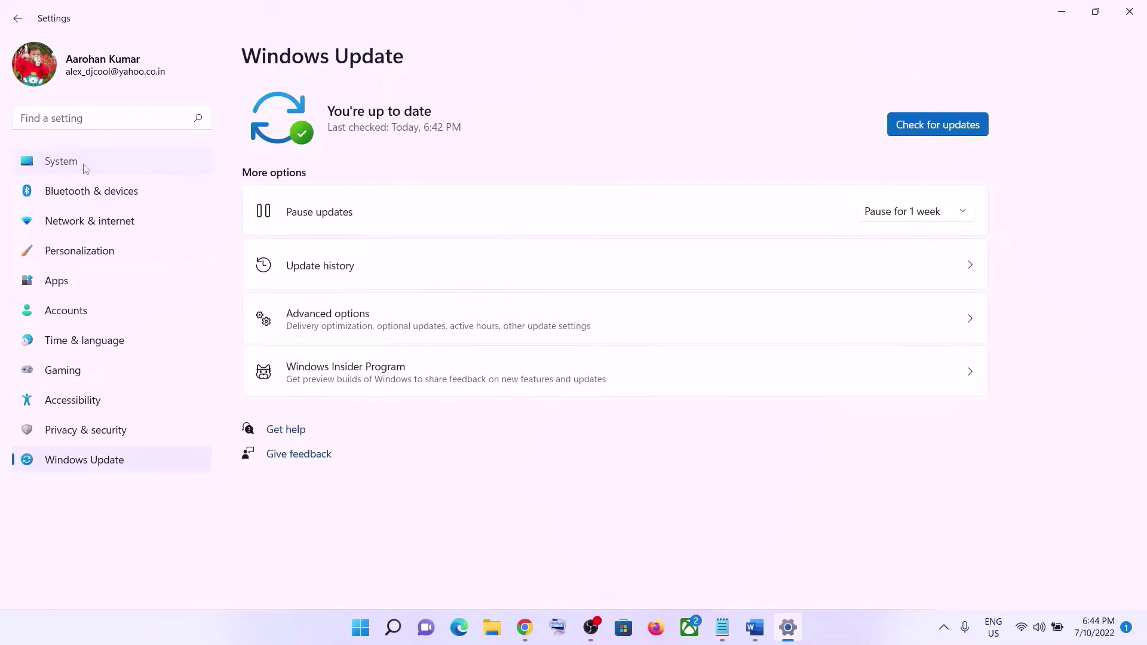
click(84, 167)
scroll(384, 353, down, 2)
scroll(385, 353, down, 3)
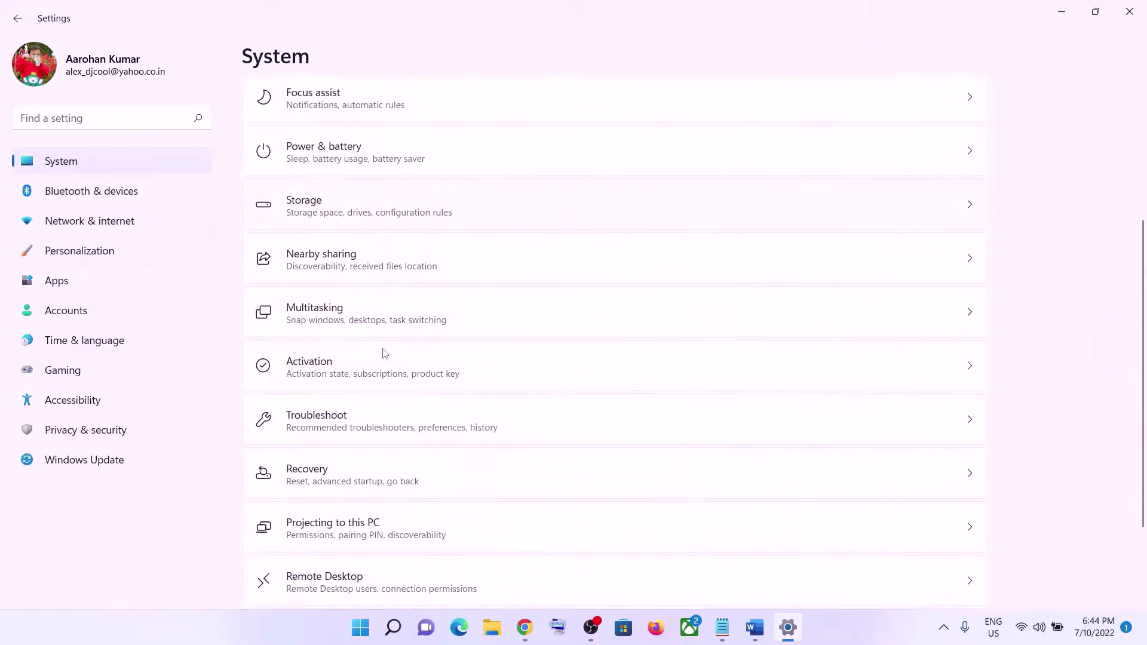
click(344, 399)
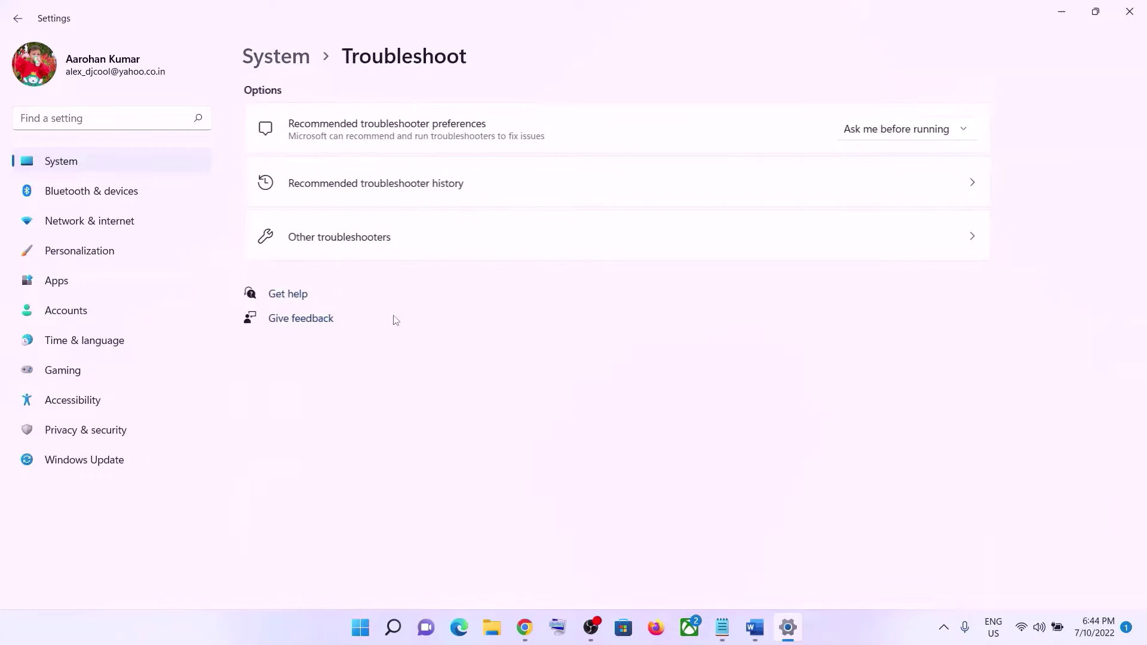
click(352, 248)
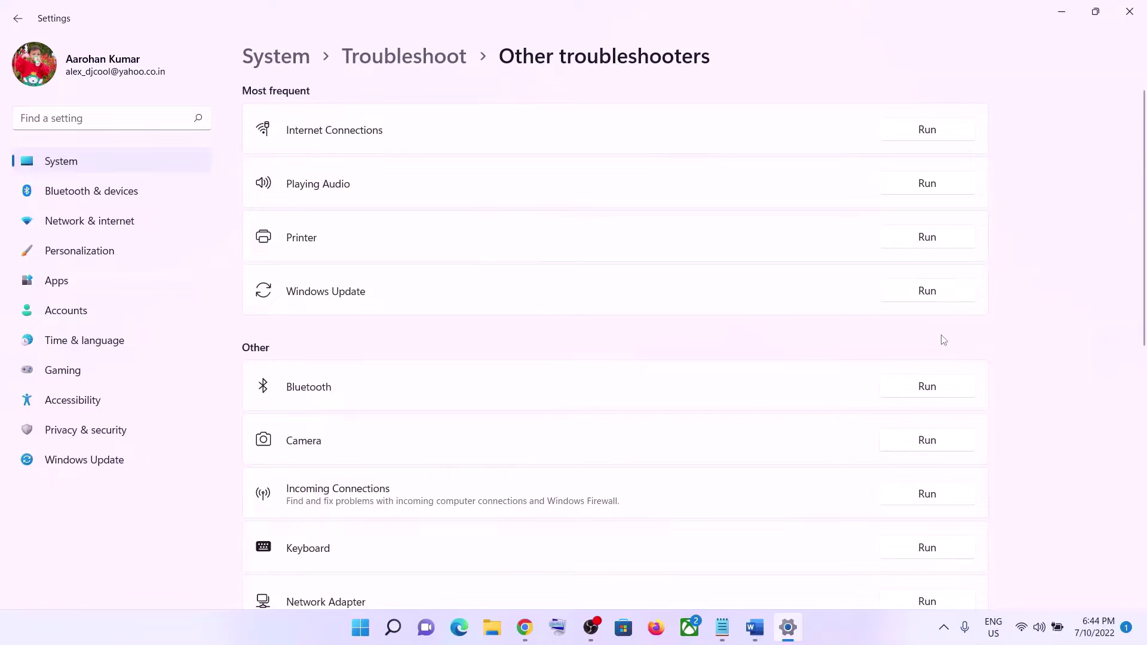
click(943, 295)
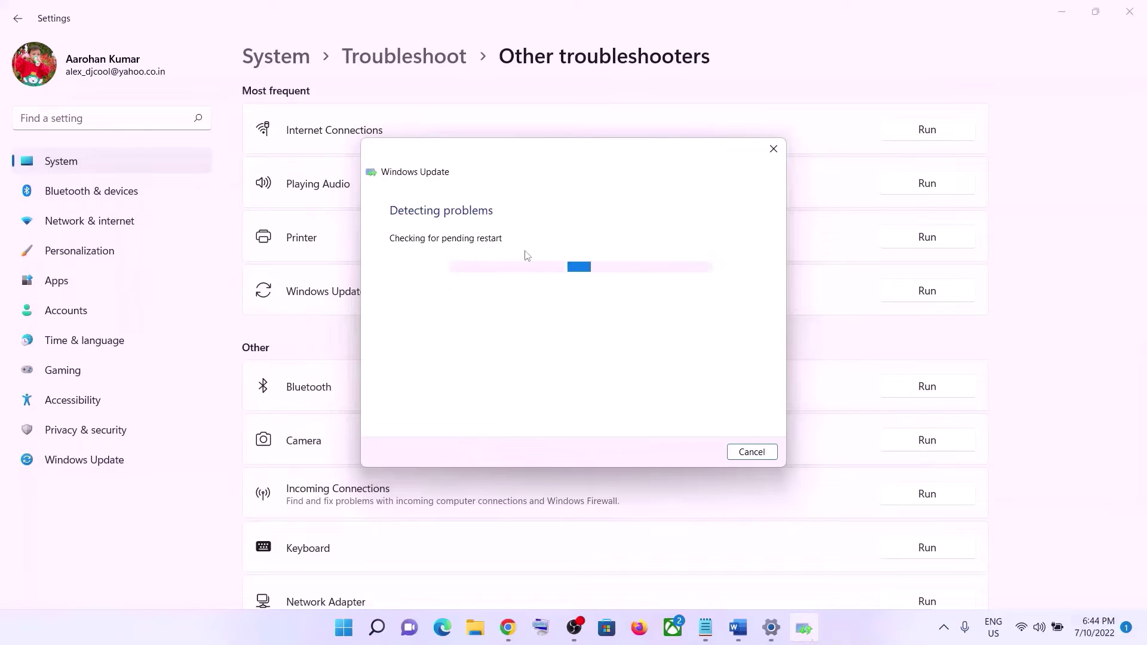
Switch to the Word document and read Step 2 about restarting the update services
click(750, 636)
scroll(637, 383, down, 3)
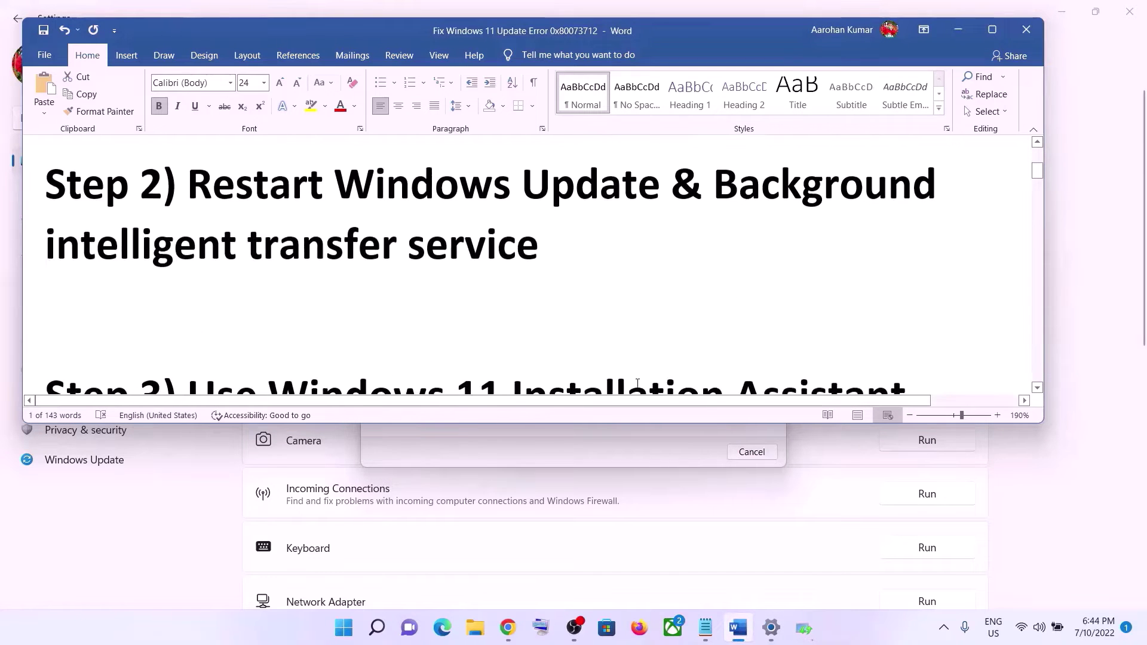
scroll(638, 383, up, 2)
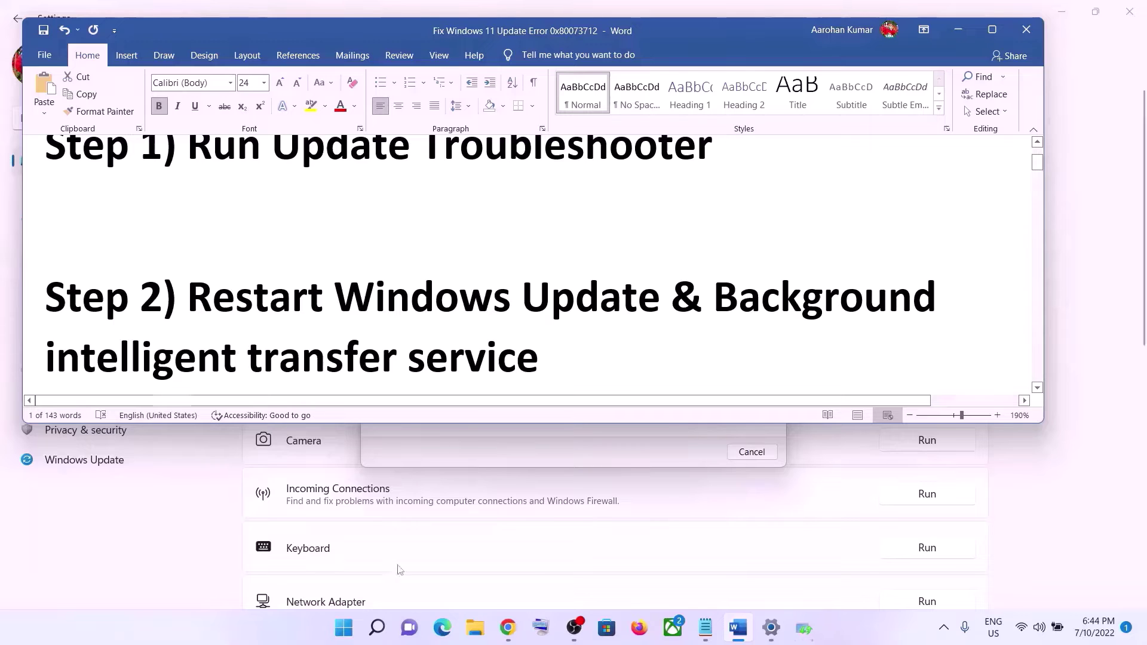
Find "services" through Windows search and launch the Services app
click(352, 630)
text(services)
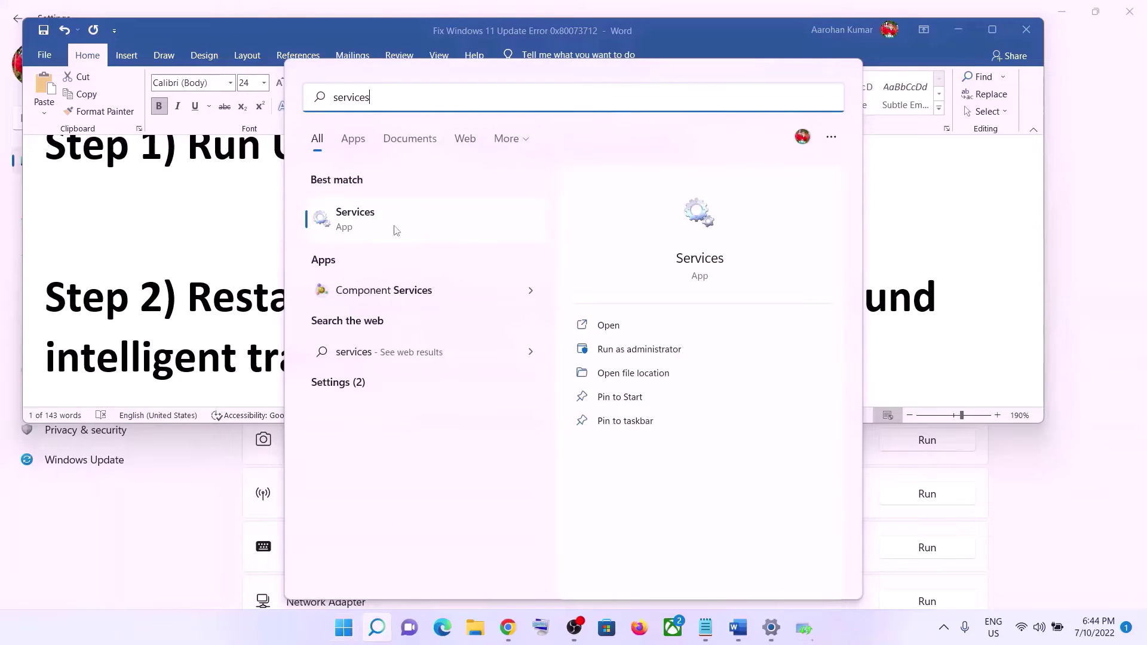
click(383, 221)
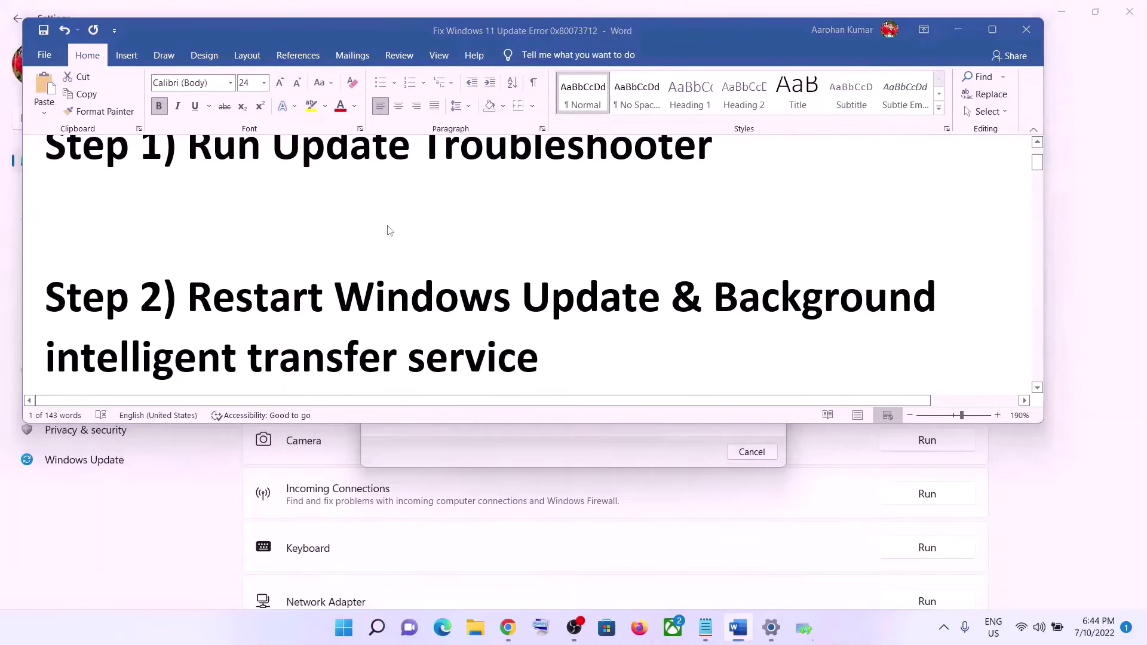
Open the Windows Update service's properties and close the completed troubleshooter
click(429, 386)
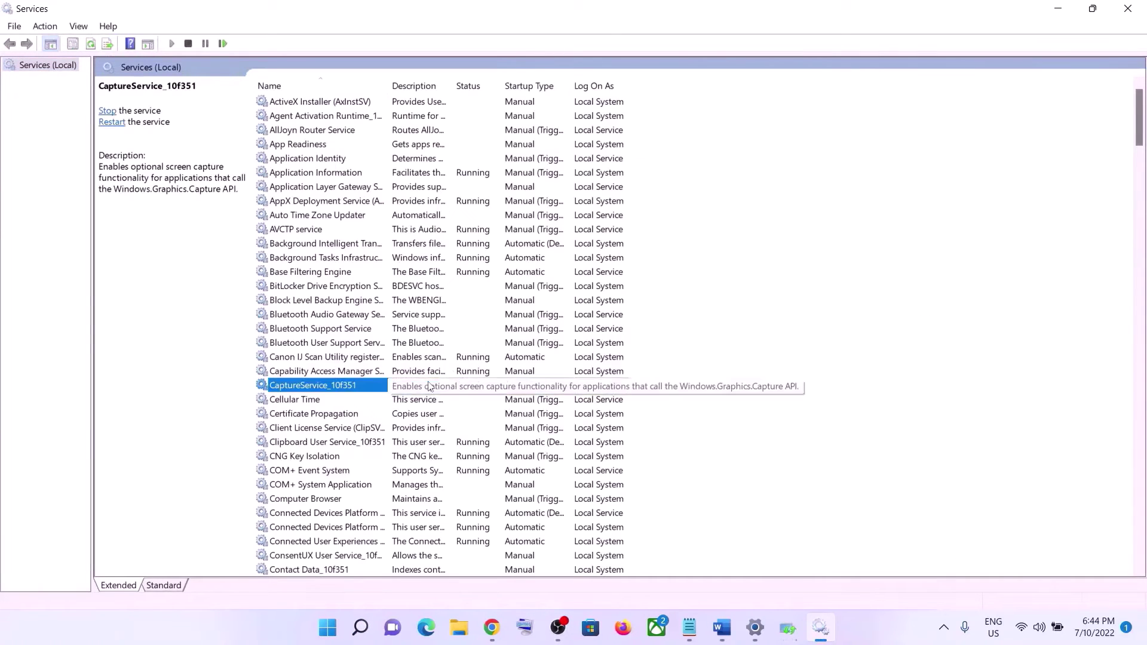
key(w)
scroll(358, 397, down, 6)
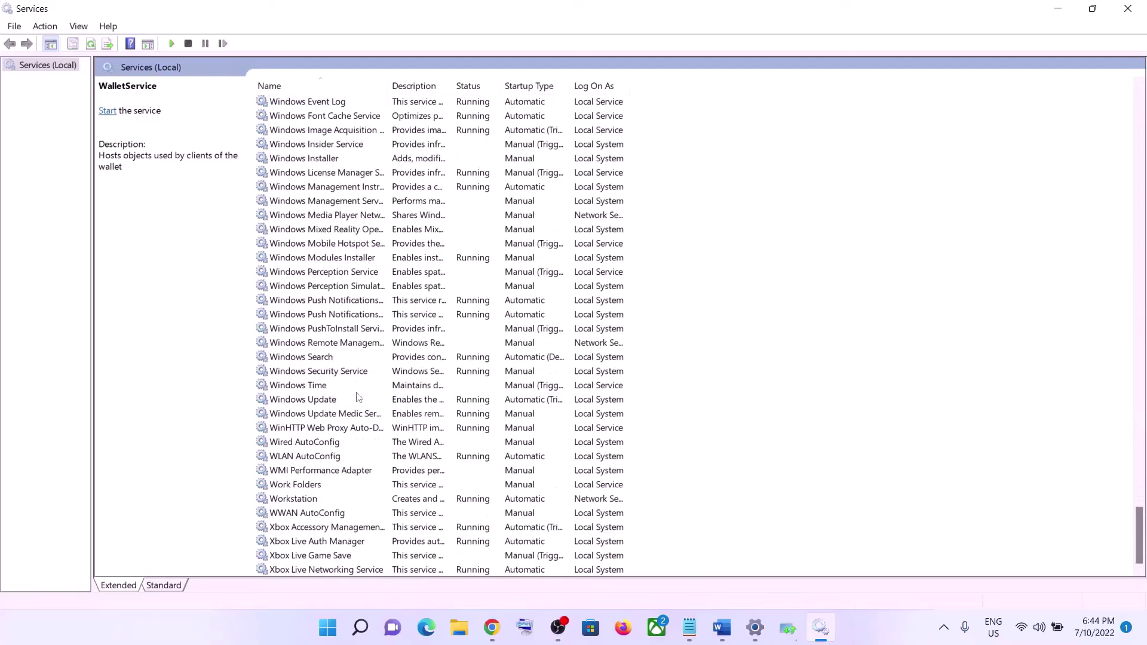
click(323, 403)
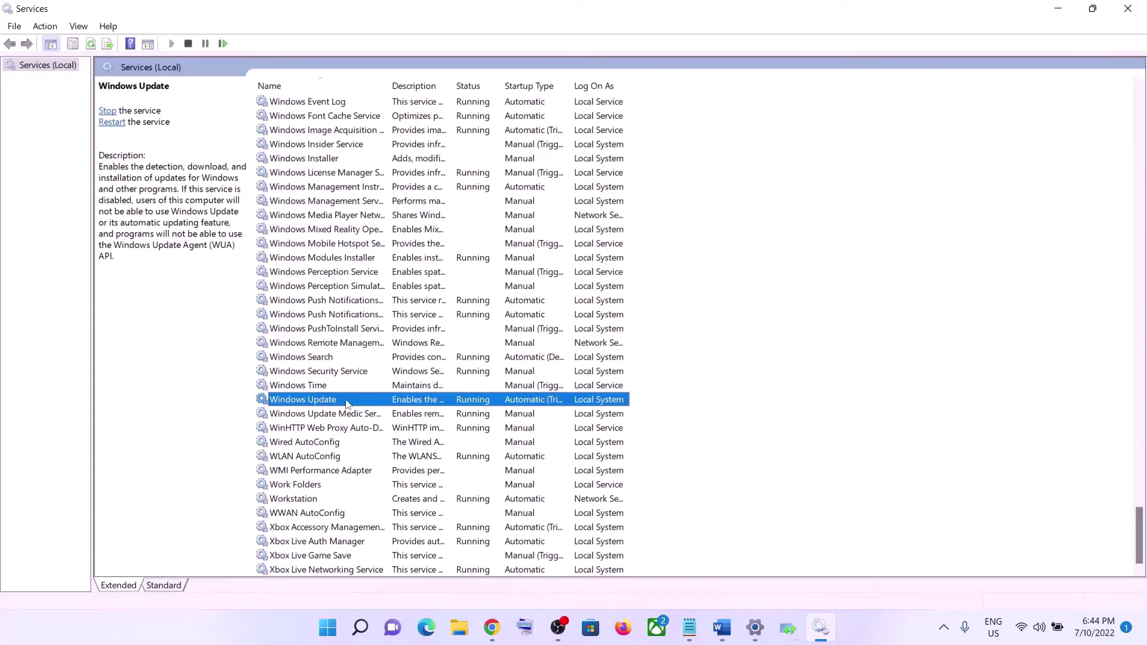
double_click(350, 404)
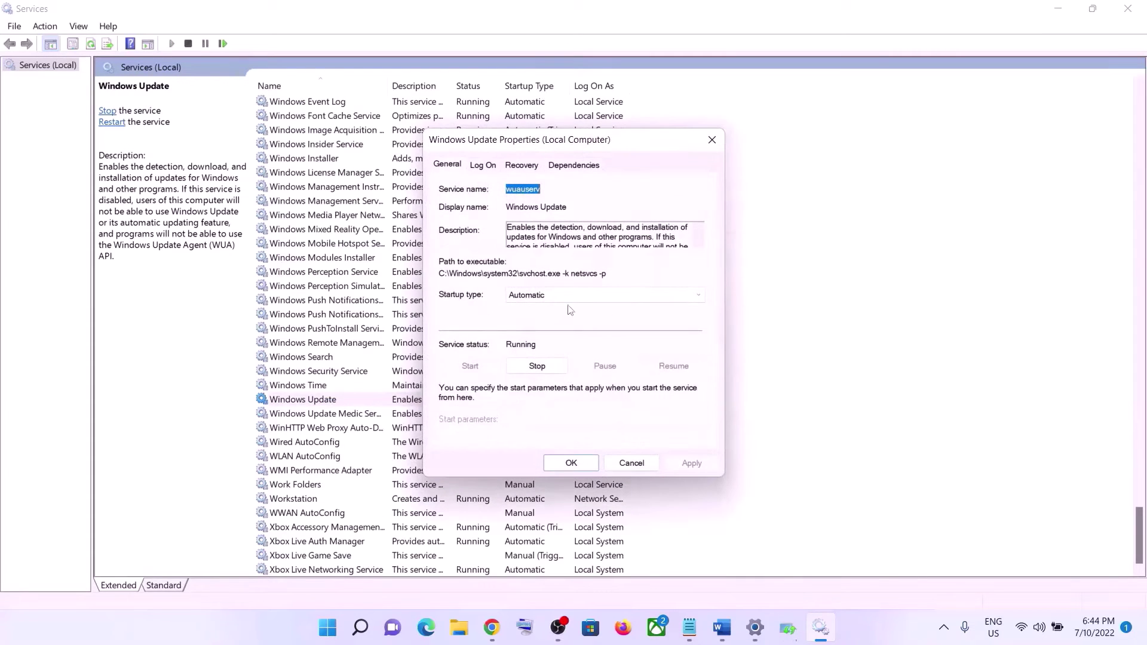
click(524, 296)
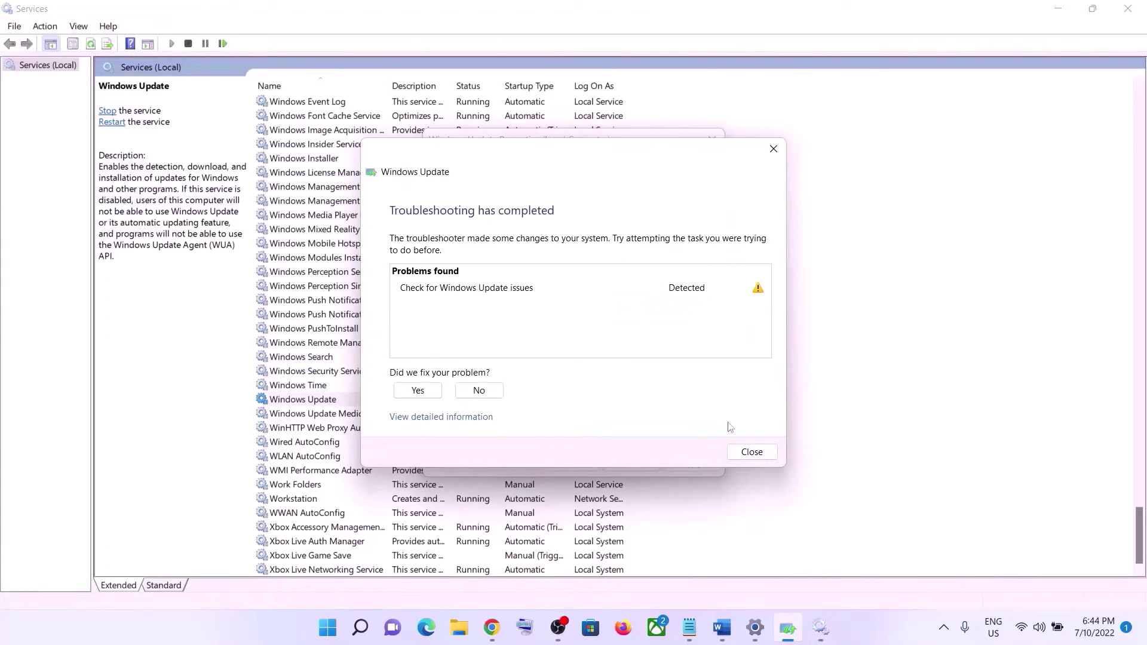
click(751, 453)
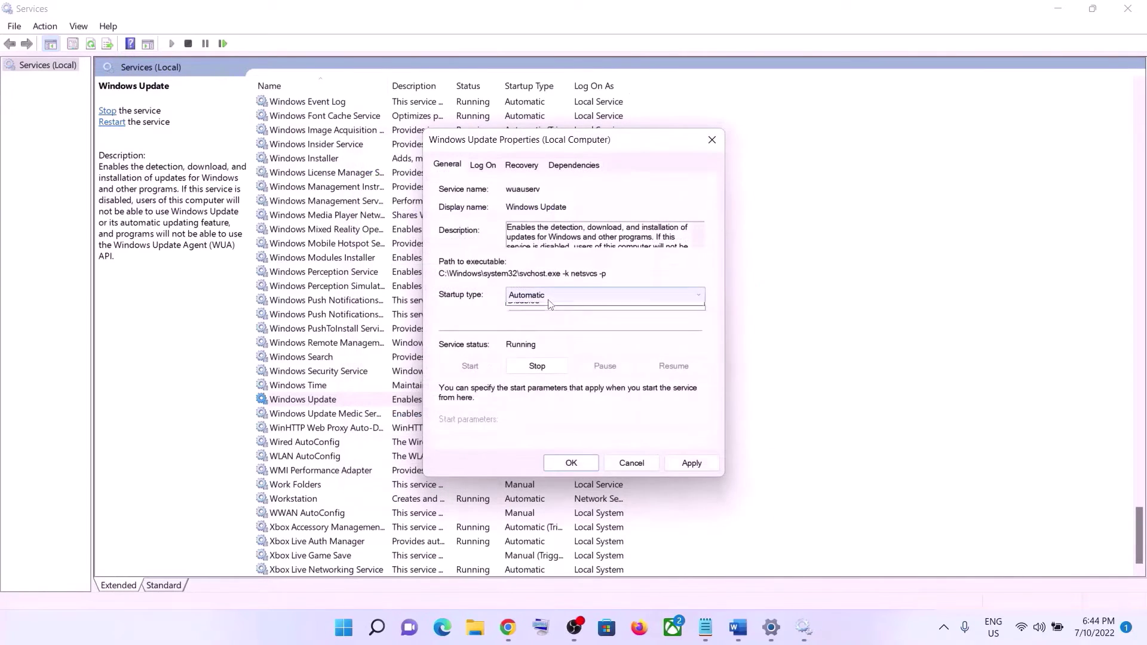
Set the Windows Update service's startup type to Automatic and restart the service
click(541, 295)
click(545, 318)
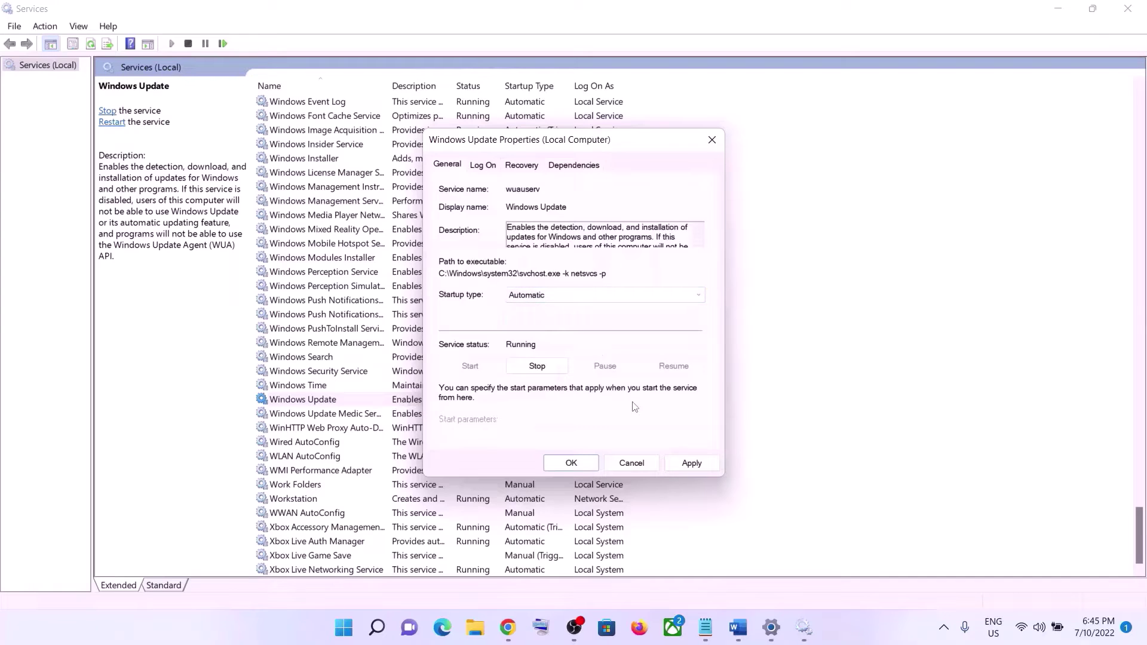
click(685, 465)
click(571, 463)
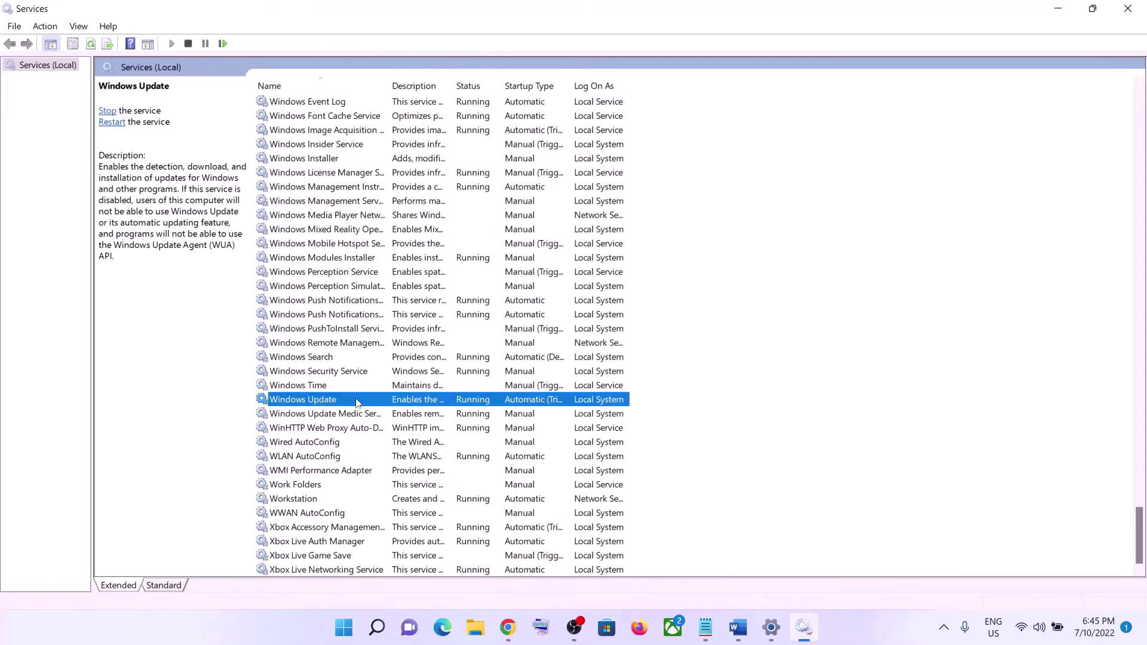
click(107, 110)
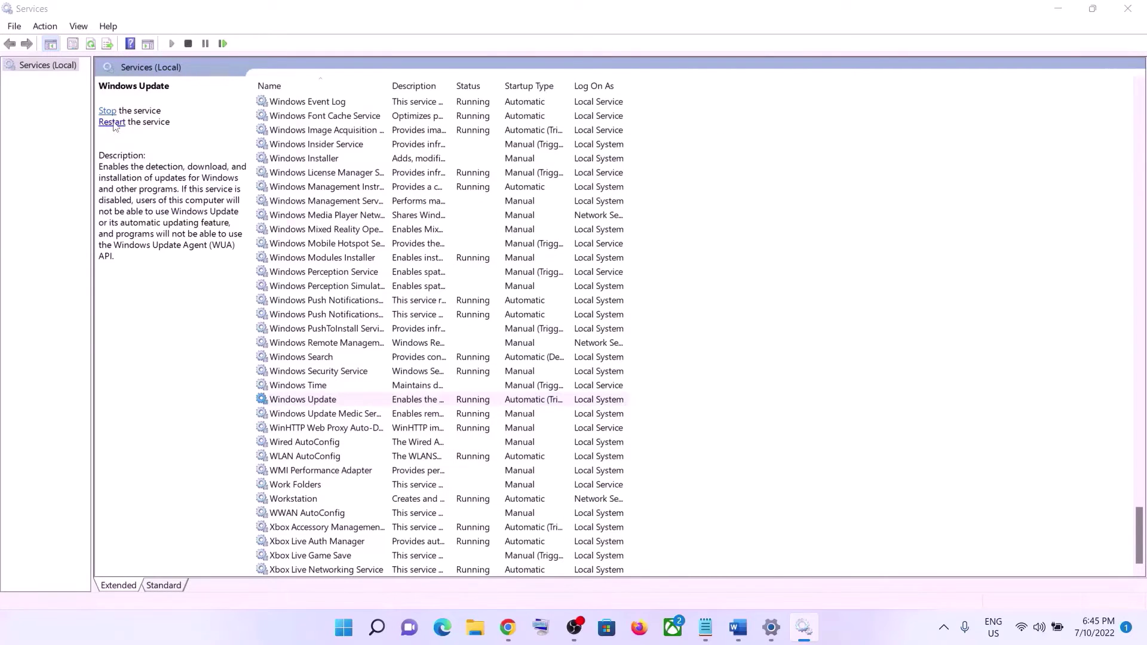
Locate the Background Intelligent Transfer Service in the services list and widen the Name column to fit its contents
click(372, 301)
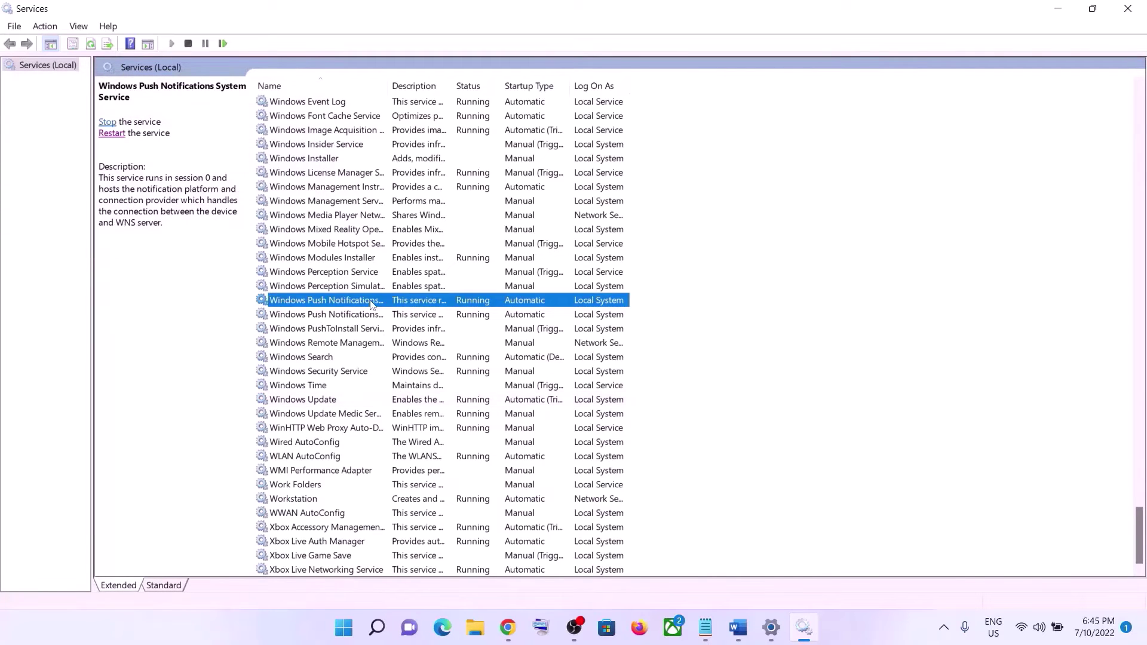
key(b)
scroll(376, 218, up, 3)
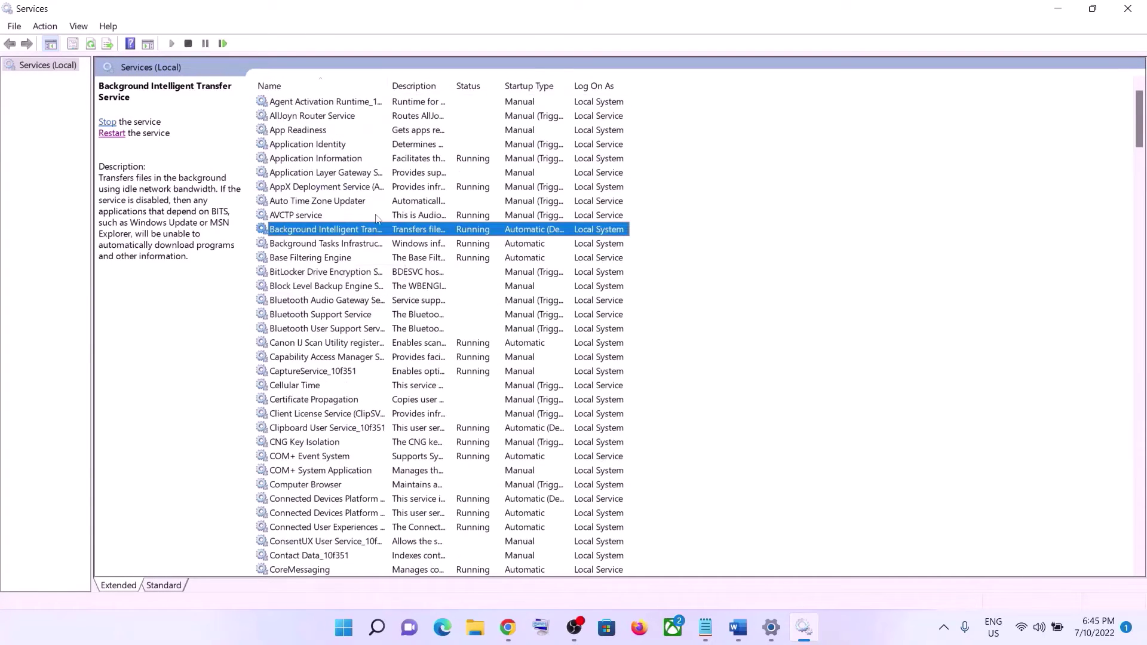
double_click(387, 83)
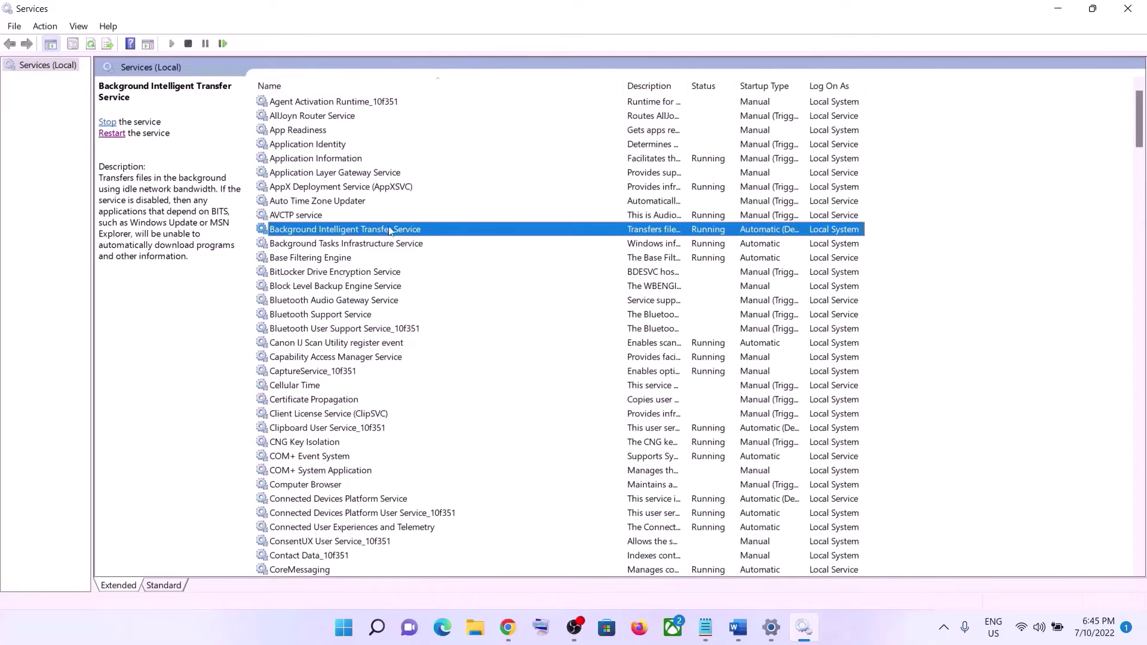
Set the Background Intelligent Transfer Service's startup type to Automatic and apply the change
double_click(390, 229)
click(576, 294)
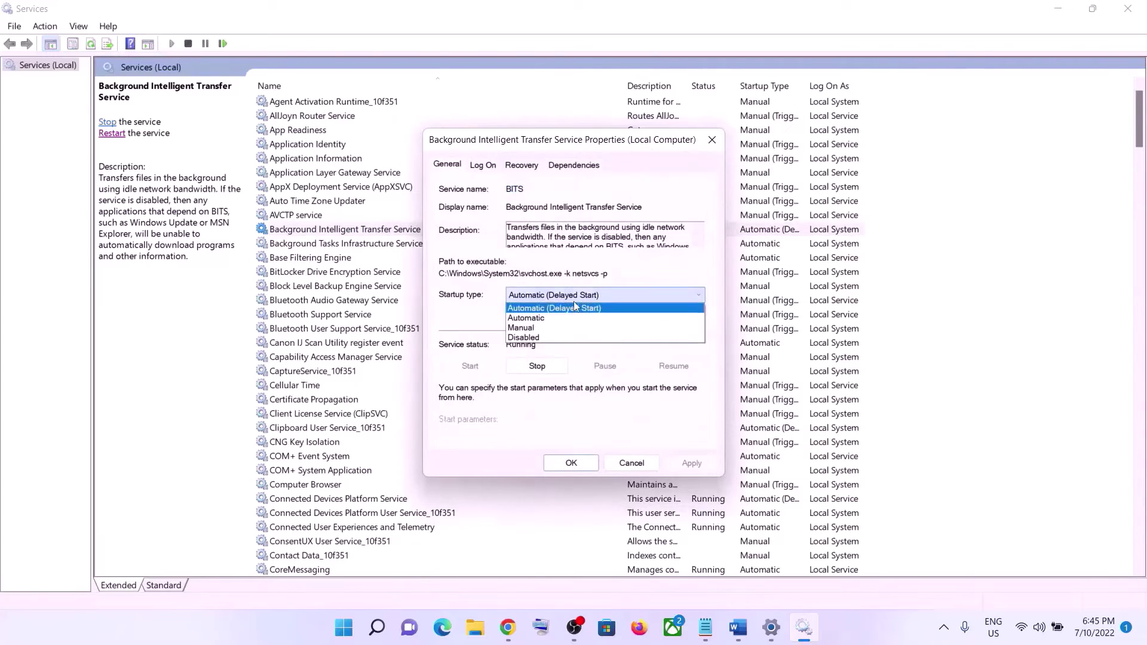
click(562, 317)
click(688, 461)
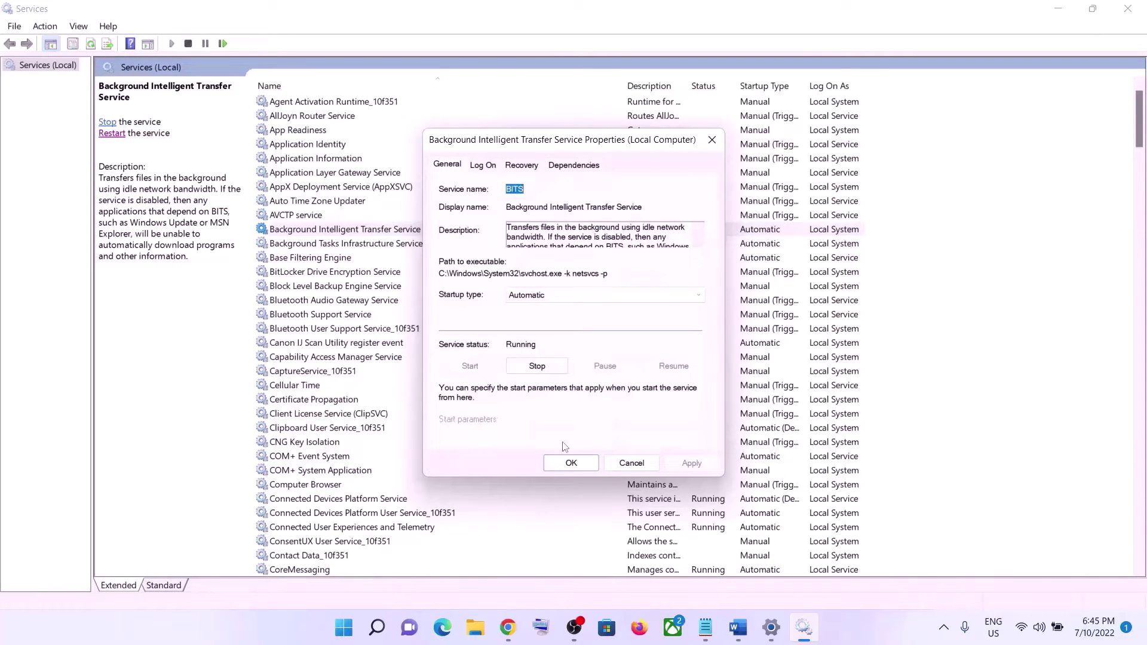
click(570, 463)
Restart the Background Intelligent Transfer Service and close the Services window
click(380, 235)
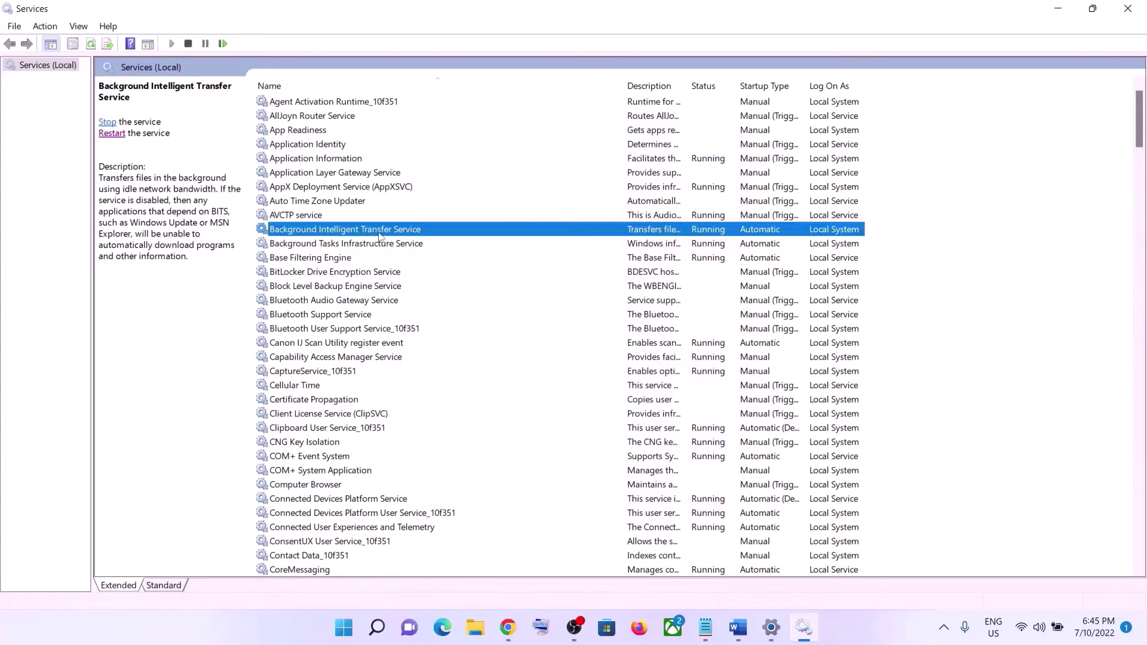
click(108, 122)
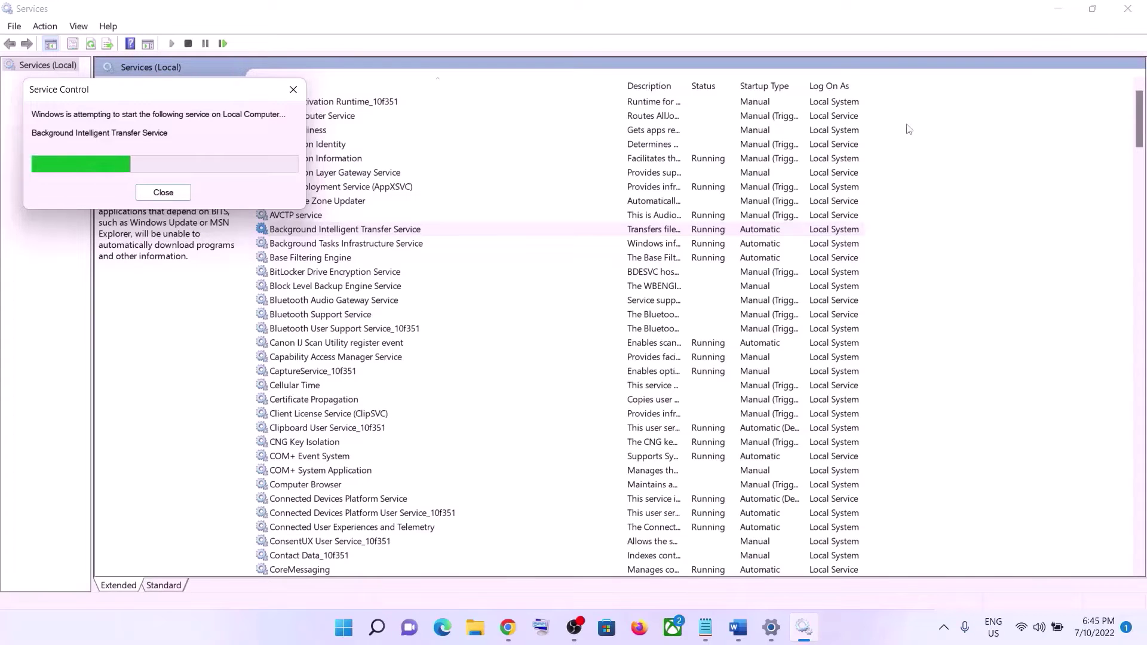
click(1128, 8)
Go to Step 3 in the Word document and copy the Windows 11 software download link
scroll(542, 321, down, 5)
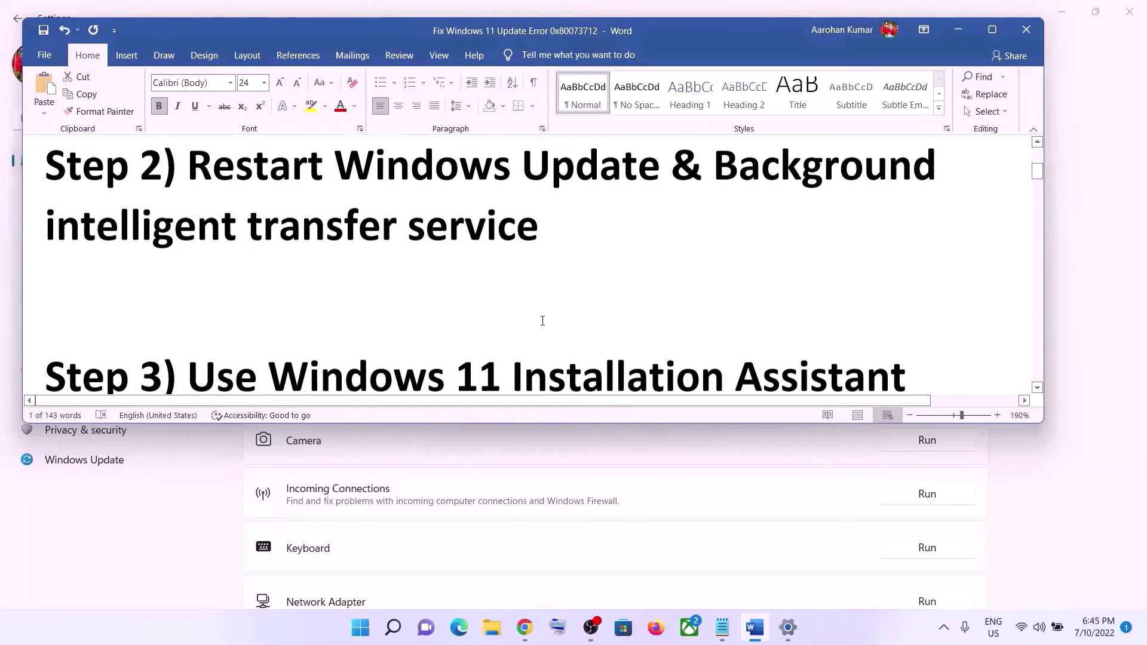
scroll(542, 321, down, 2)
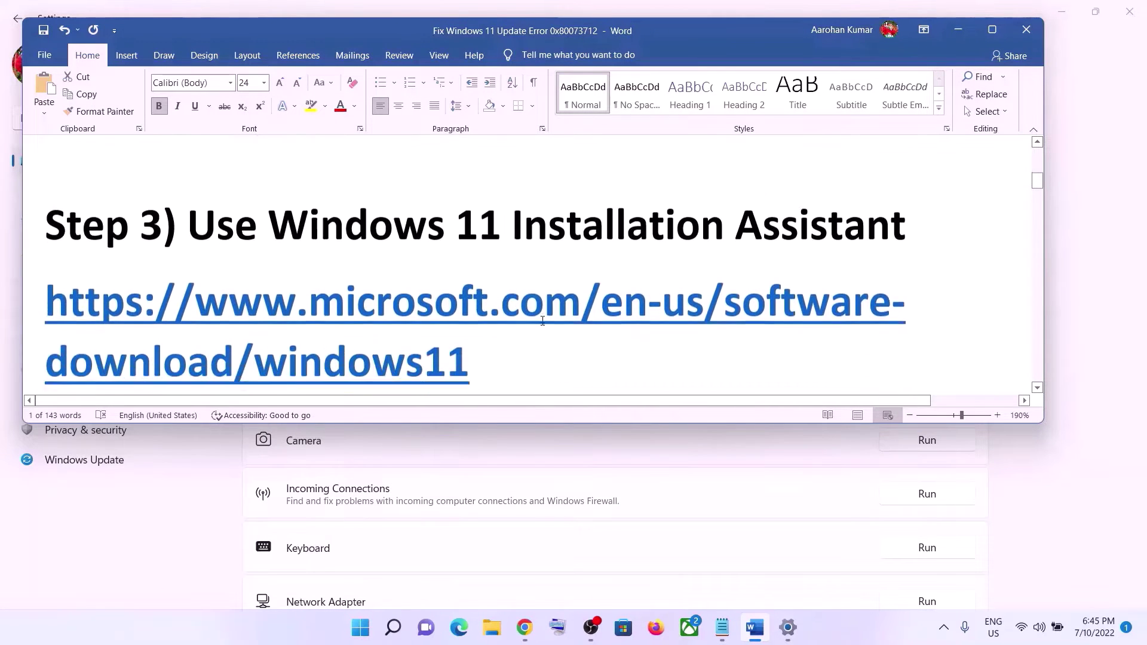
triple_click(500, 343)
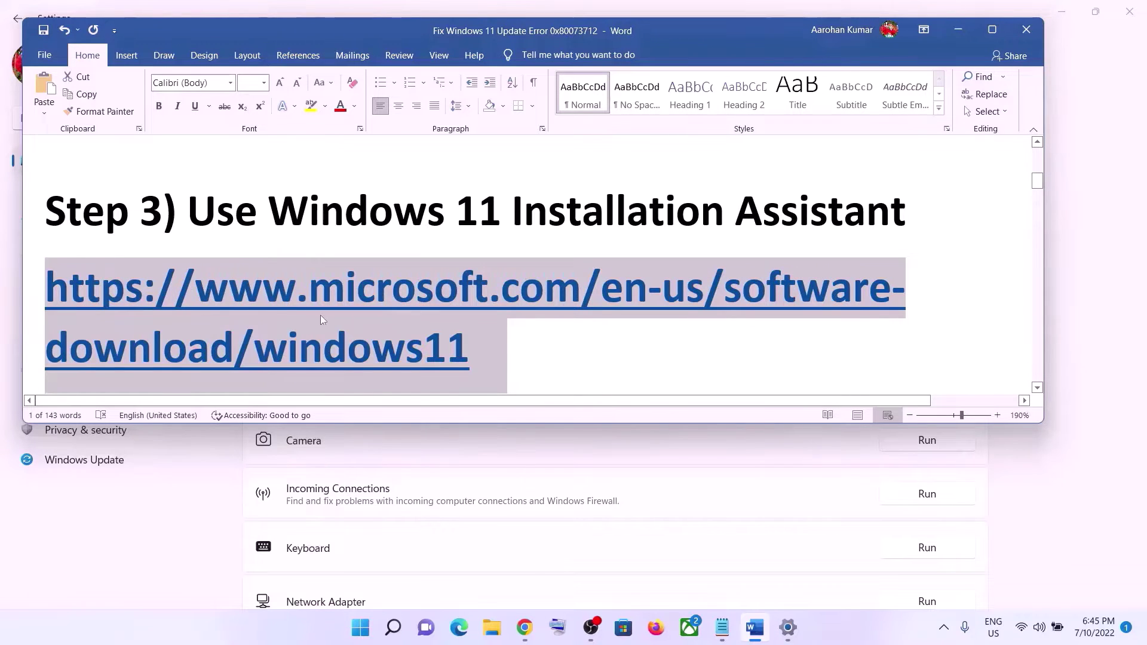
right_click(396, 317)
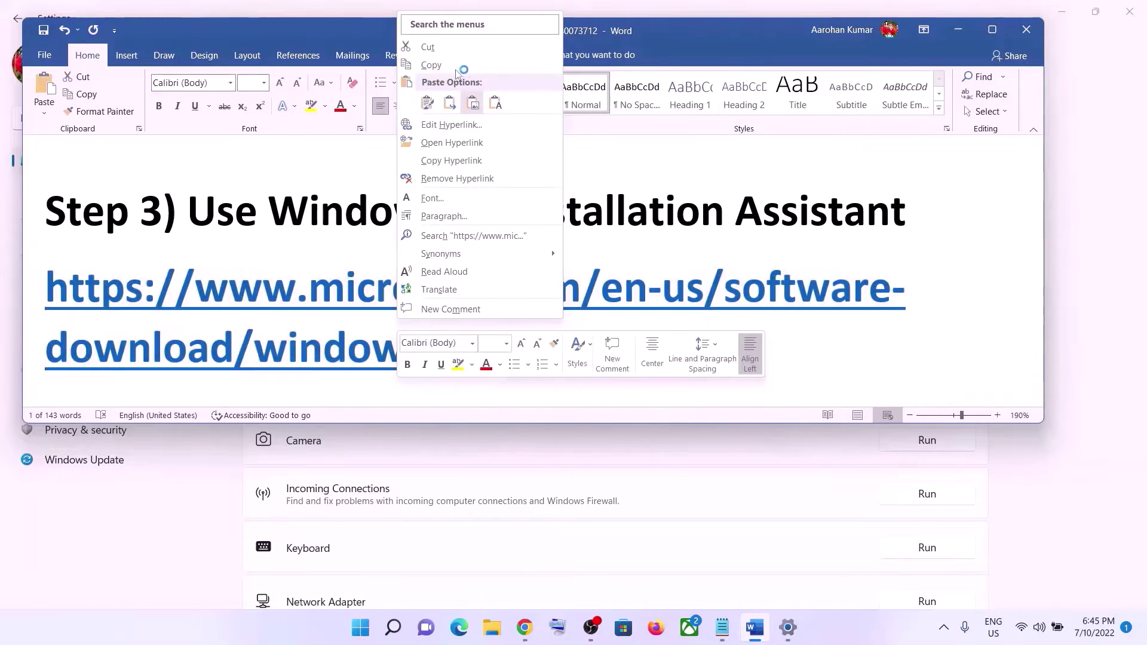
click(451, 66)
Switch to Chrome, download the Windows 11 Installation Assistant, run it, and close it after its check
click(525, 627)
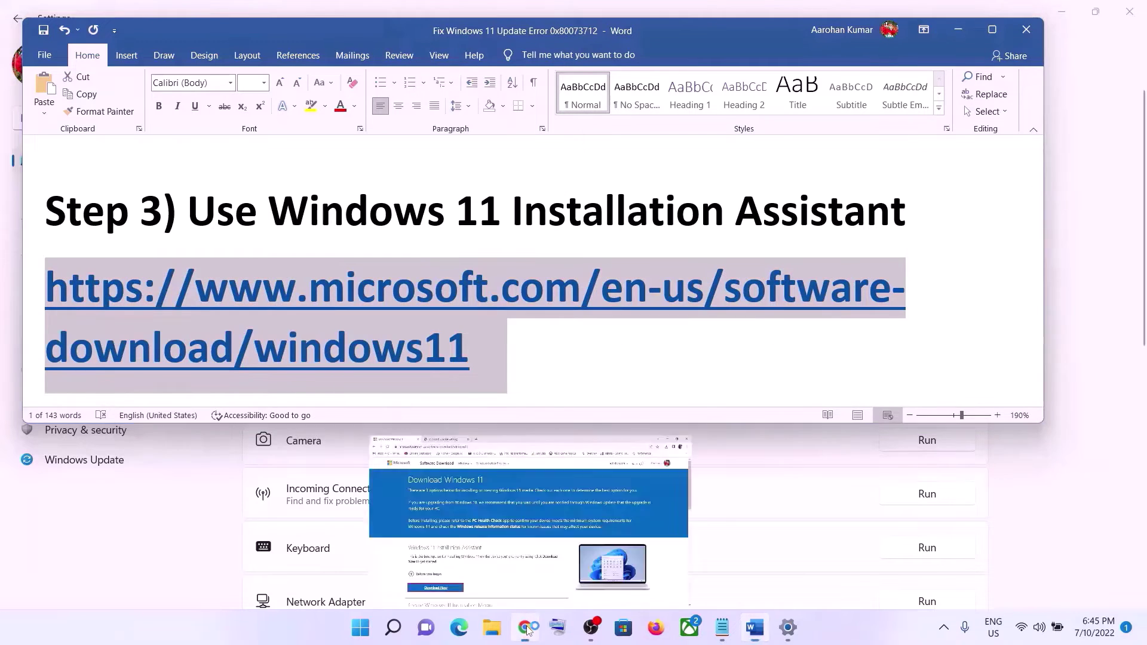
scroll(452, 394, down, 1)
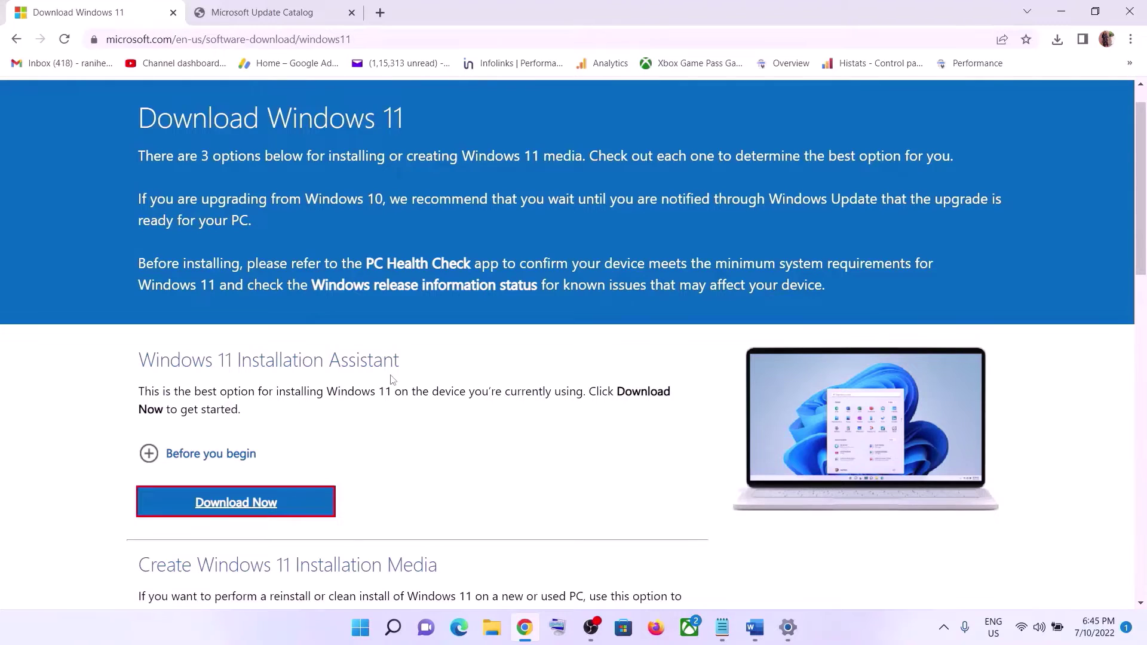
click(274, 504)
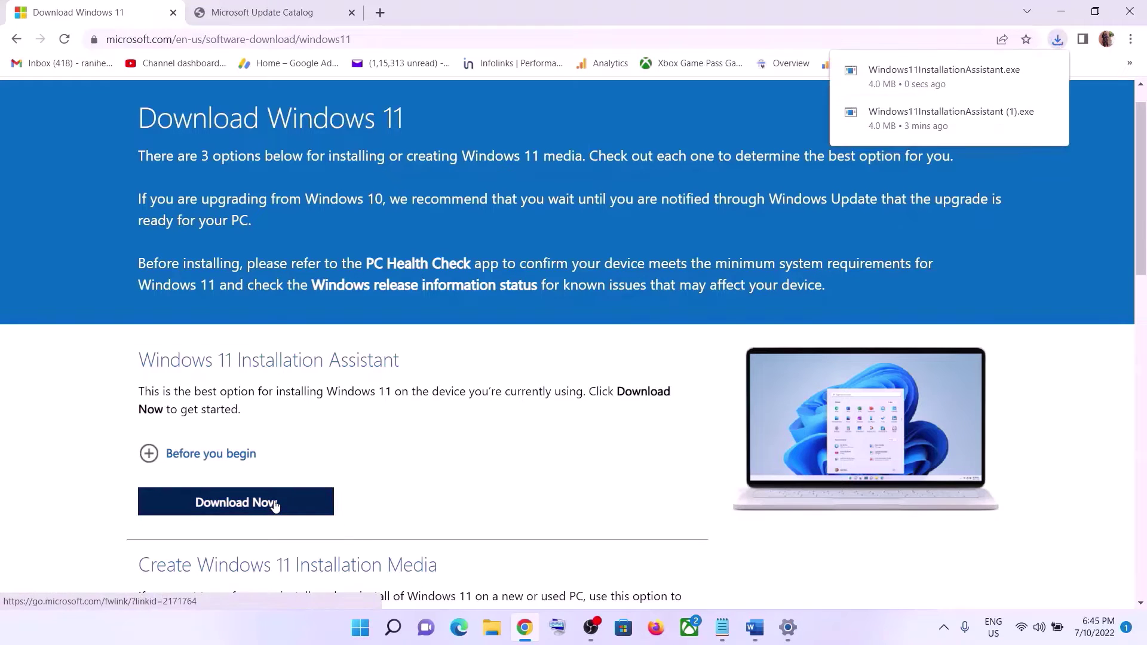
click(926, 85)
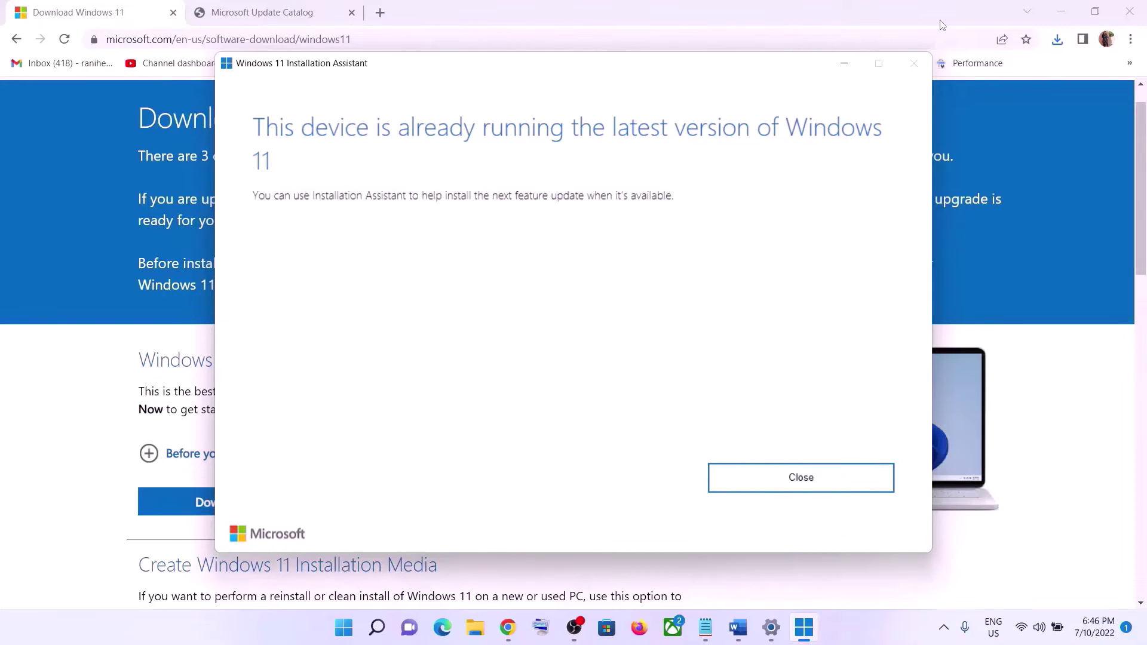
click(807, 479)
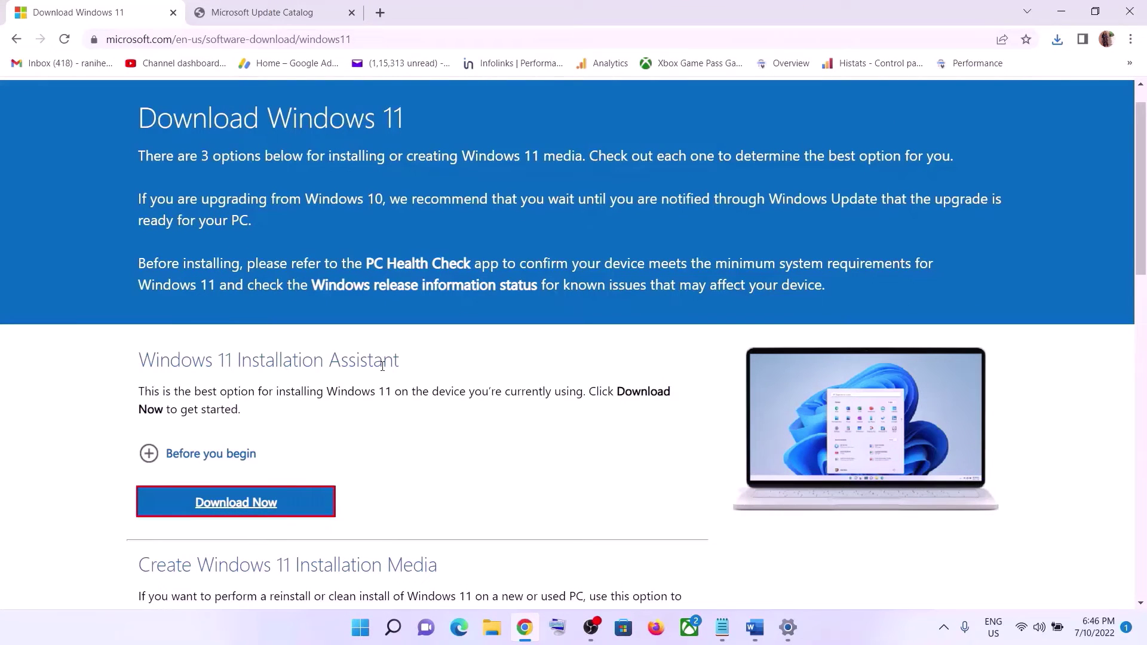
Open the compatibility properties of Windows11InstallationAssistant in File Explorer's Downloads folder
click(492, 628)
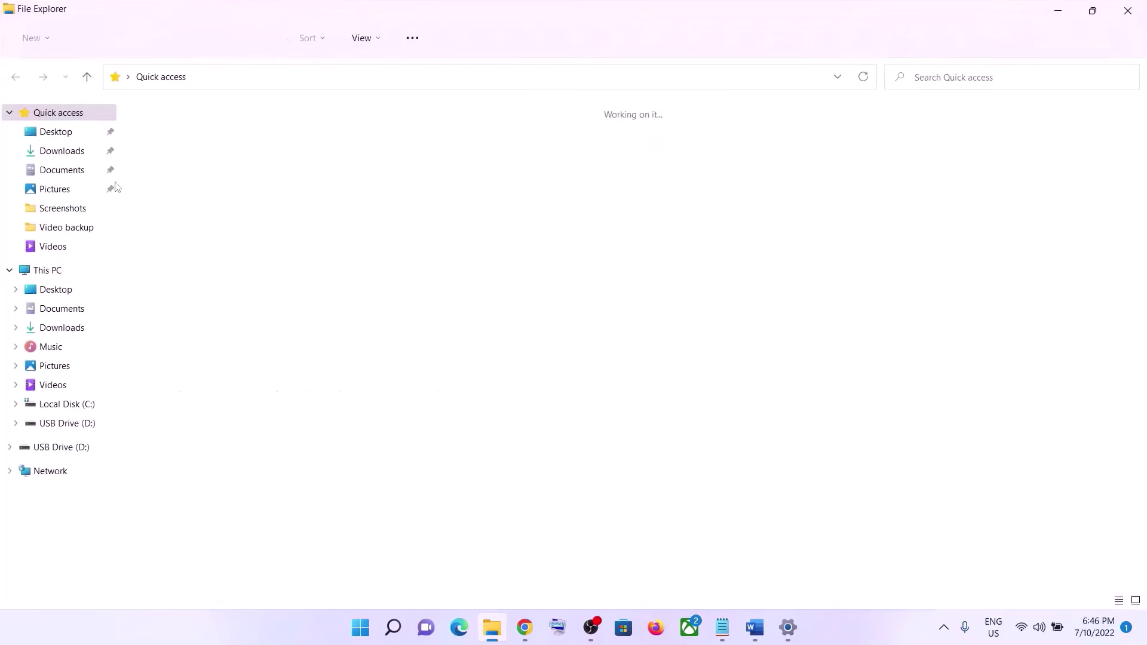
click(65, 151)
click(219, 152)
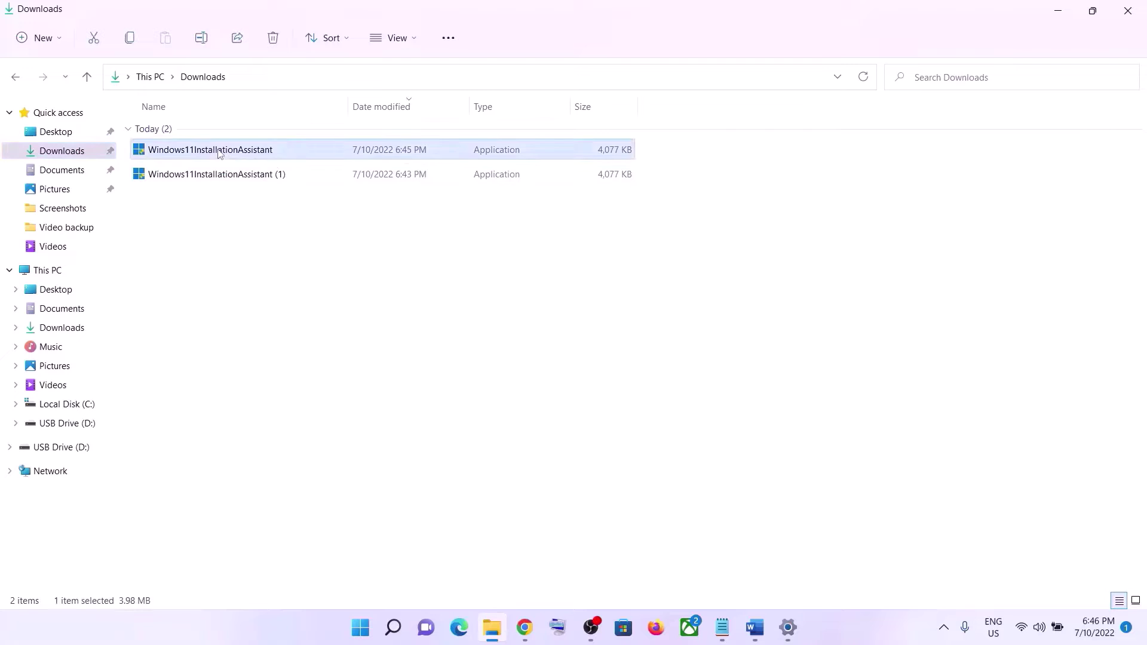
right_click(218, 153)
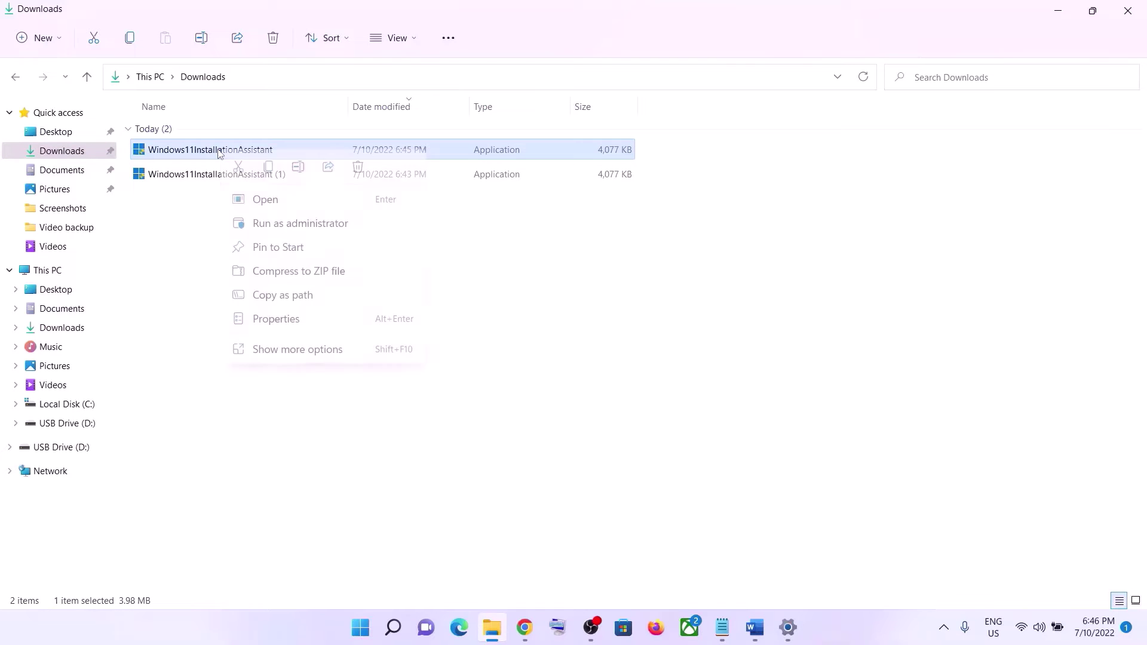
click(281, 321)
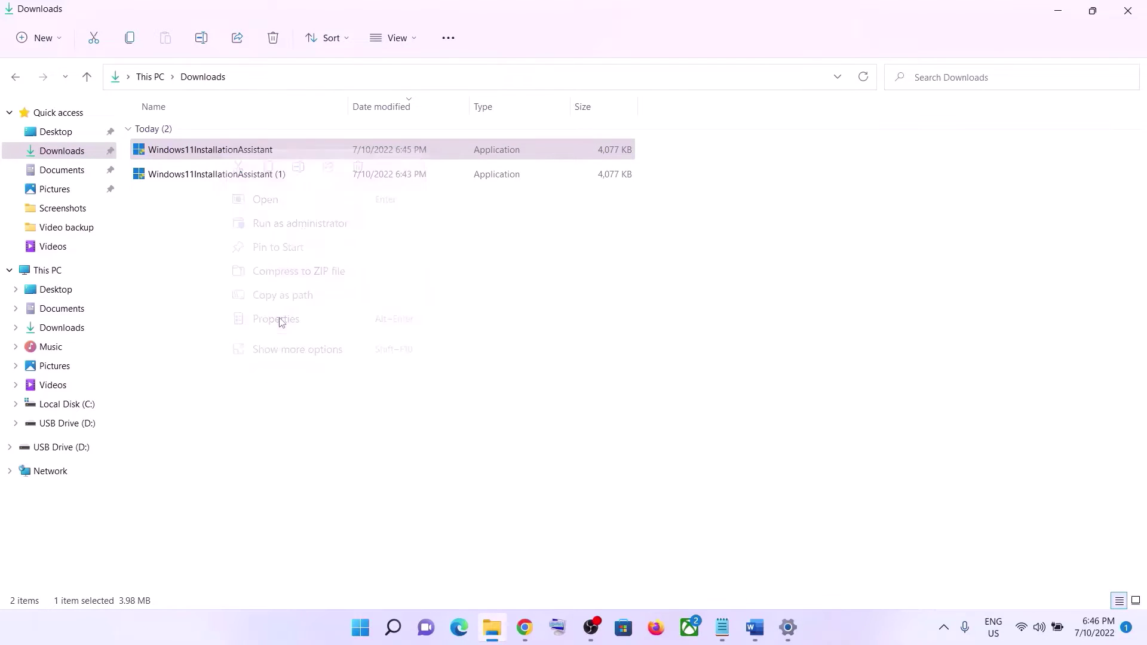
click(384, 202)
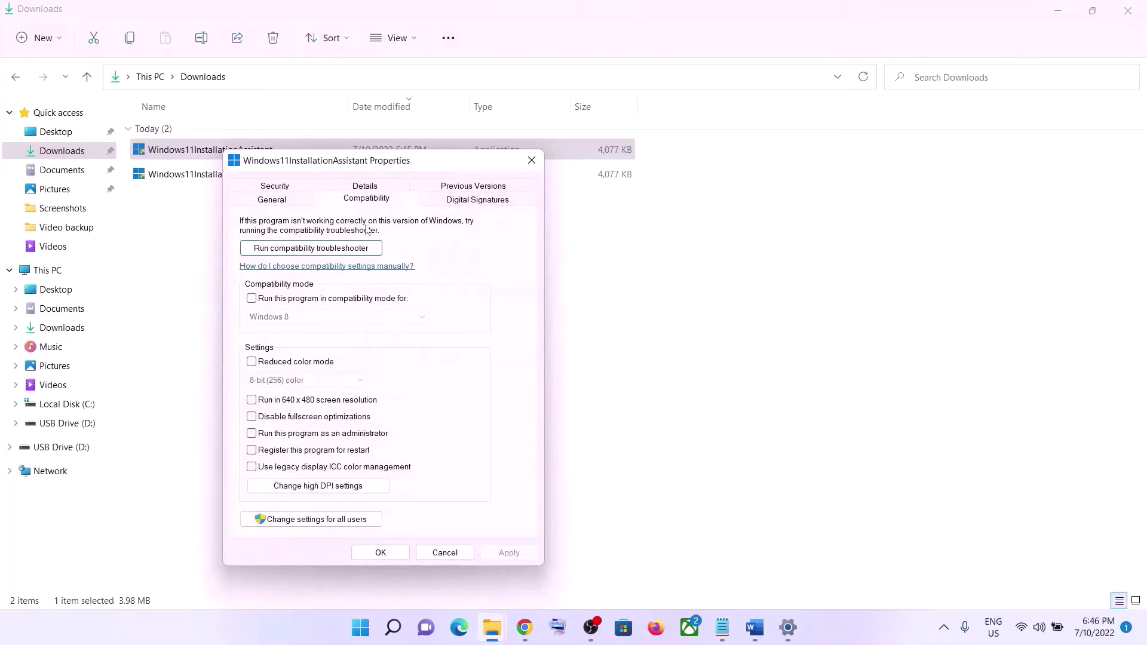
Set the Installation Assistant to run in compatibility mode for Windows 7, save the properties, and dismiss File Explorer
click(253, 301)
click(388, 317)
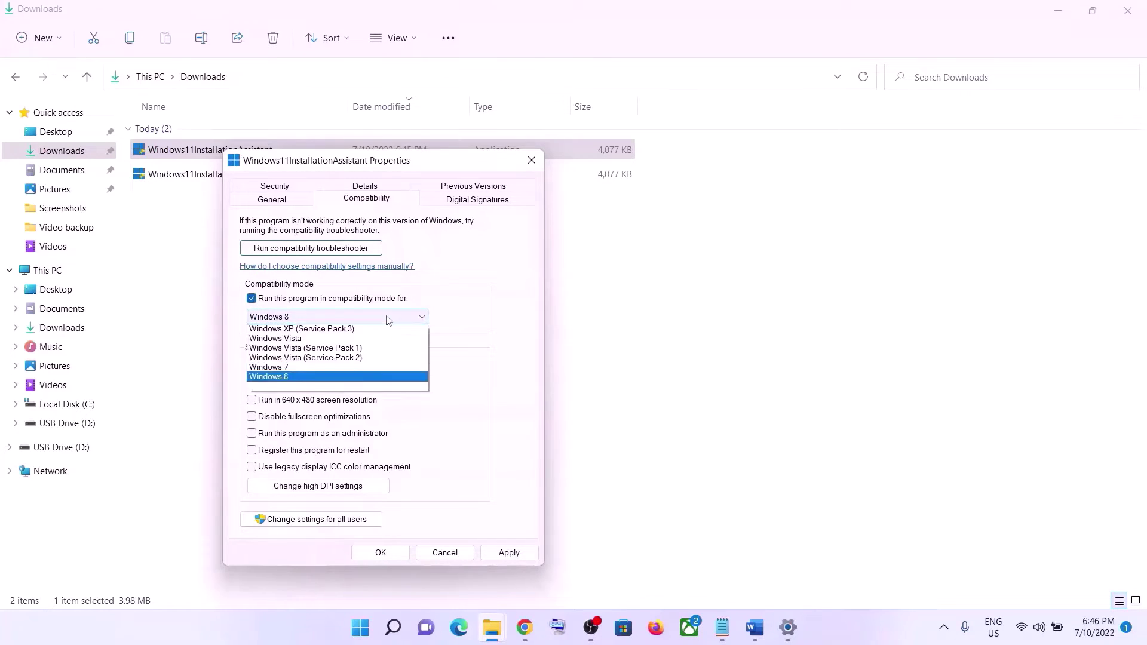
click(286, 399)
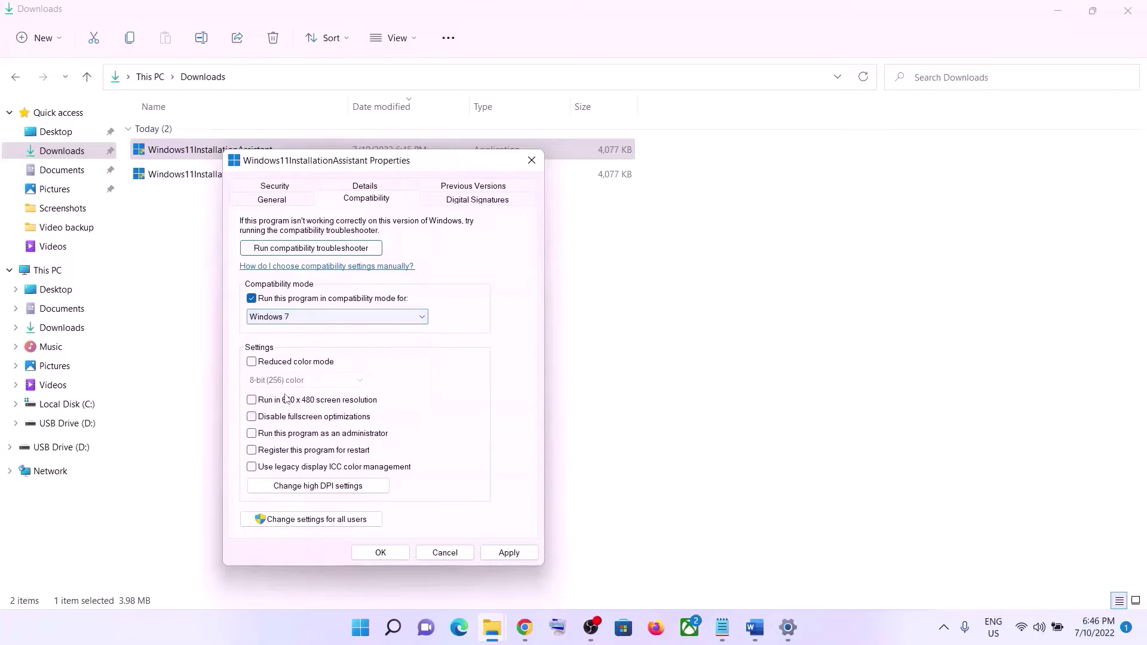
click(508, 553)
click(401, 553)
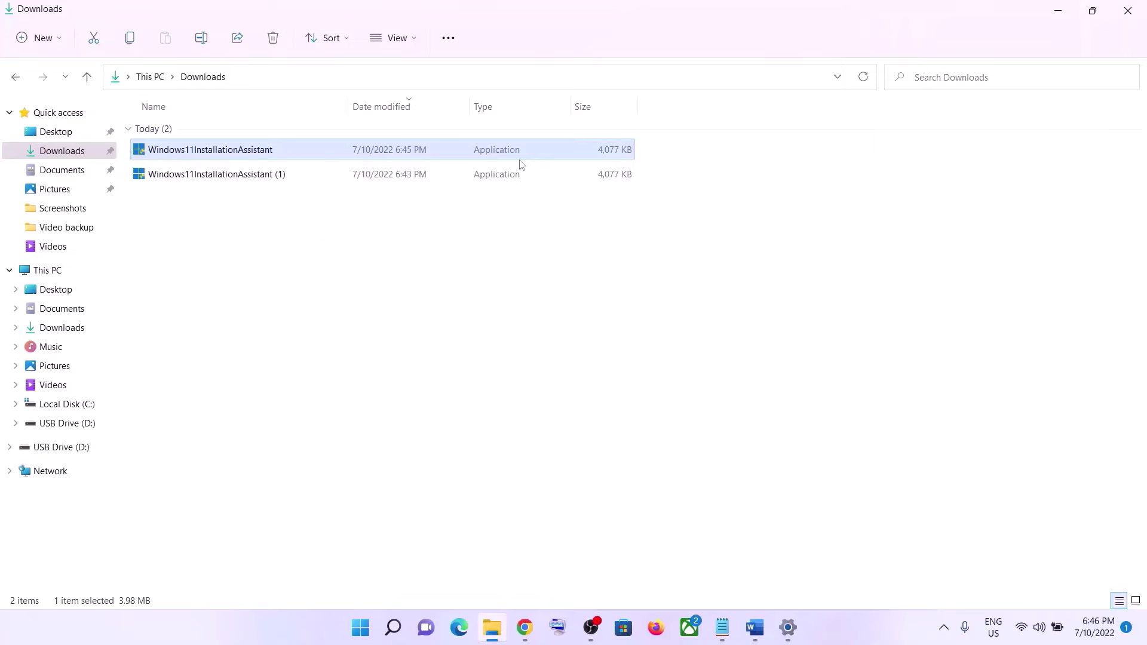
click(1070, 18)
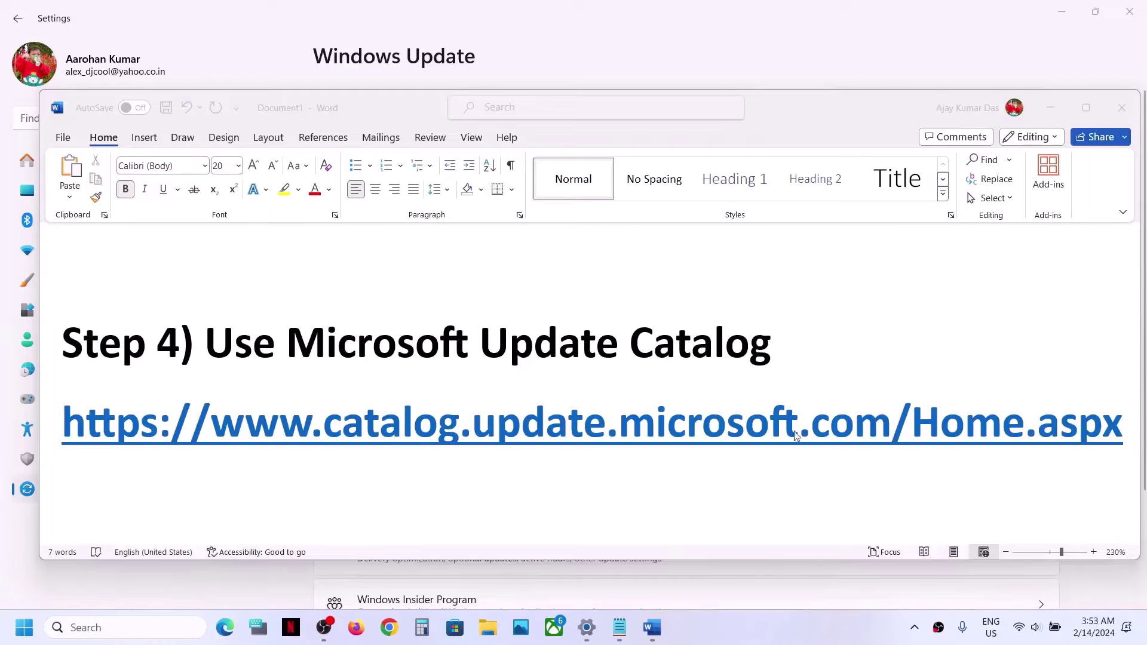
Copy the Microsoft Update Catalog link from Step 4 in Word and open it in Chrome
click(1123, 427)
drag(1123, 427, 94, 434)
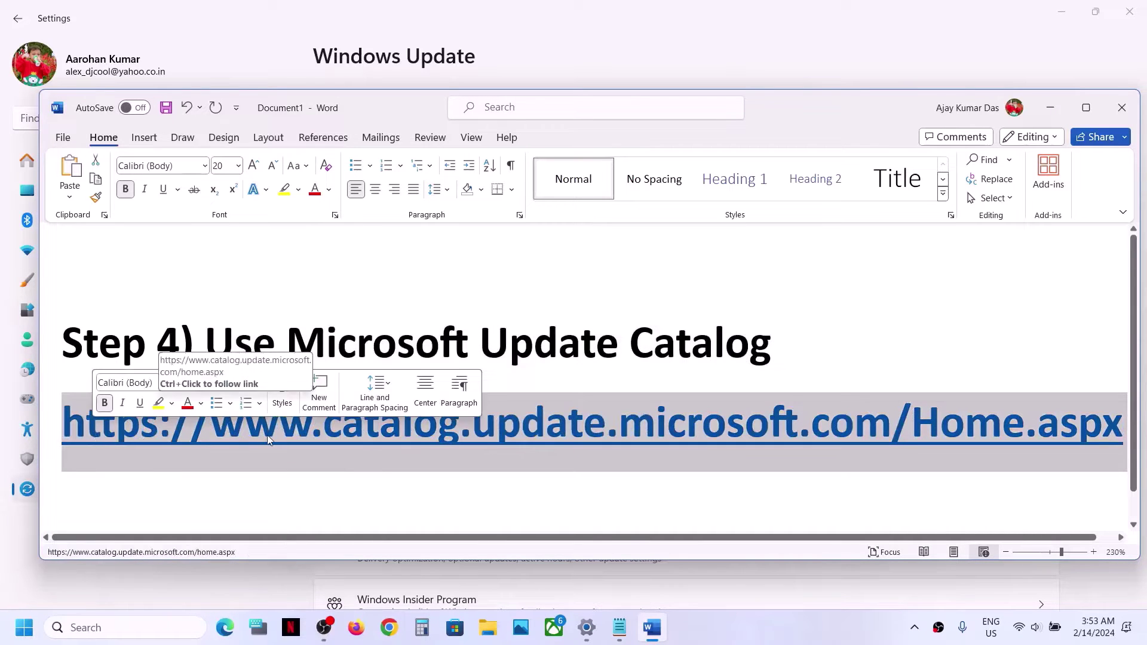
click(390, 628)
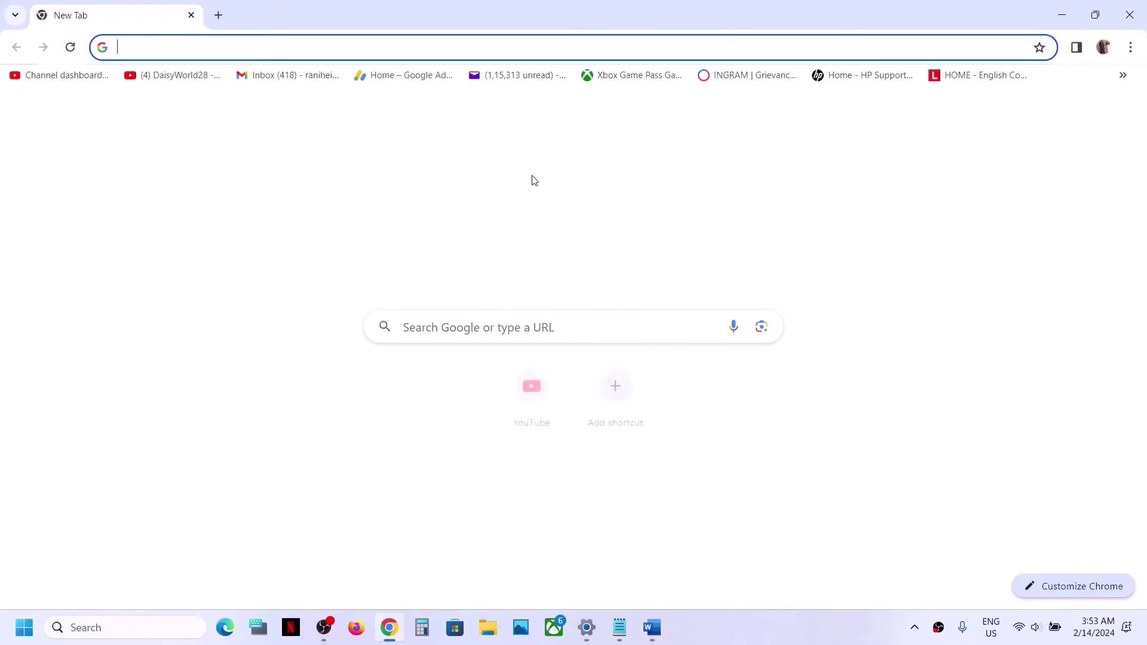
key(ctrl+v)
key(Return)
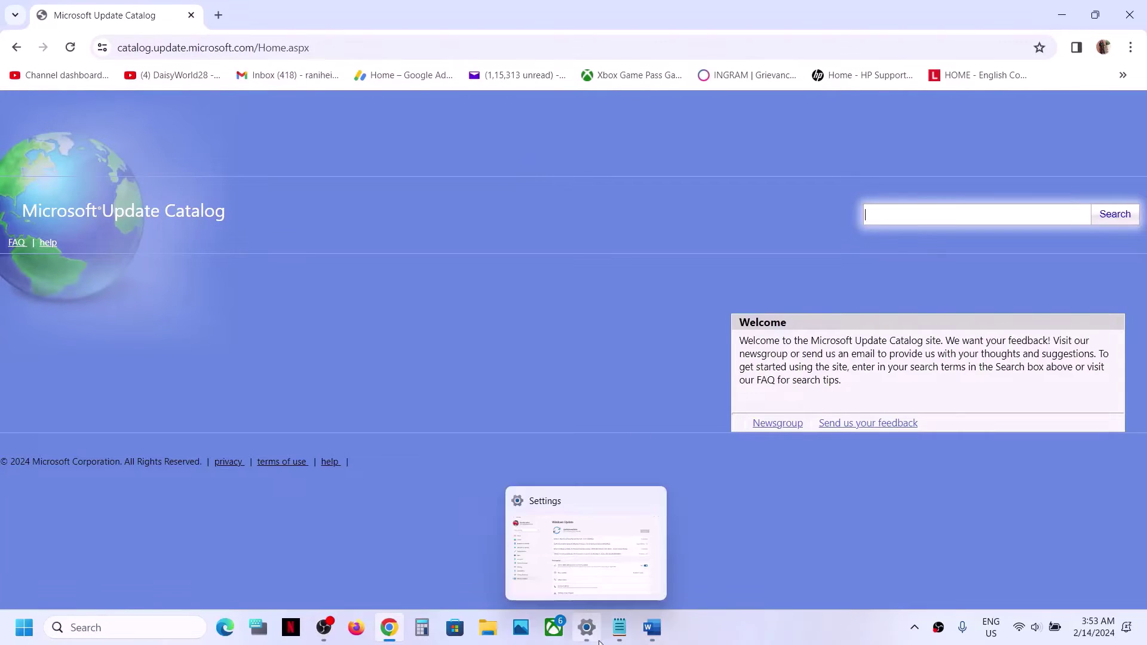
Copy the update number KB5034765 from Windows Update in Settings and search for it in the Microsoft Update Catalog
click(586, 627)
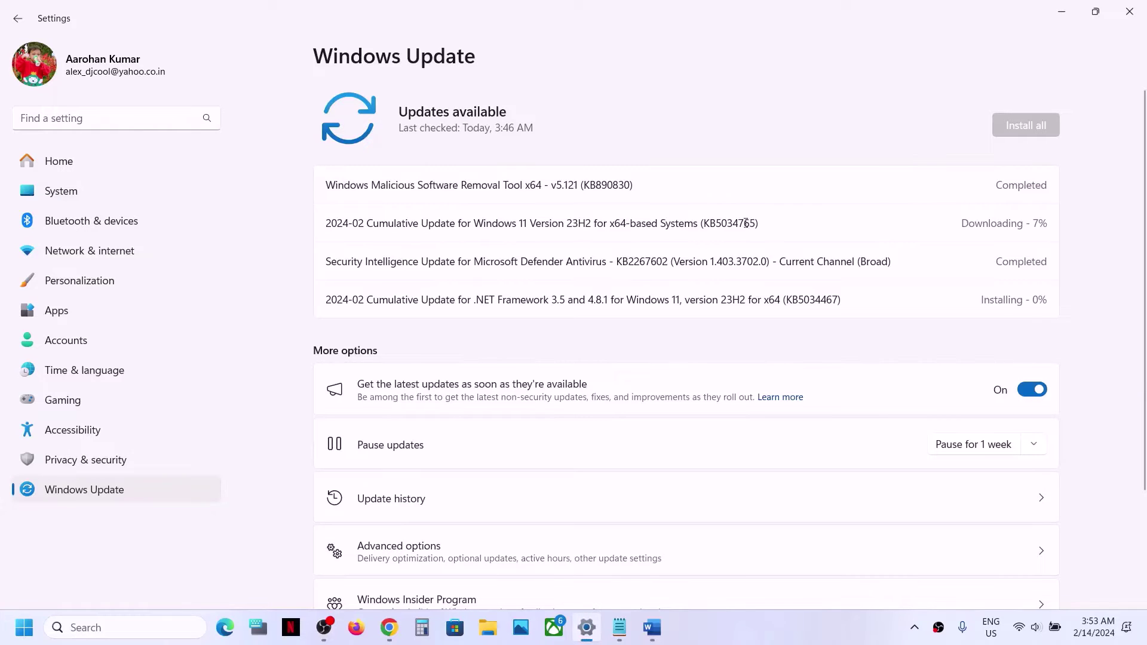
double_click(745, 222)
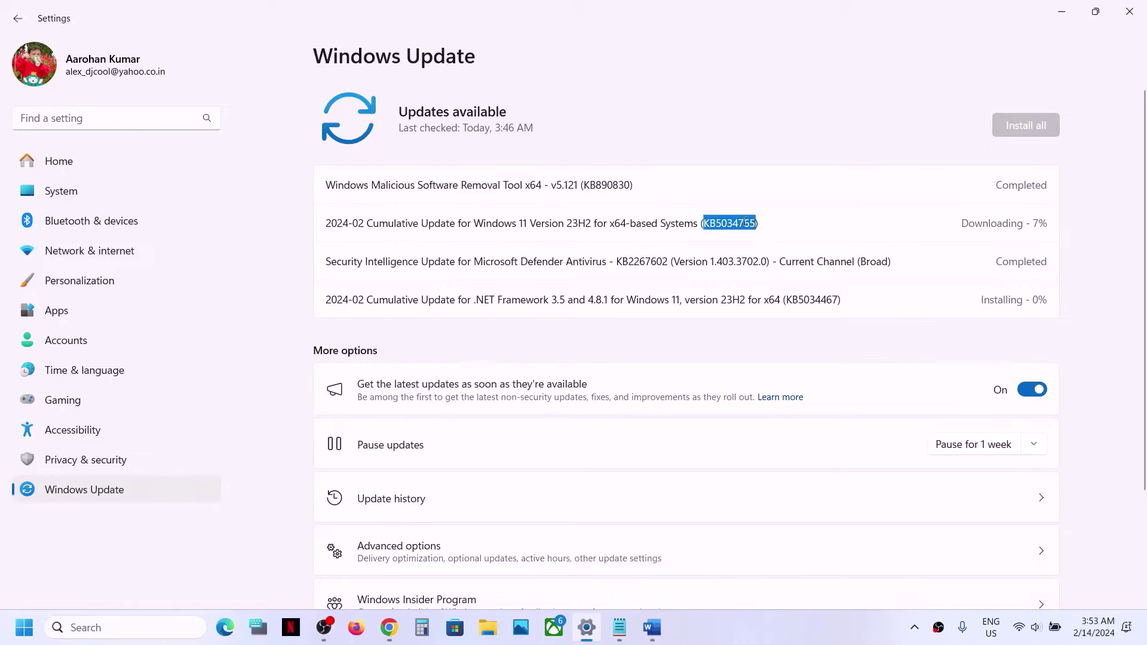
key(alt+Tab)
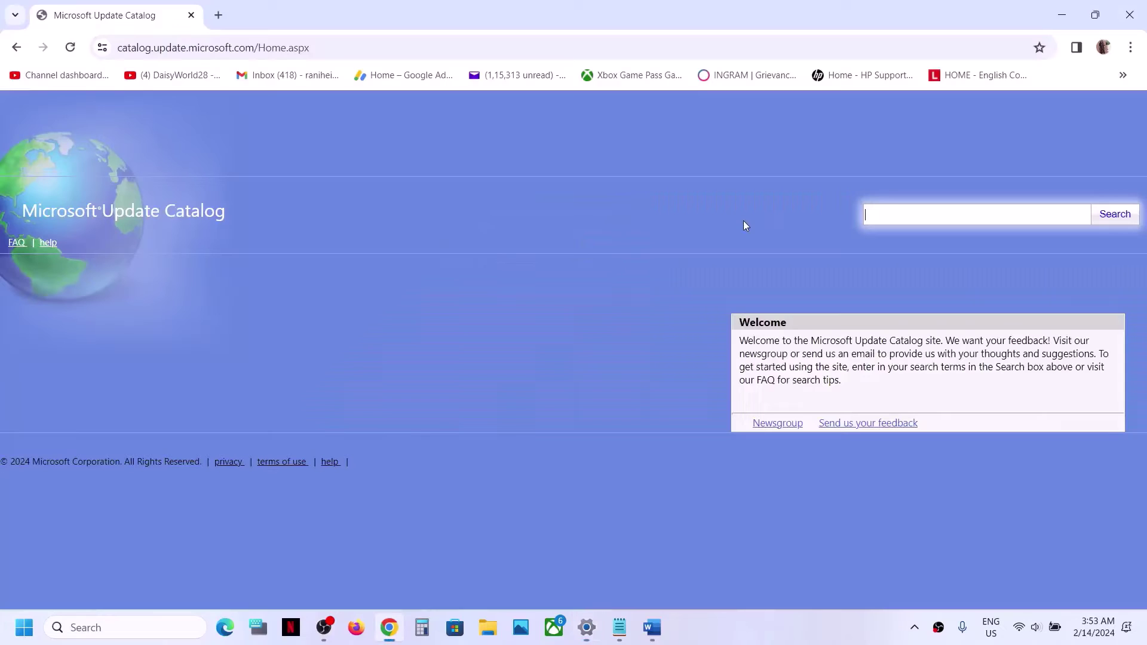
click(889, 212)
key(ctrl+v)
click(1119, 217)
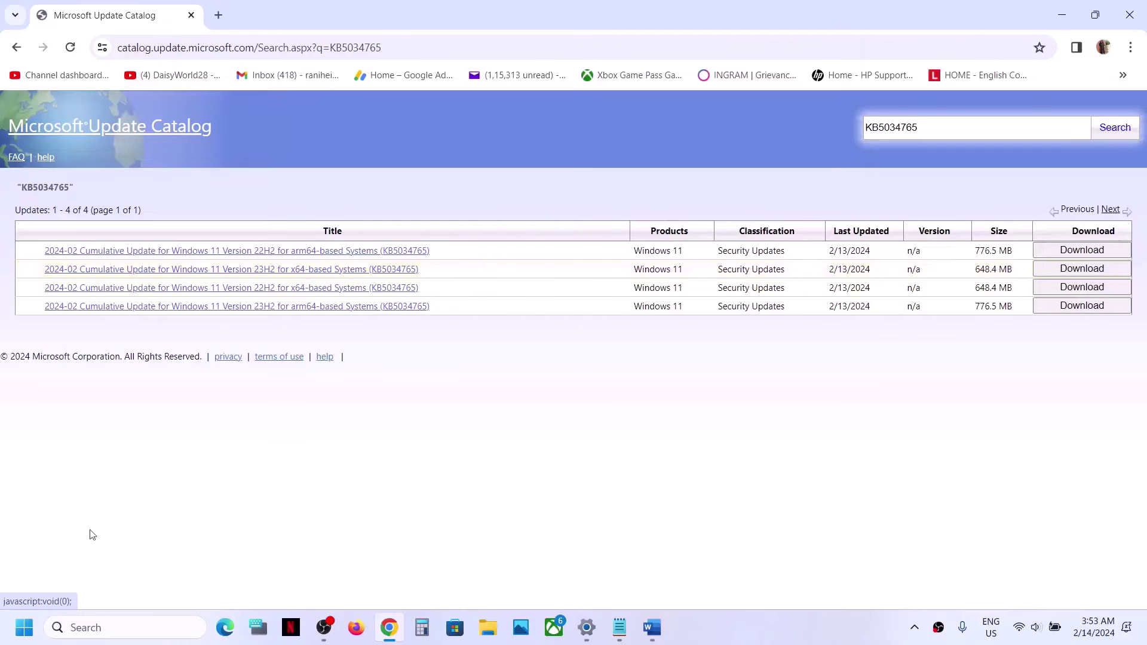
Check the system type and processor architecture on the System About page in Settings, and close Settings
click(29, 632)
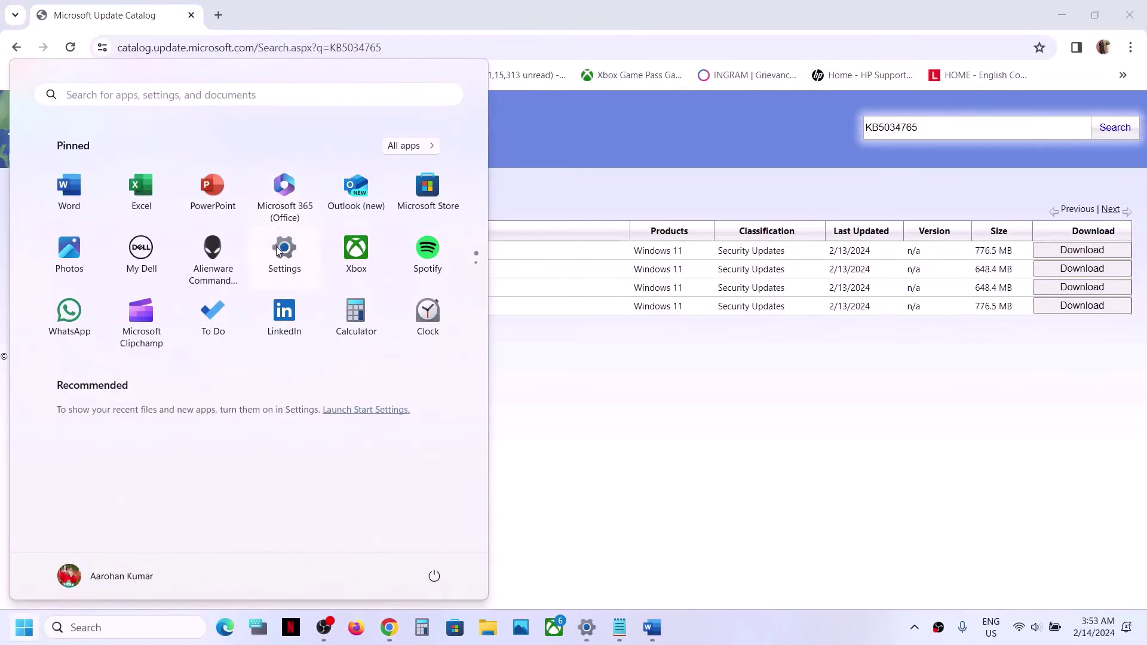
click(284, 247)
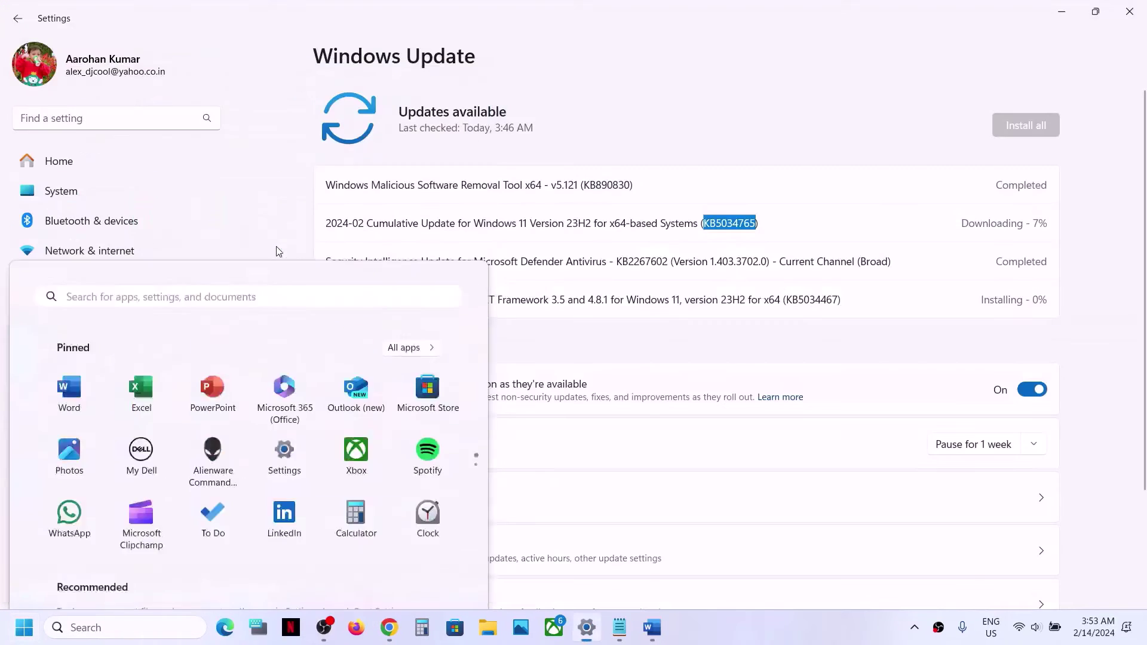
click(60, 192)
scroll(450, 325, down, 10)
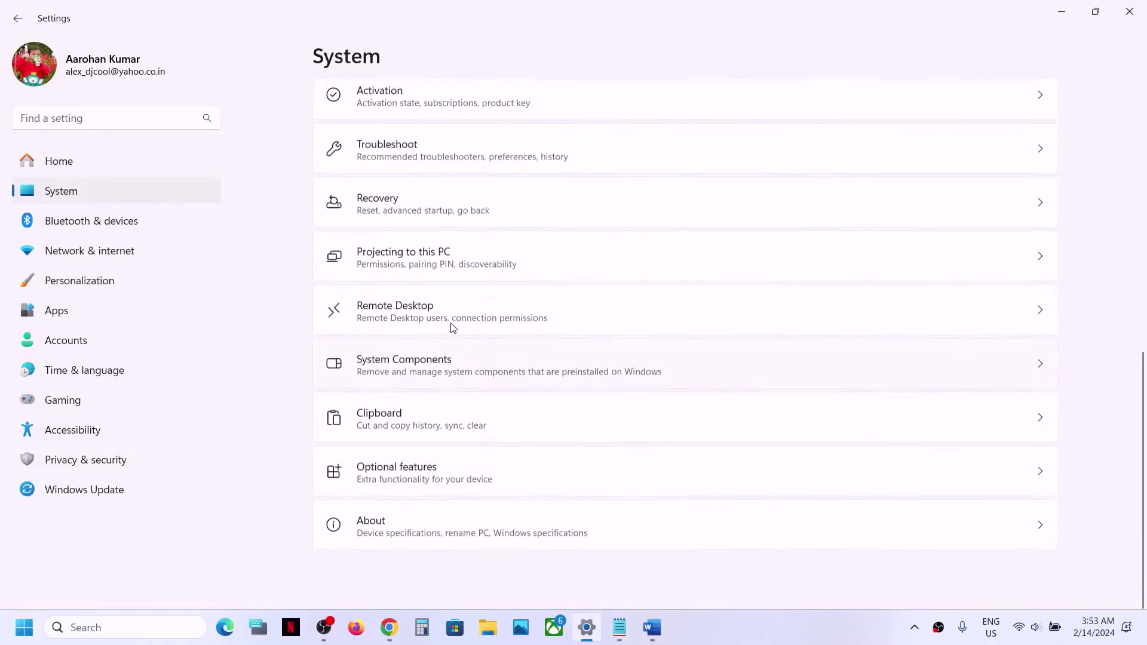
click(409, 524)
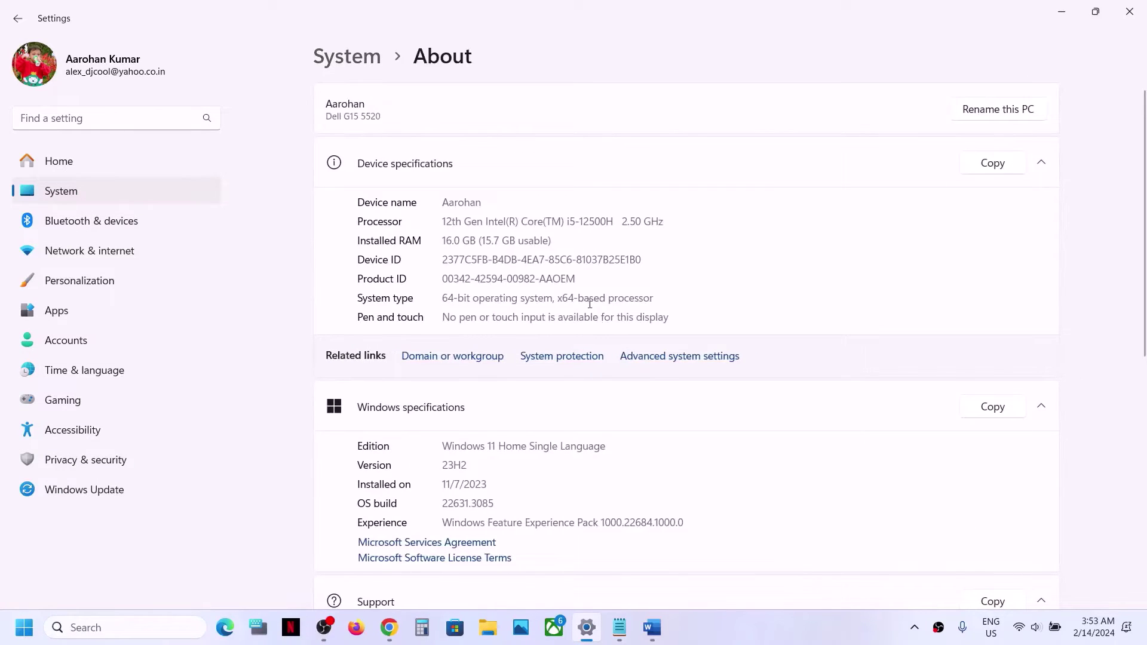
drag(555, 299, 655, 293)
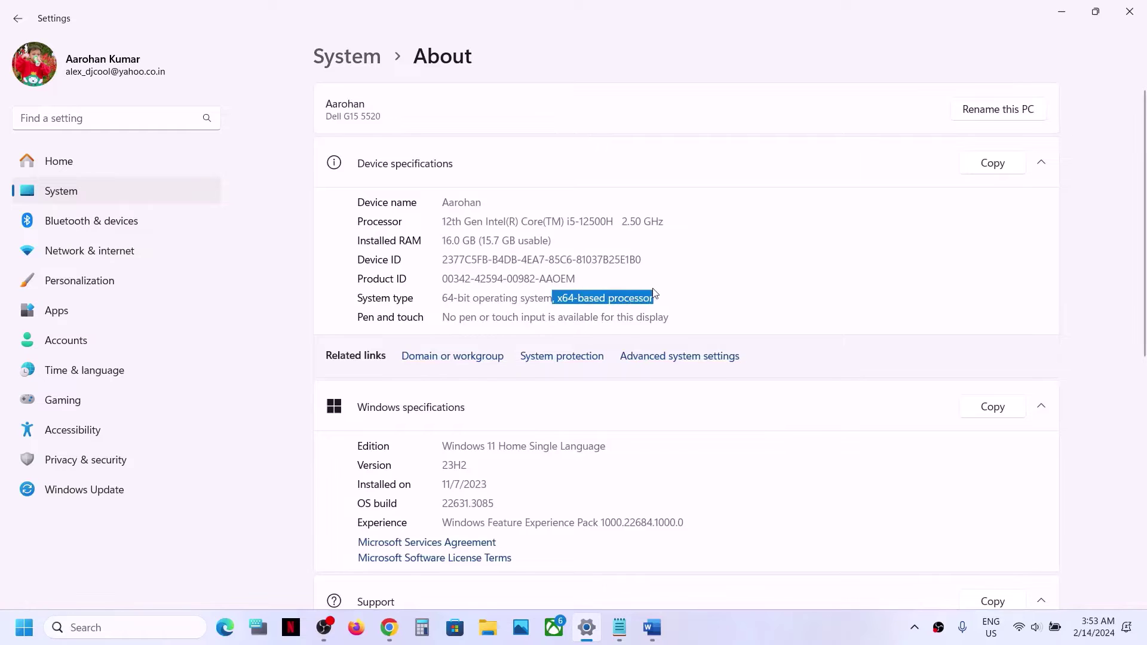
click(1126, 12)
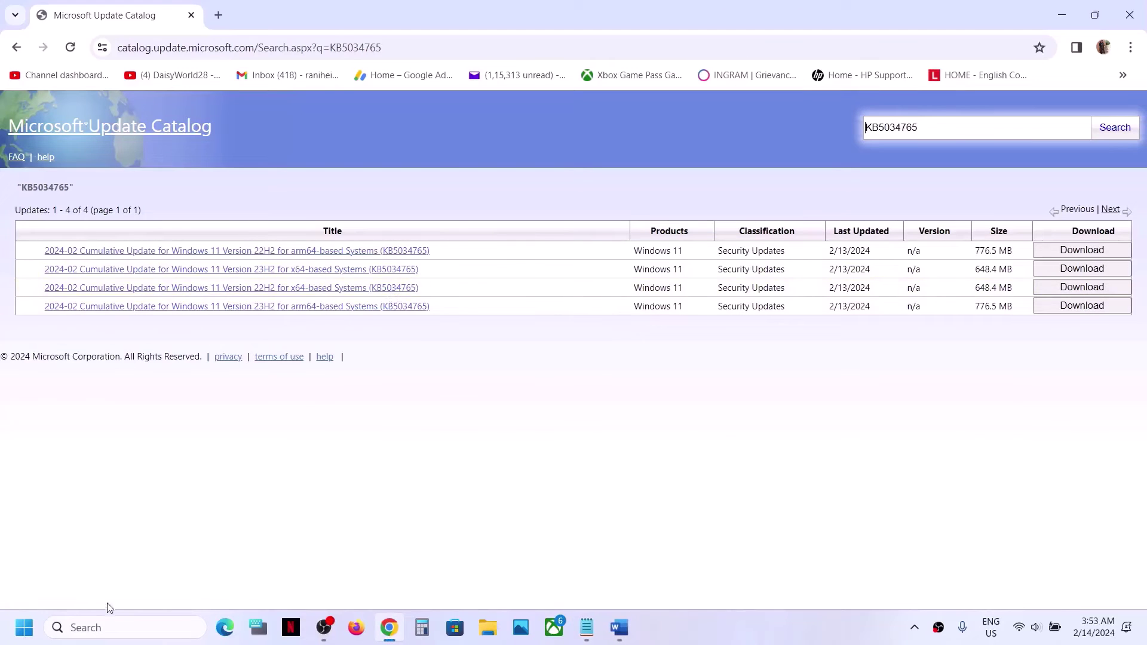
Run winver to check the installed Windows version, and return to the Microsoft Update Catalog results
click(89, 628)
text(winver)
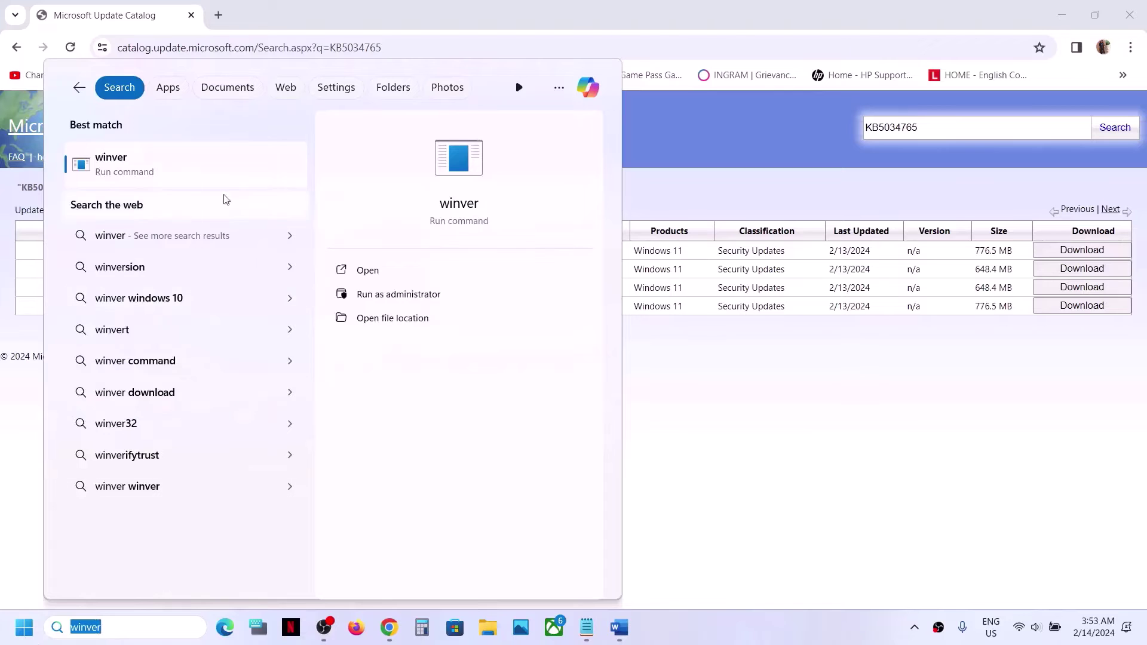
click(171, 176)
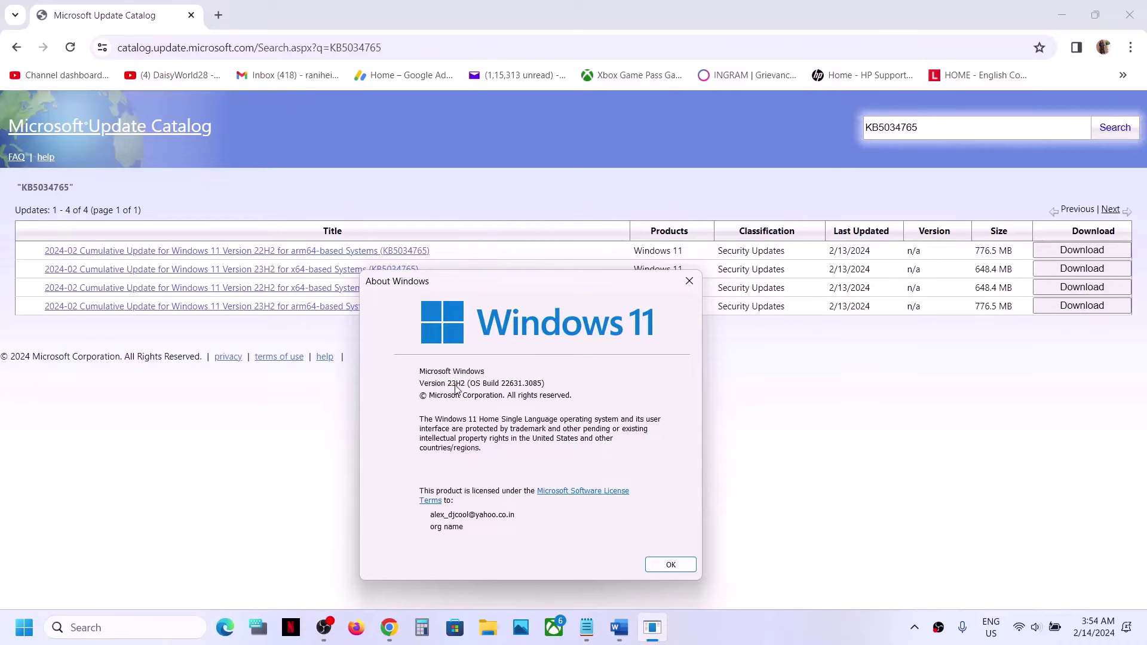
click(317, 402)
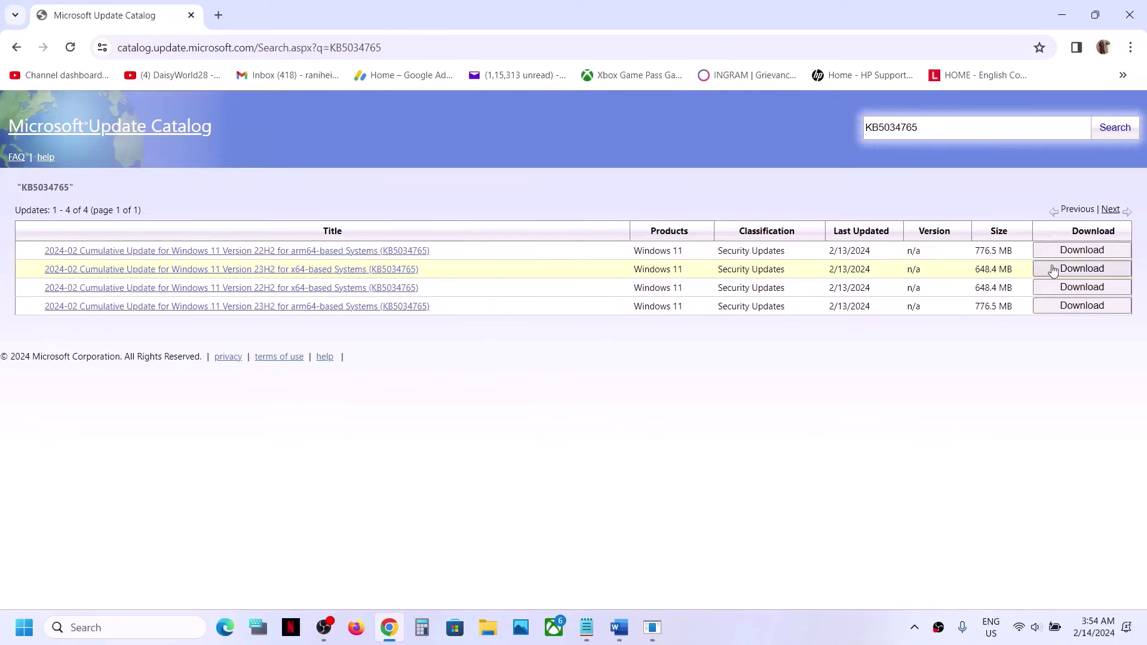
click(1071, 271)
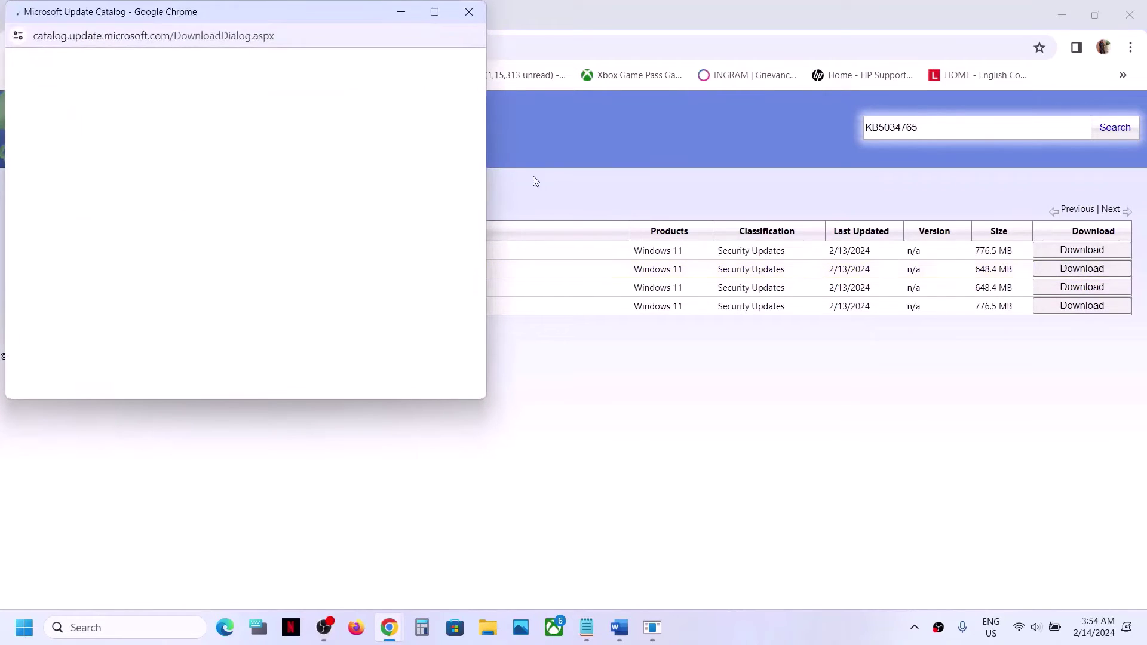
drag(310, 12, 656, 74)
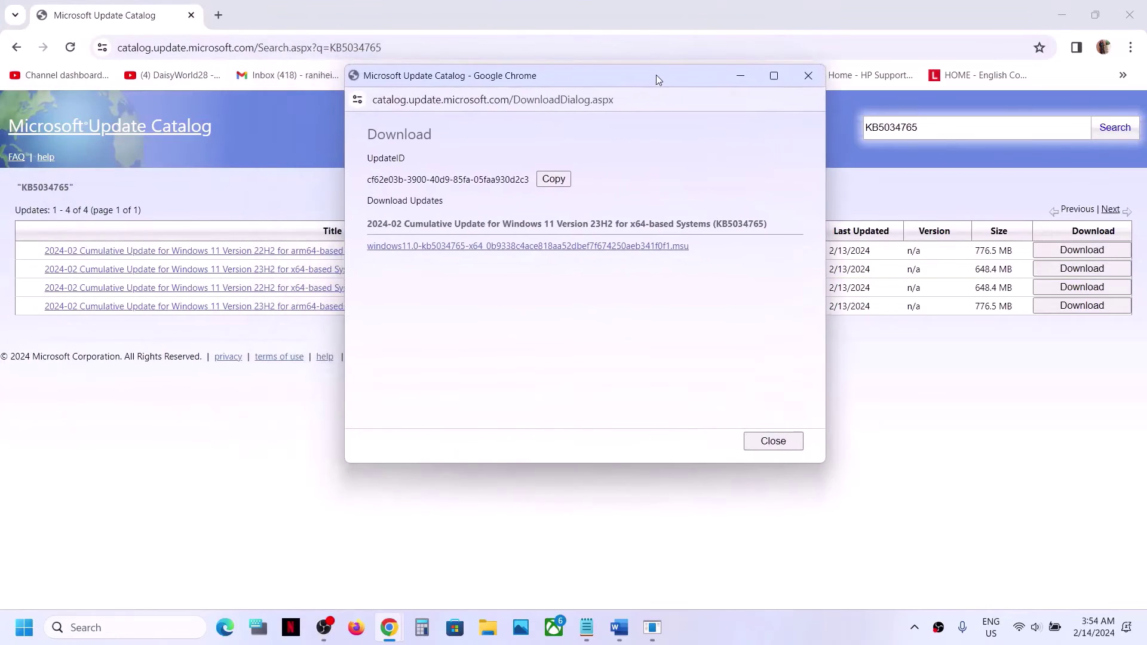
click(275, 422)
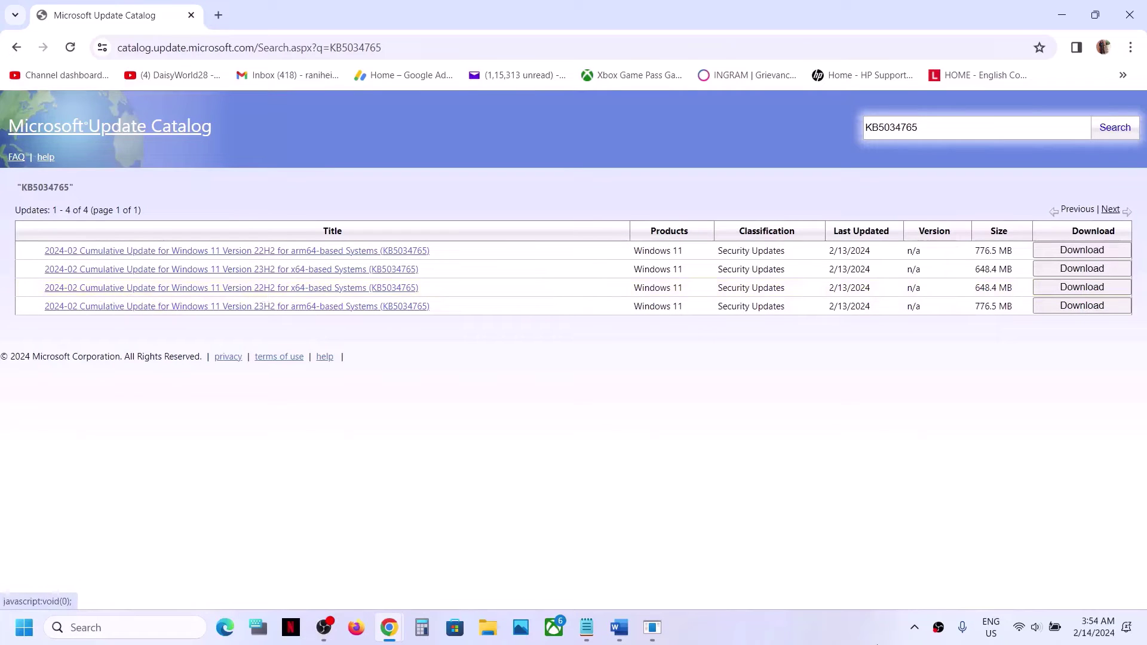
Compare the version in the About Windows window with the KB5034765 entries in the catalog
click(659, 627)
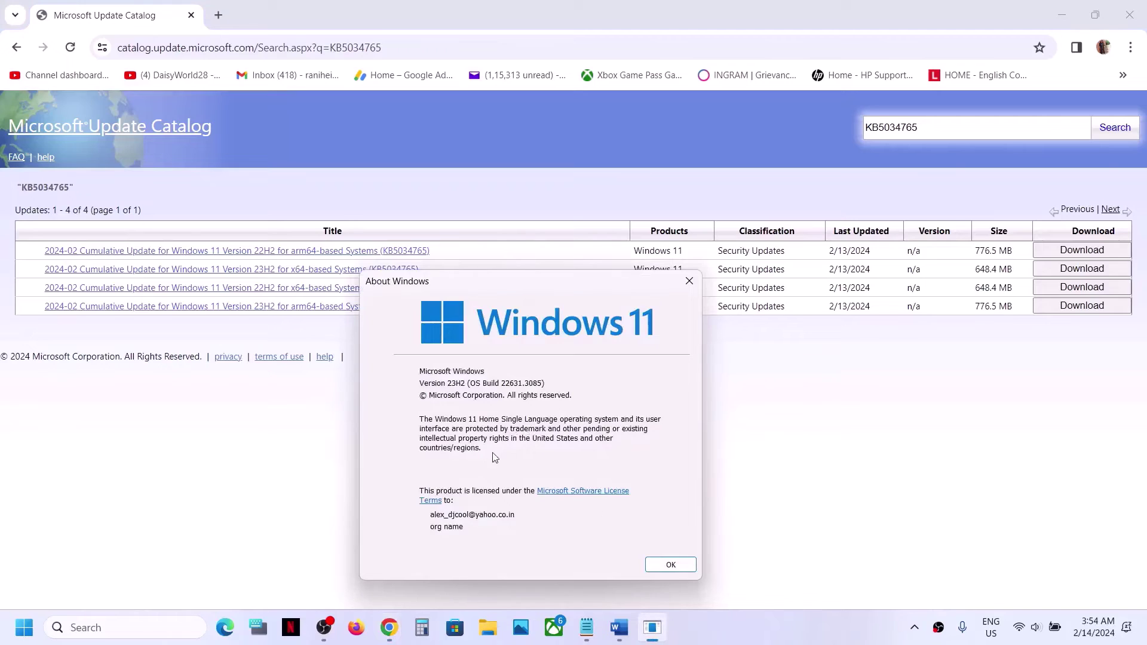
click(255, 425)
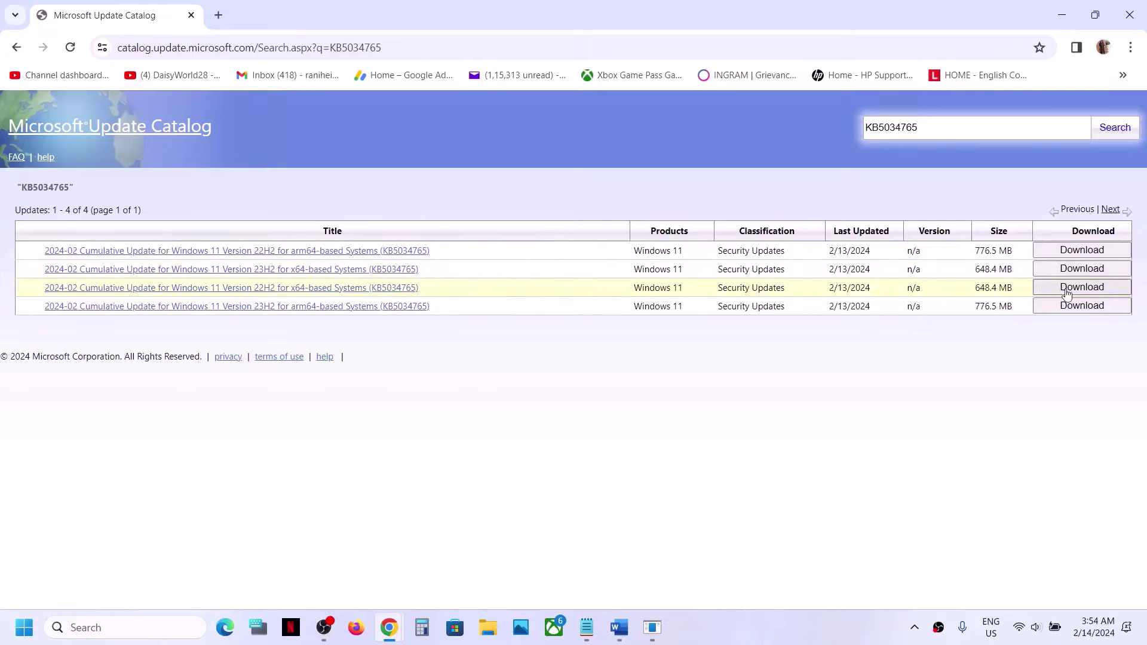
click(652, 628)
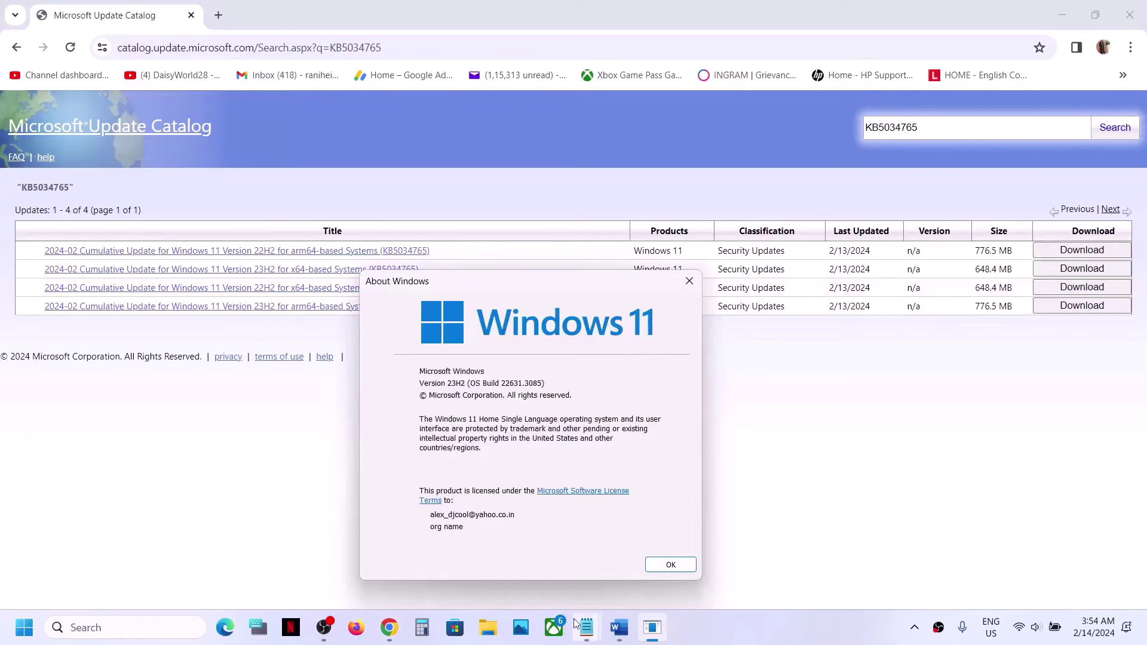
click(775, 455)
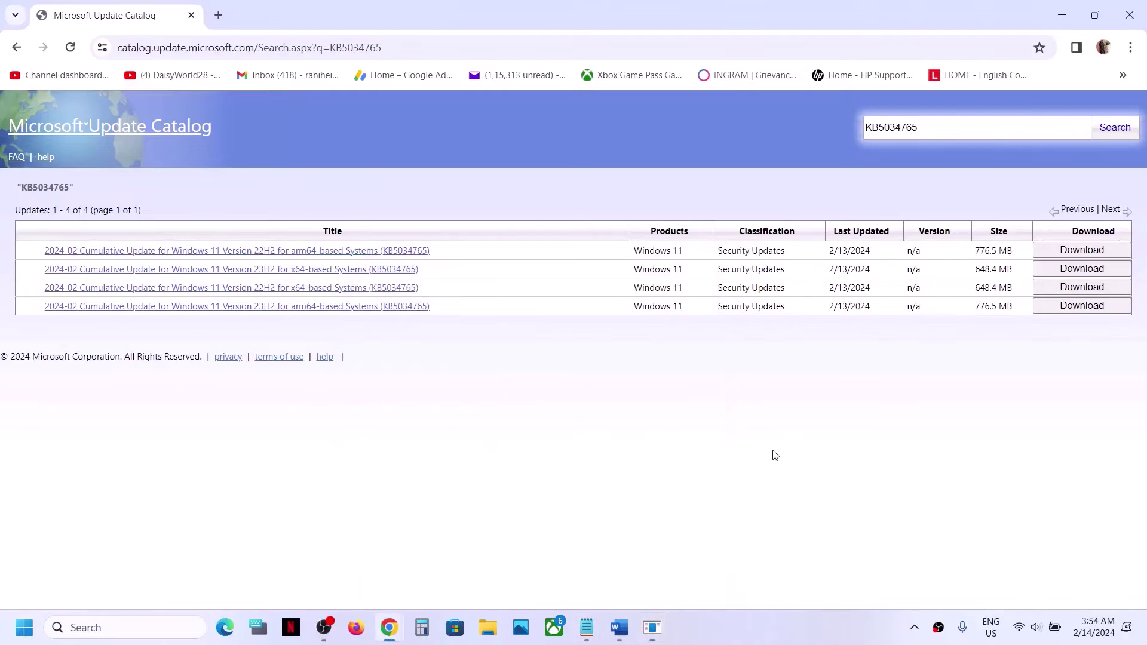
Download the KB5034765 .msu file for Windows 11 Version 23H2 x64-based Systems and close the download window
click(1058, 270)
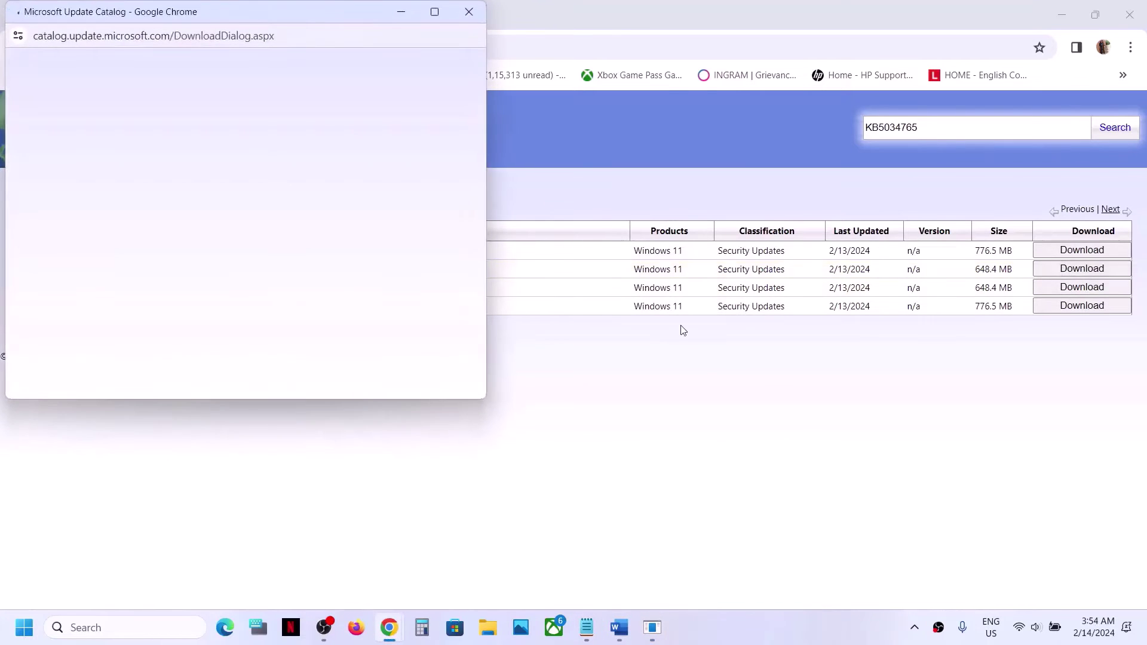
drag(342, 16, 665, 61)
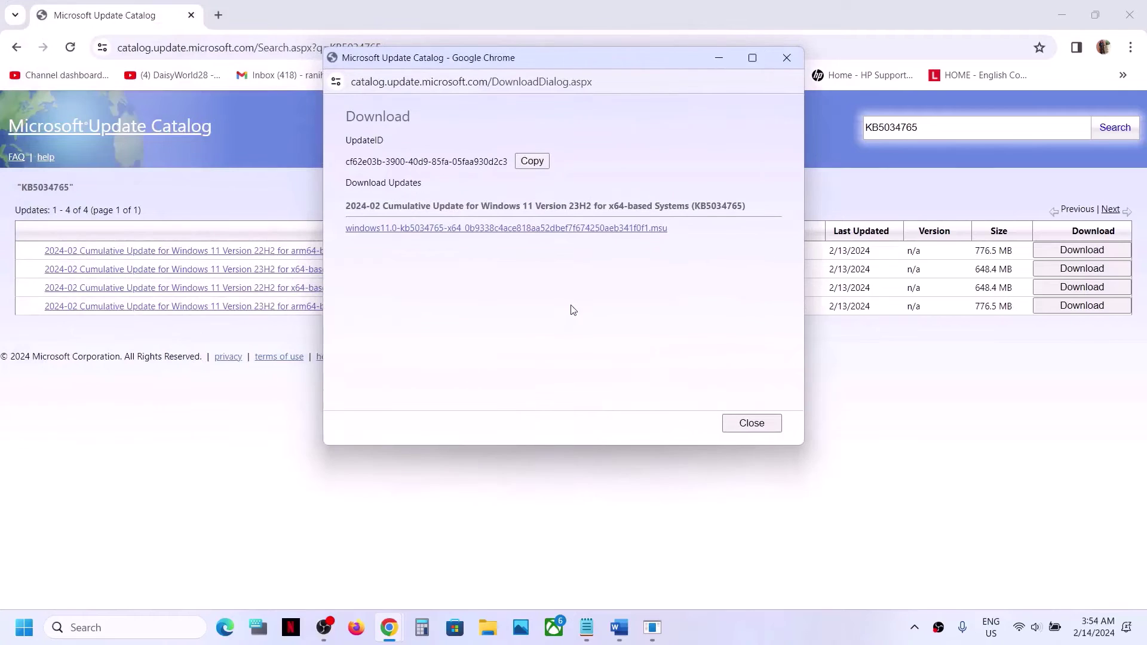
click(560, 230)
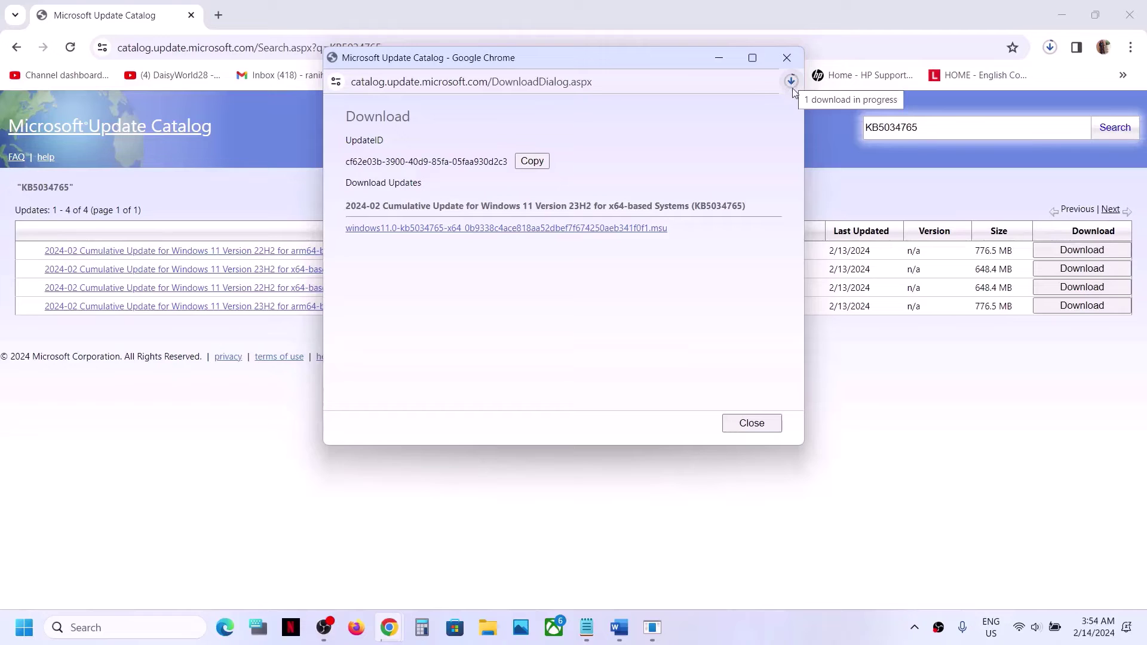
key(ctrl+w)
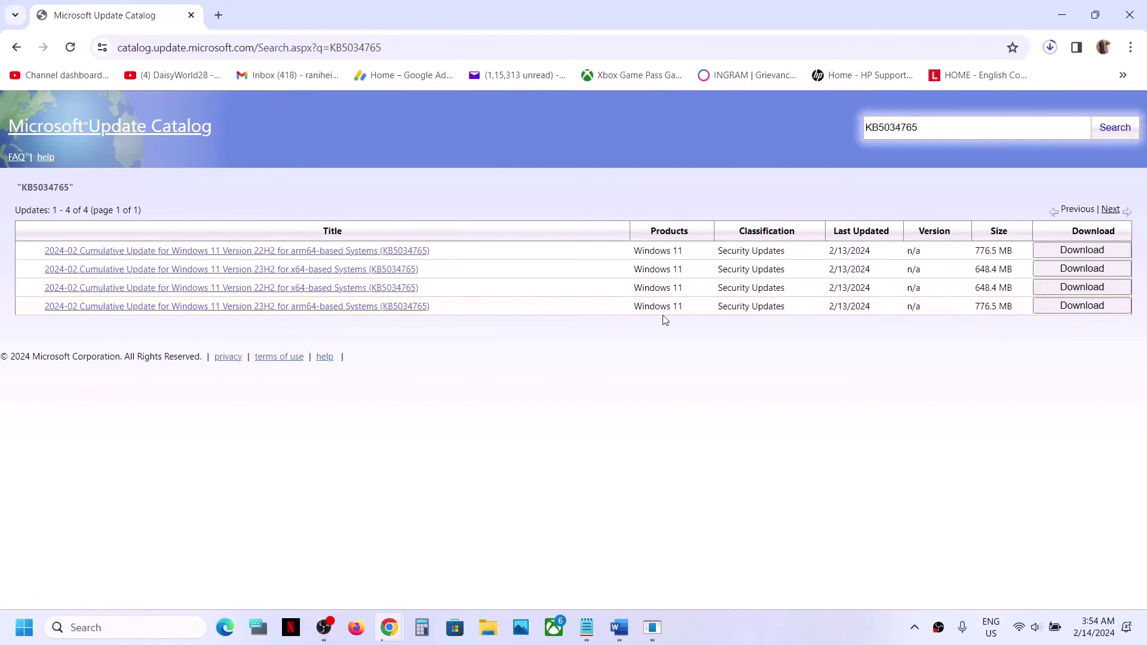
Download the KB5034765 .msu file for Windows 11 Version 22H2 x64-based Systems and check the recent download history
click(1080, 288)
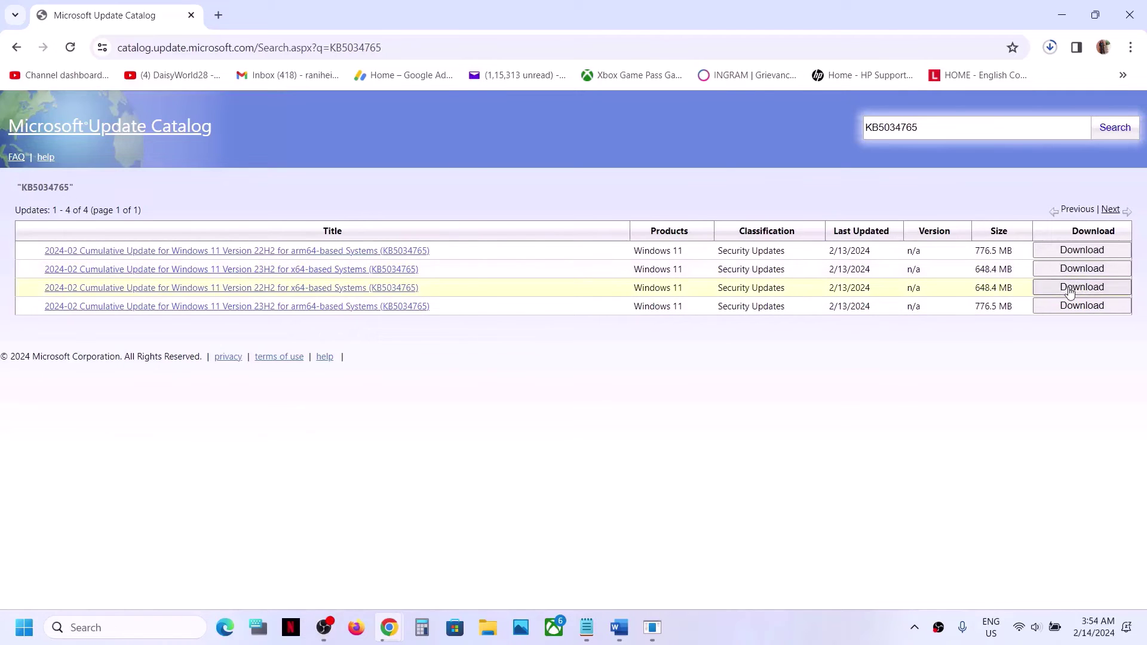
drag(285, 19, 522, 49)
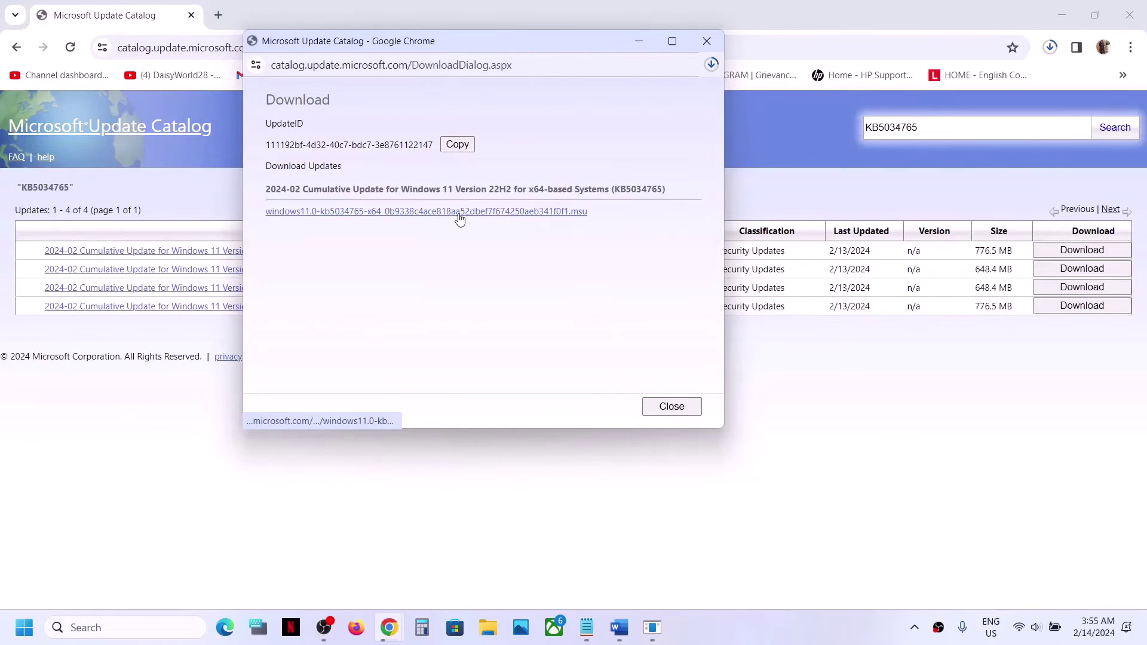
click(465, 218)
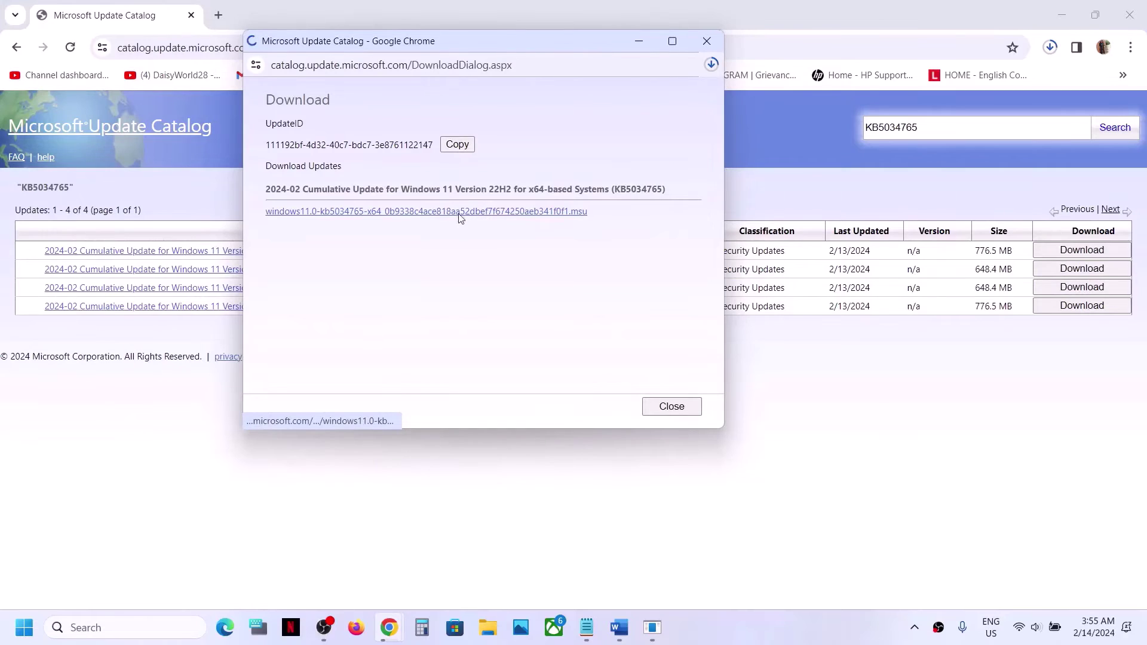
click(710, 61)
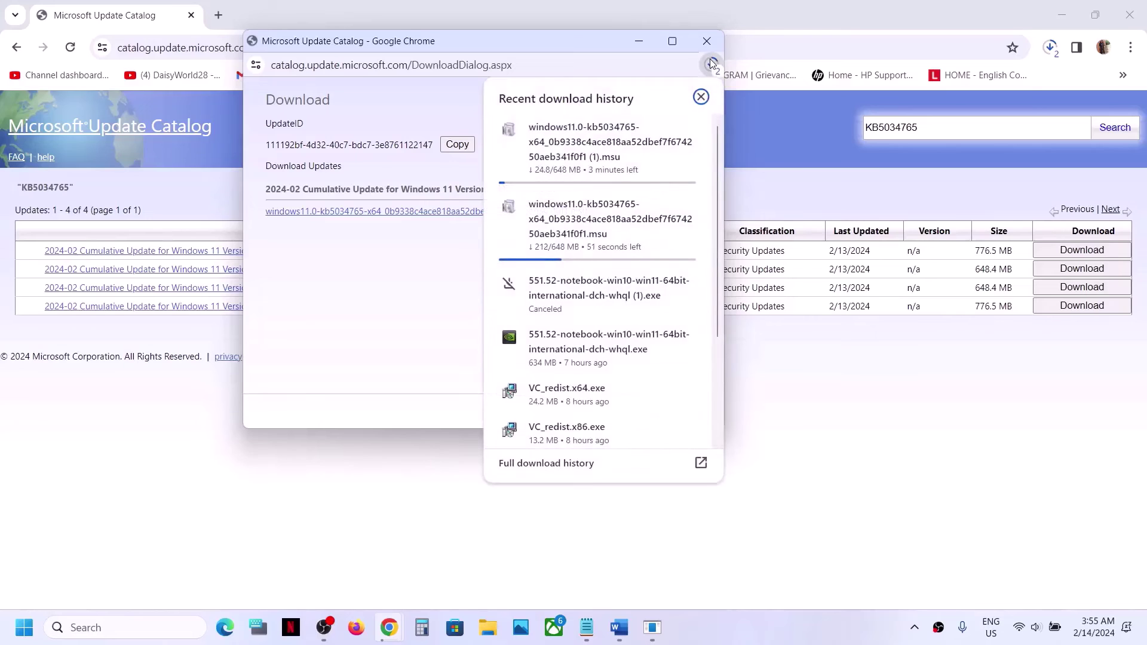
mouse_move(574, 244)
click(766, 426)
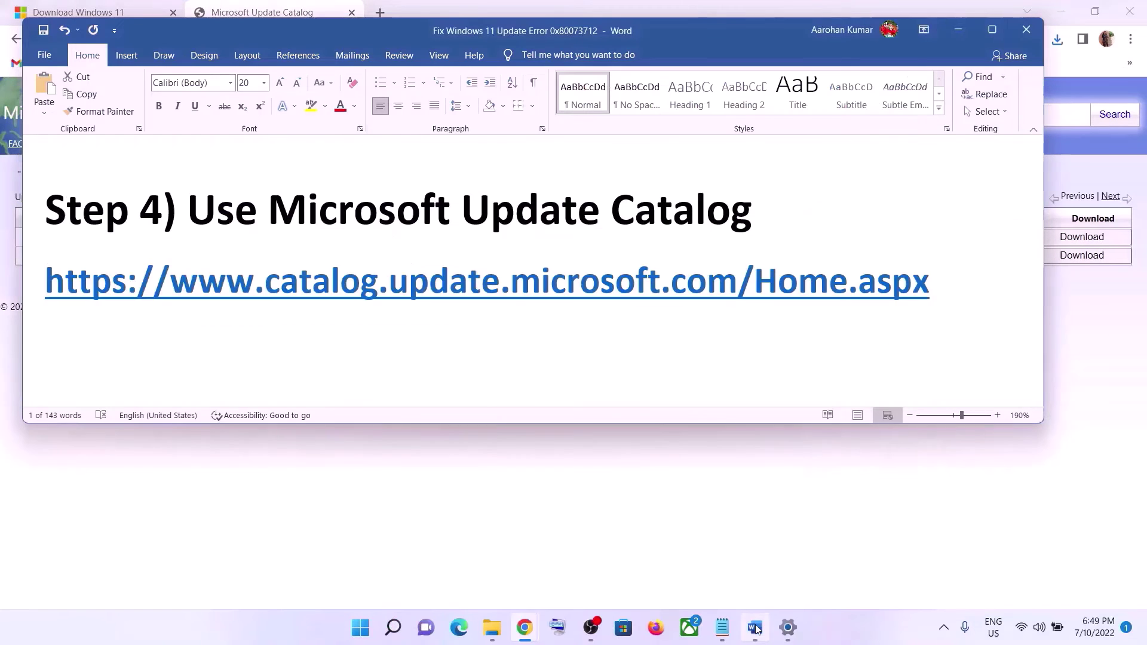
Copy all commands under Step 5, Reset Windows Update Components, in Word, from SC config trustedinstaller start=auto through net start appidsvc
triple_click(617, 279)
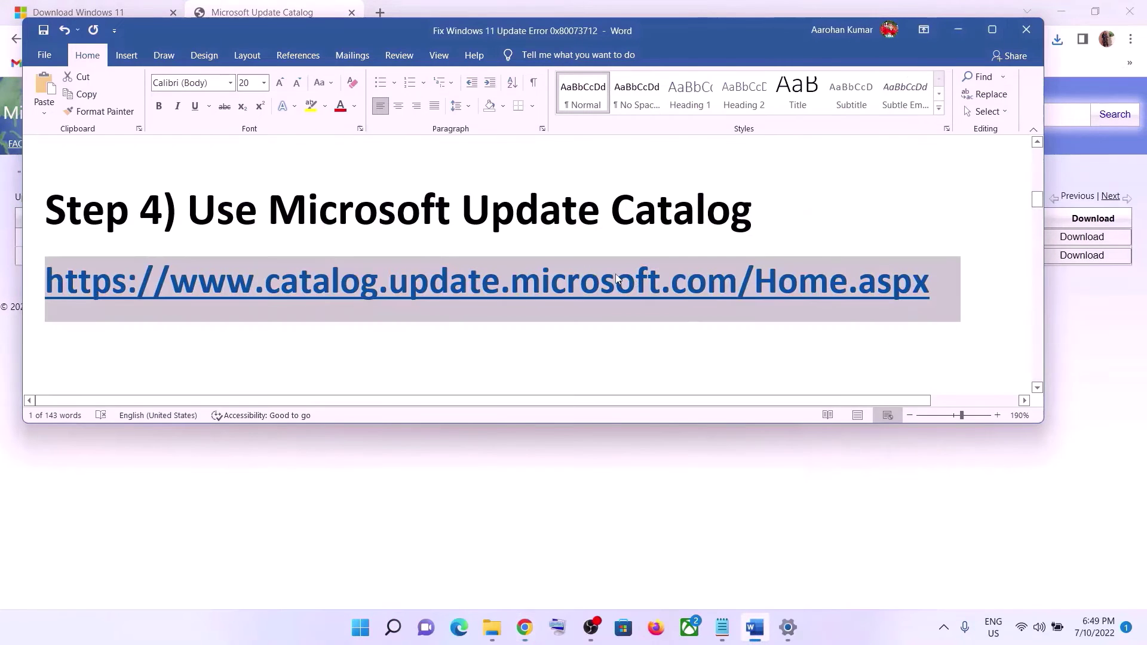
scroll(617, 278, down, 3)
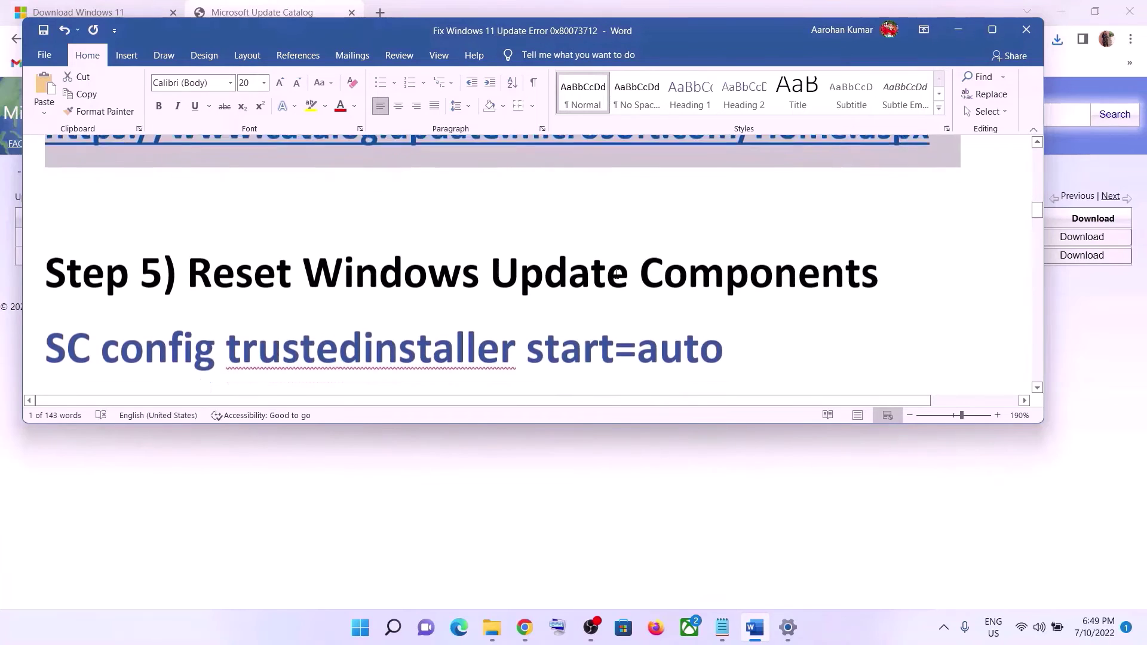
scroll(617, 274, down, 2)
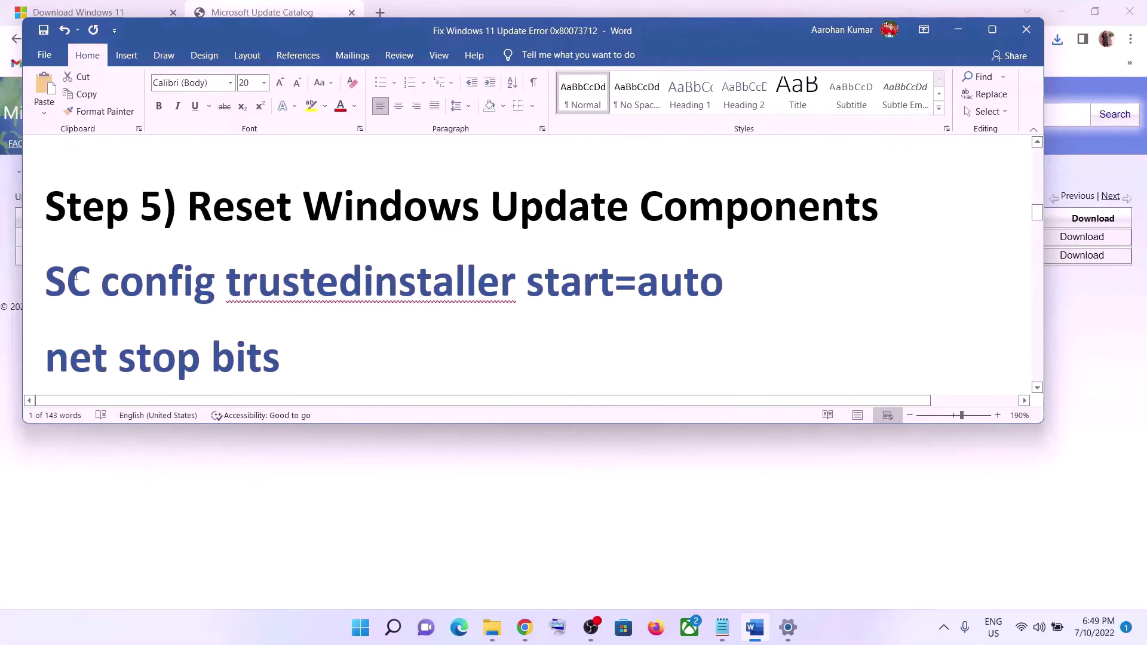
drag(76, 276, 342, 306)
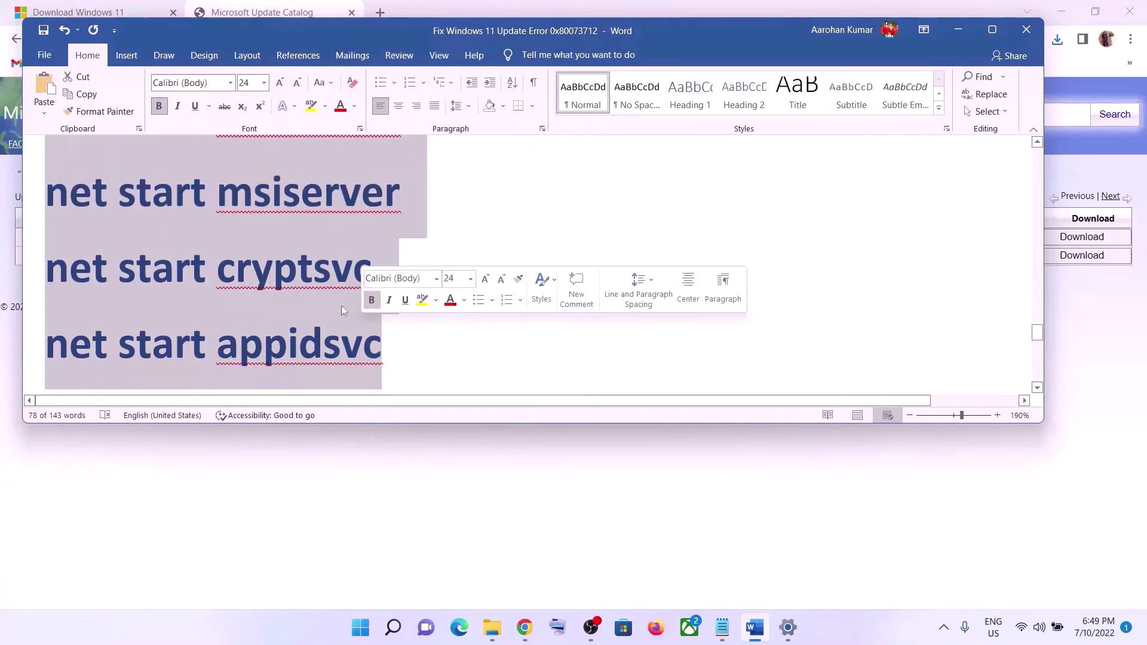
right_click(271, 246)
click(313, 293)
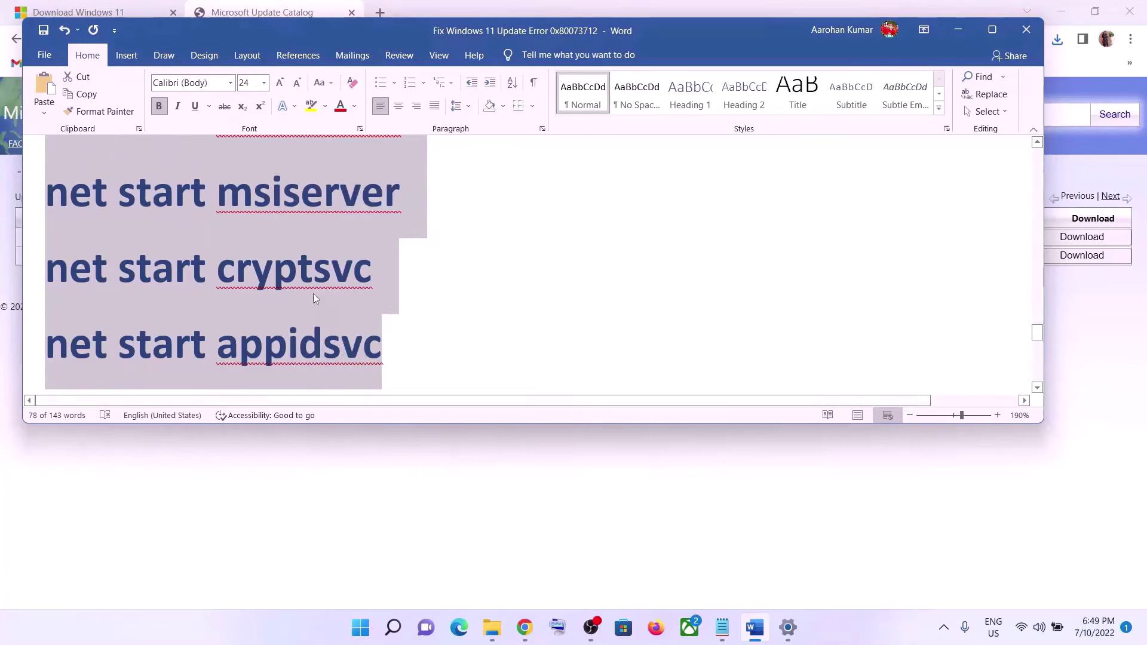
Open Notepad and paste the copied Windows Update reset commands into the blank document
click(358, 627)
text(note)
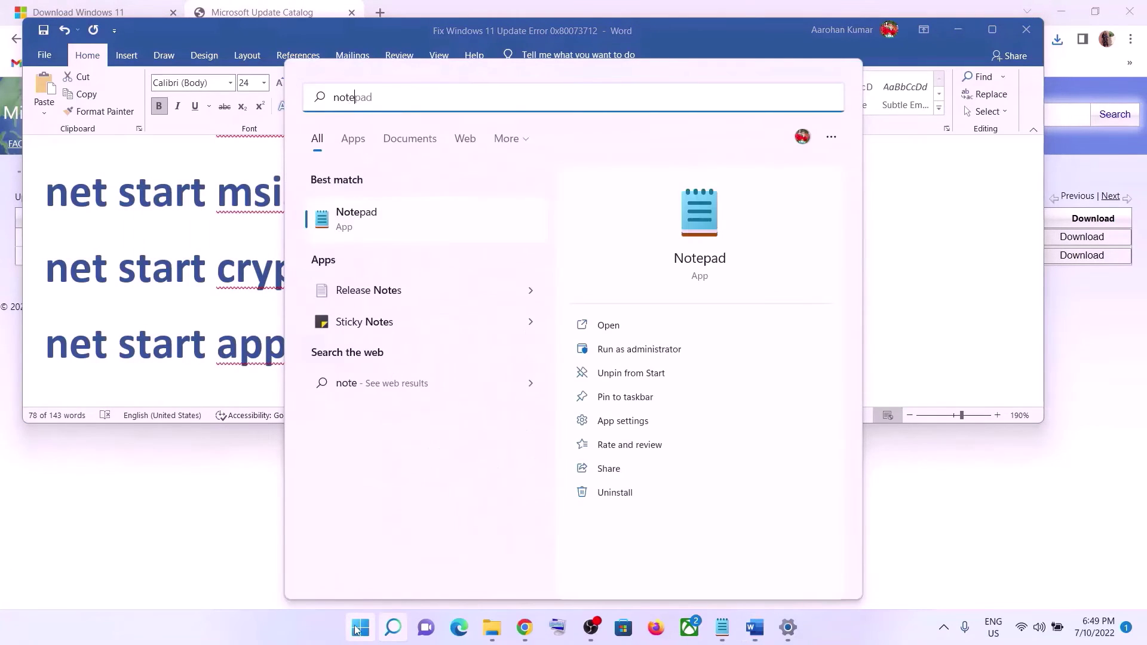
click(399, 205)
right_click(453, 223)
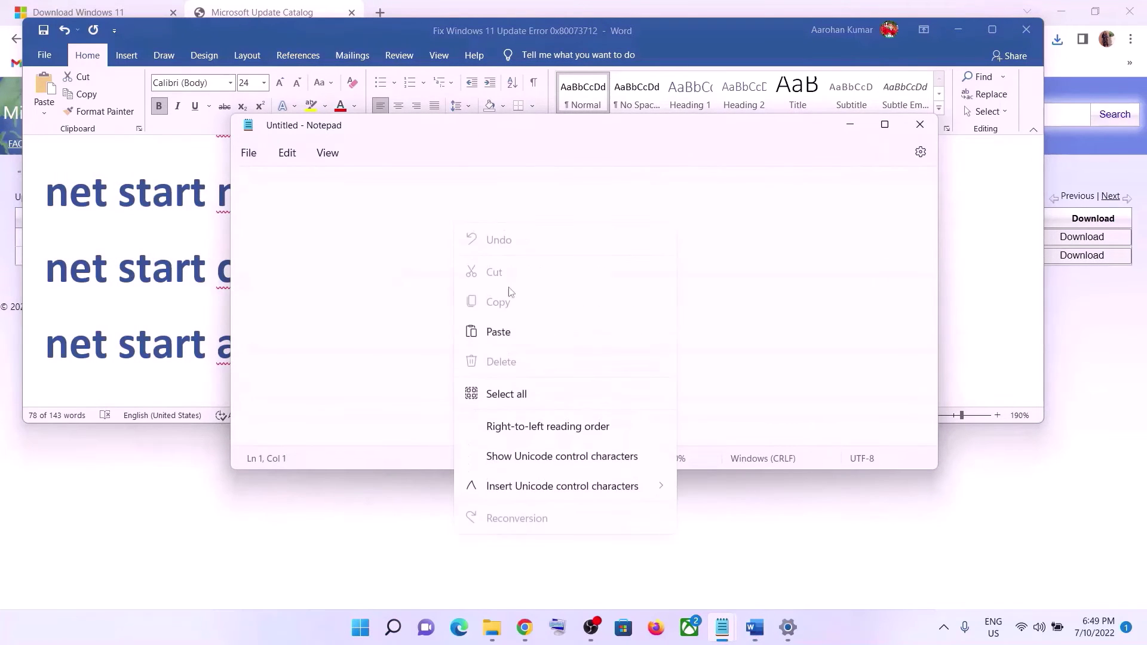
click(499, 332)
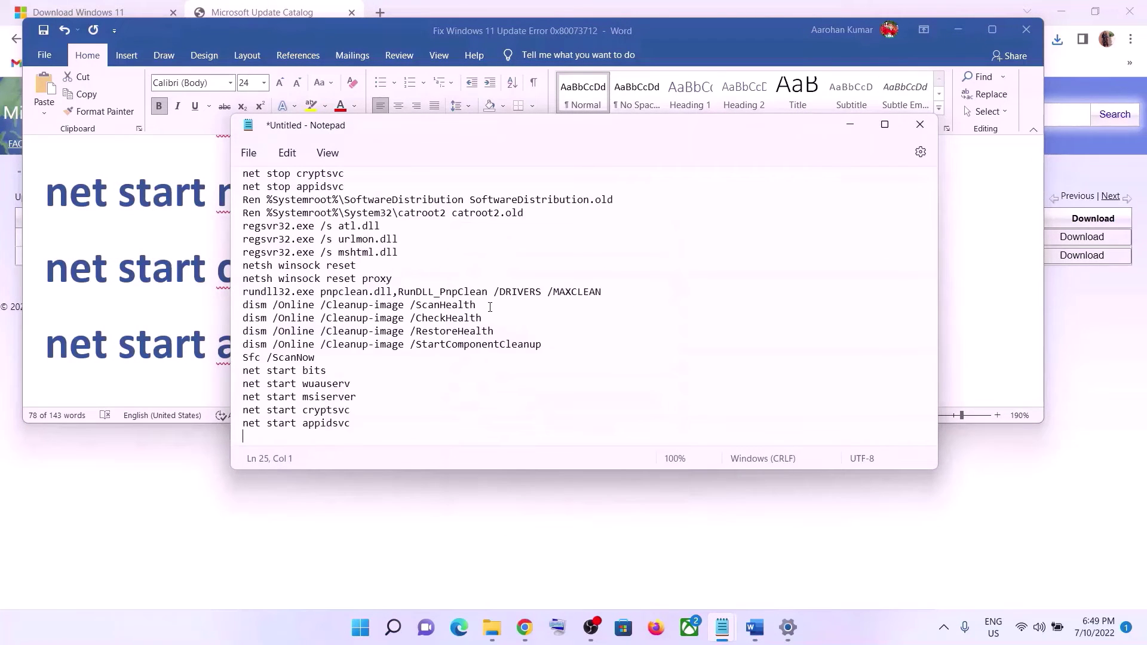
Begin saving the Notepad script to the Desktop, using the file name Wufix.bat copied from the Word instructions
click(248, 153)
click(275, 278)
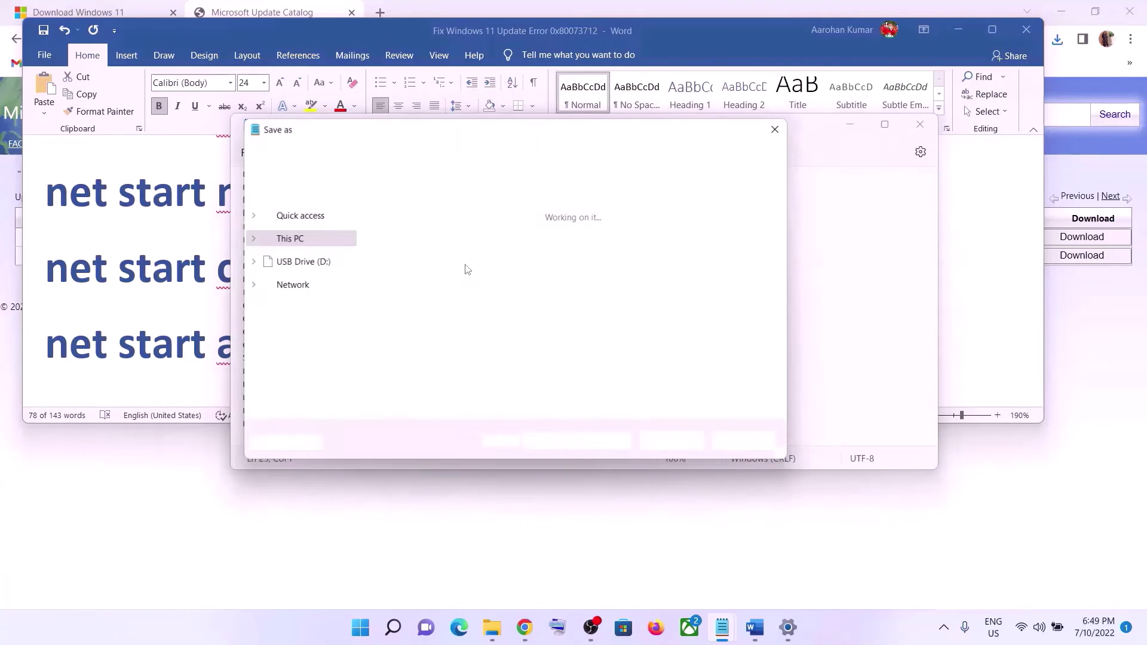
click(307, 216)
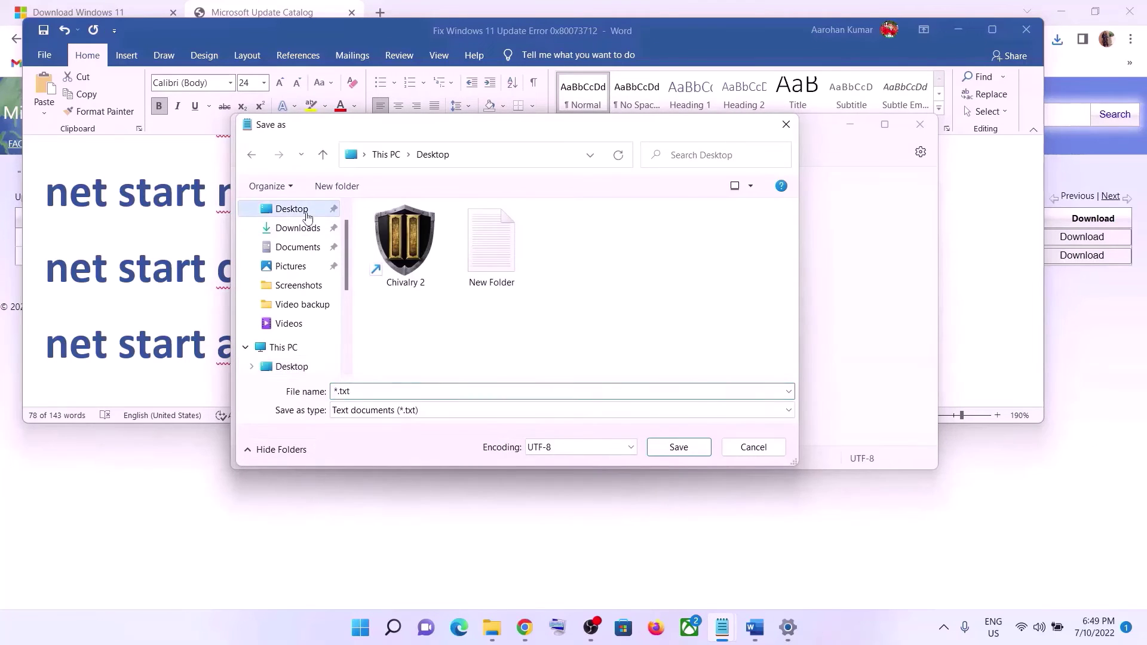
click(181, 342)
scroll(259, 304, down, 3)
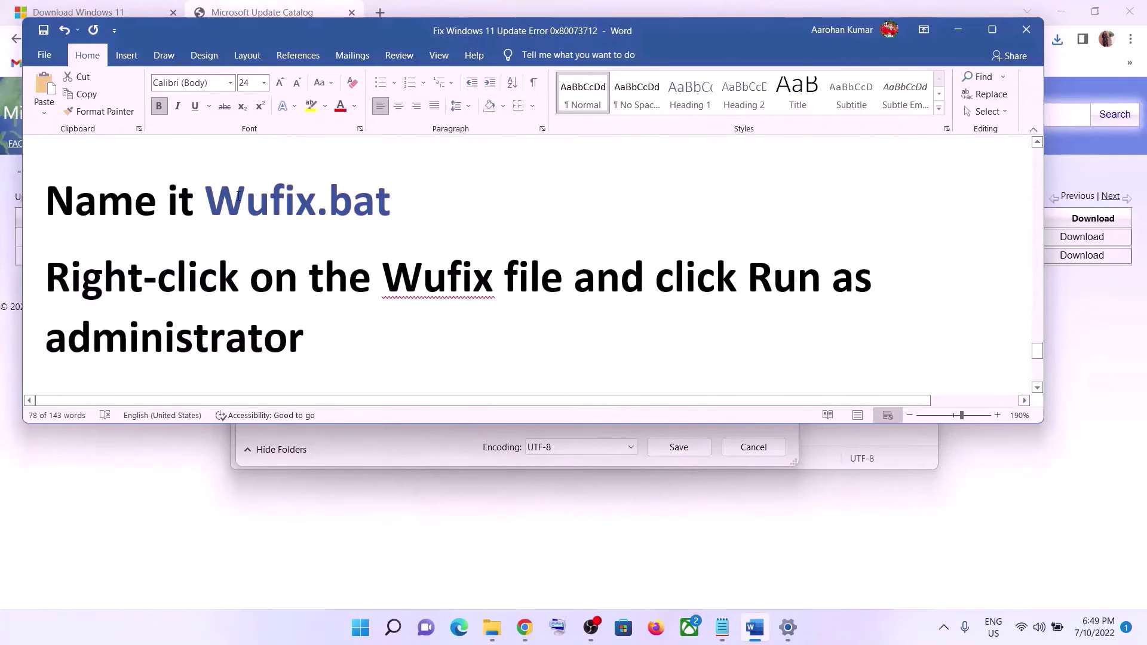
drag(207, 196, 380, 201)
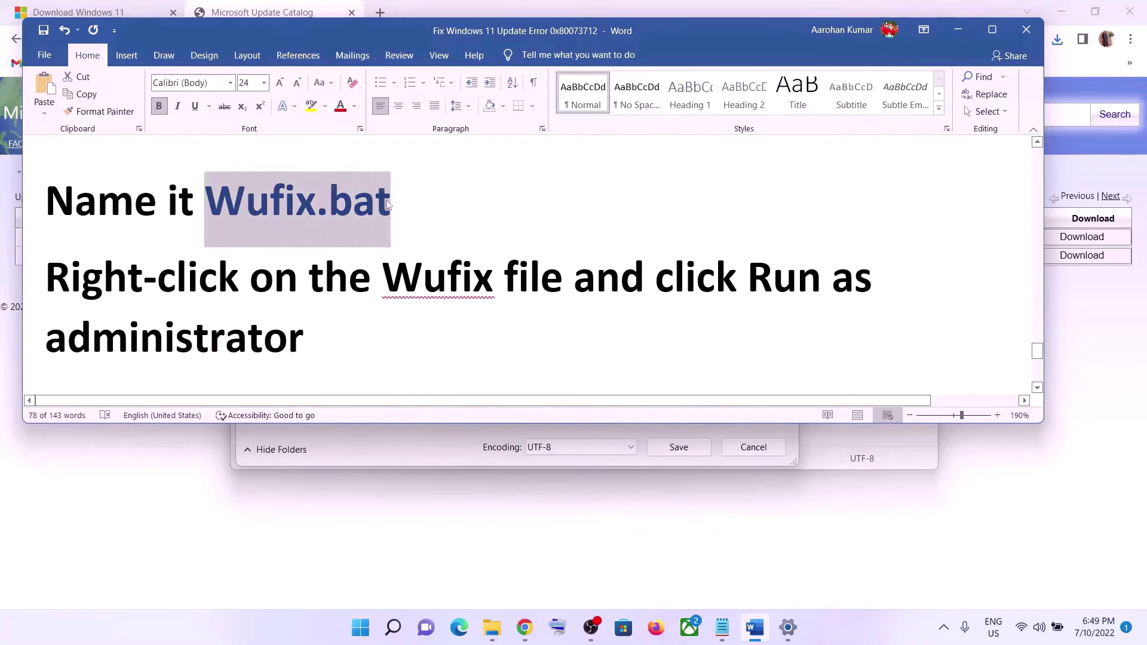
key(alt+Tab)
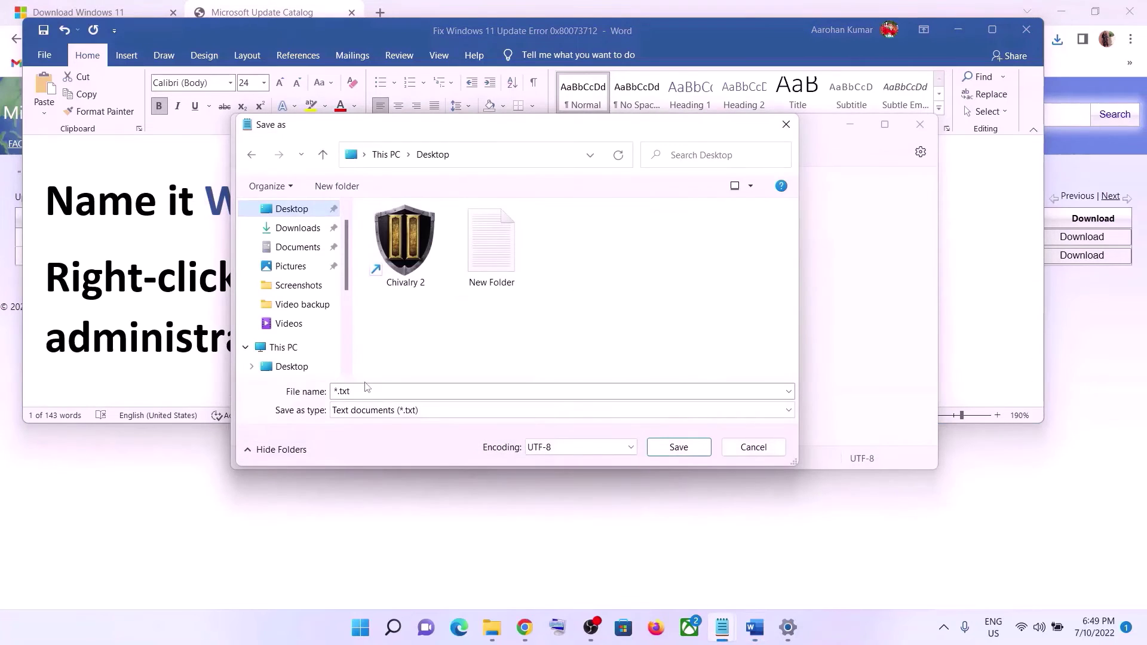
click(367, 389)
key(ctrl+a)
key(ctrl+v)
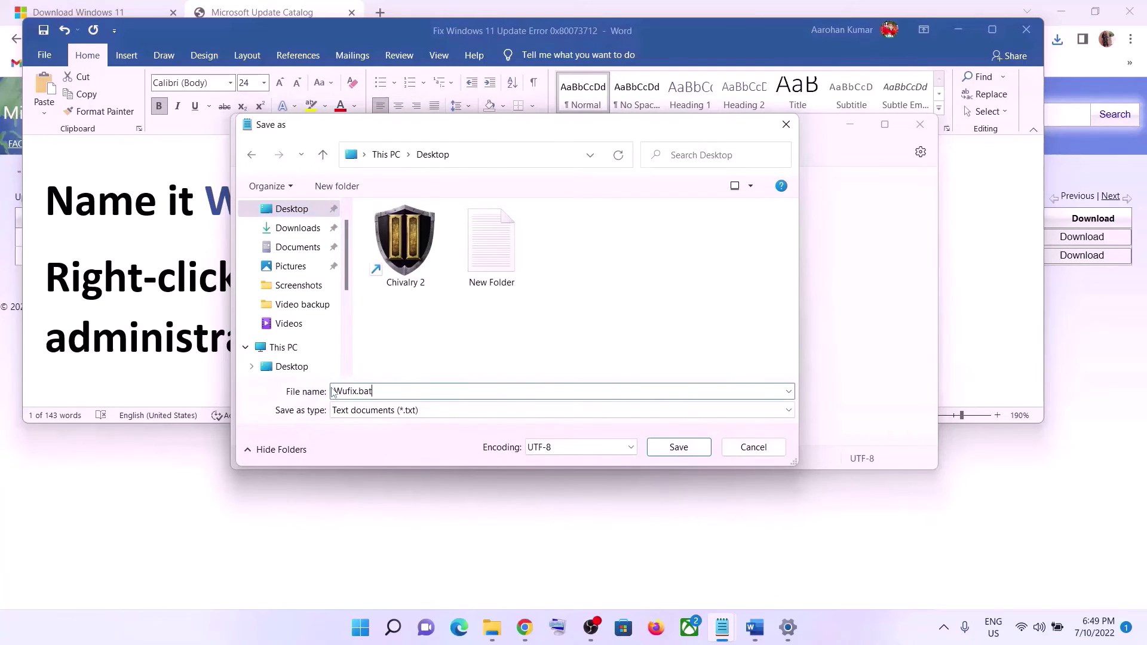
Set the save type to All files and save the batch file
click(371, 412)
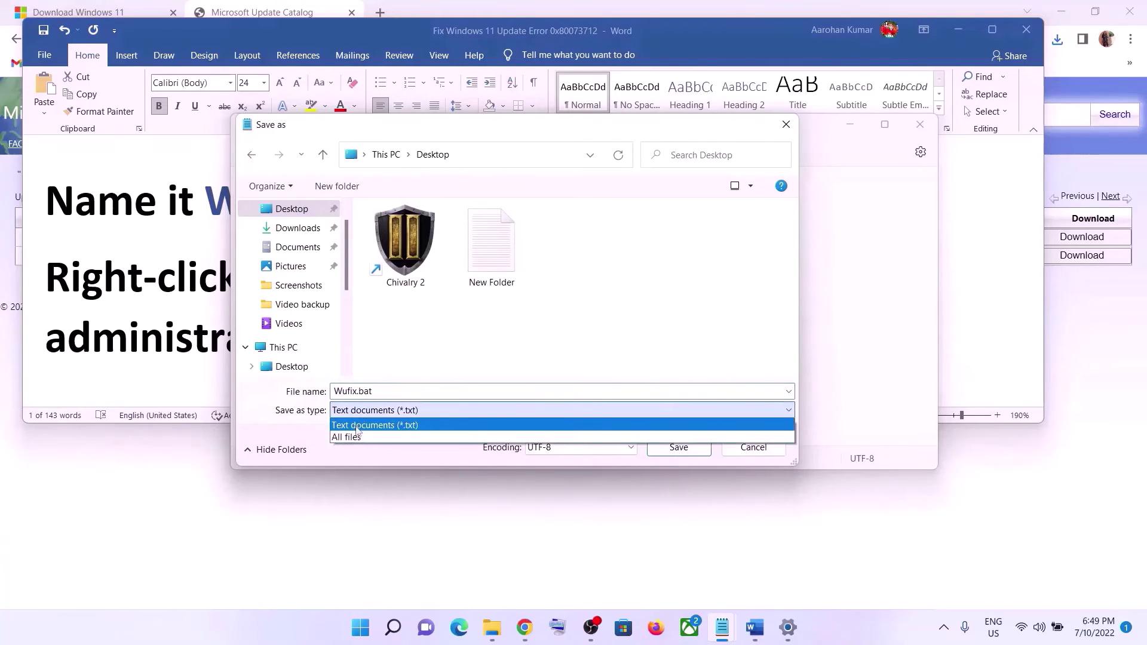
click(354, 438)
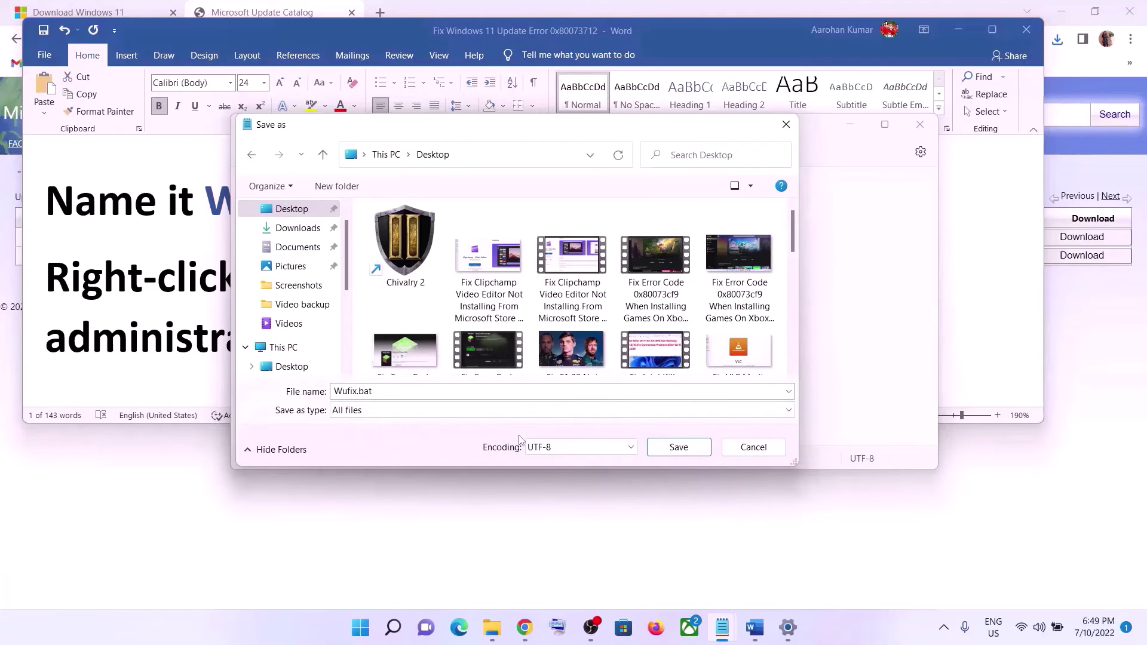
click(700, 452)
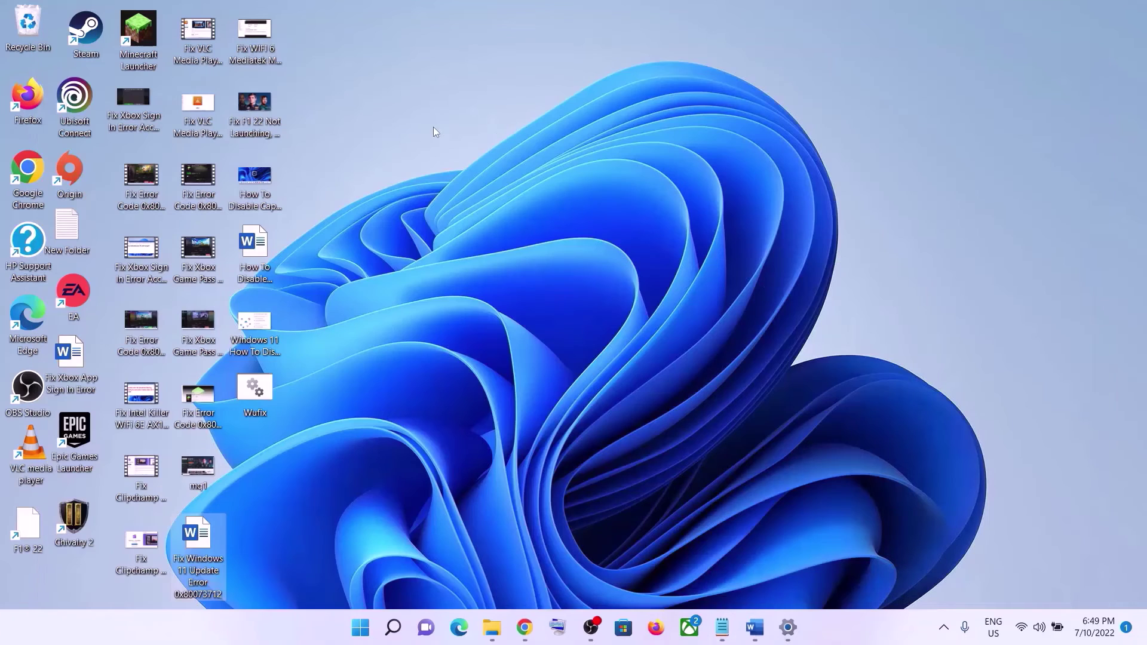
Run the Wufix batch file on the desktop as administrator
click(268, 394)
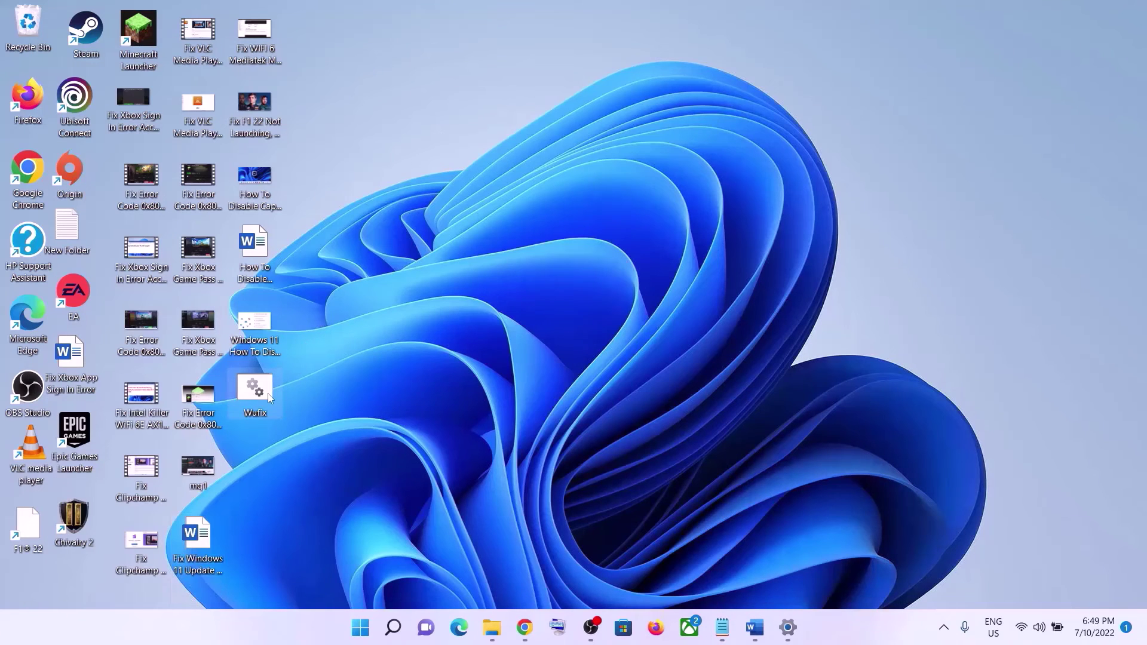
right_click(268, 393)
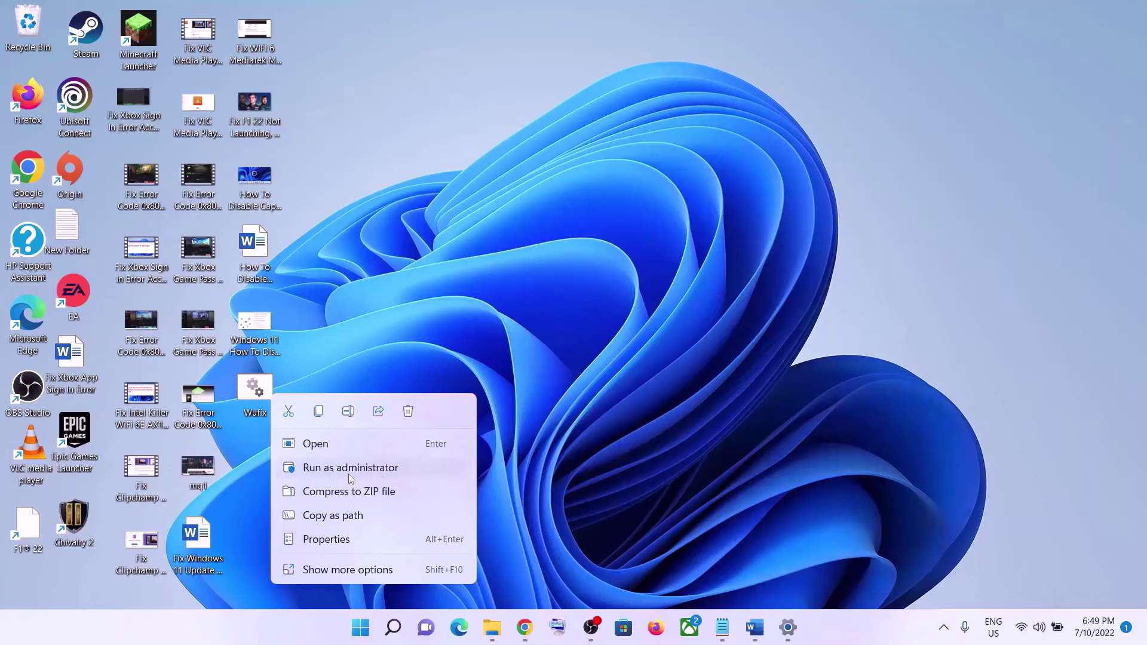
click(377, 469)
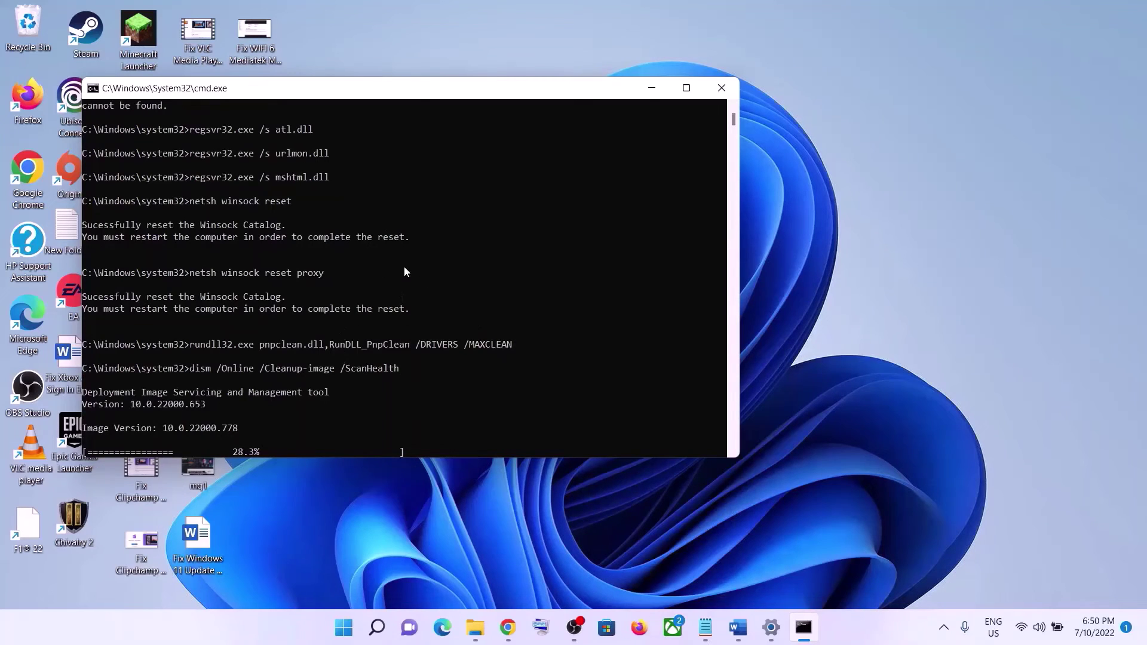
Bring up the power options to locate Restart, and dismiss them without restarting
click(345, 627)
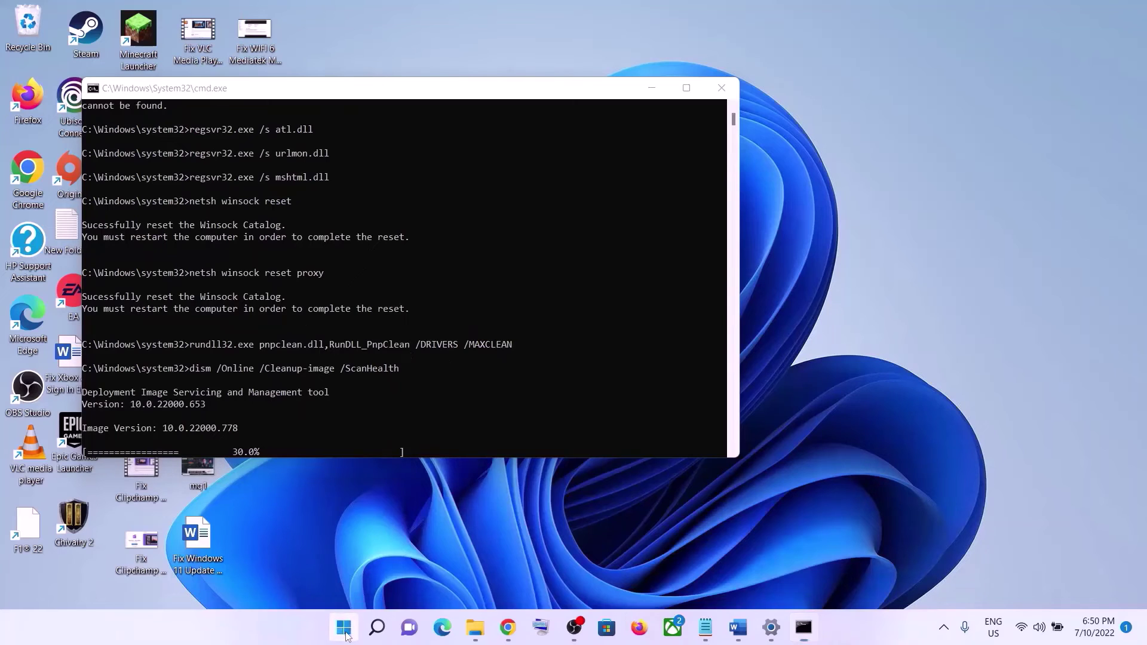
click(758, 575)
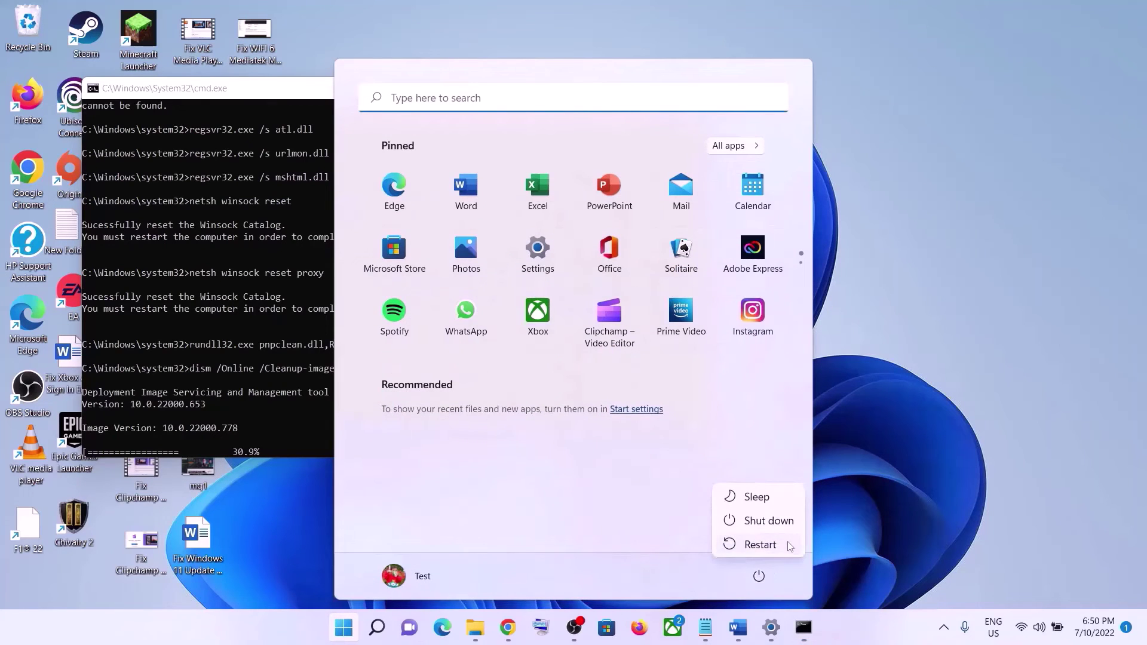
click(910, 484)
click(911, 484)
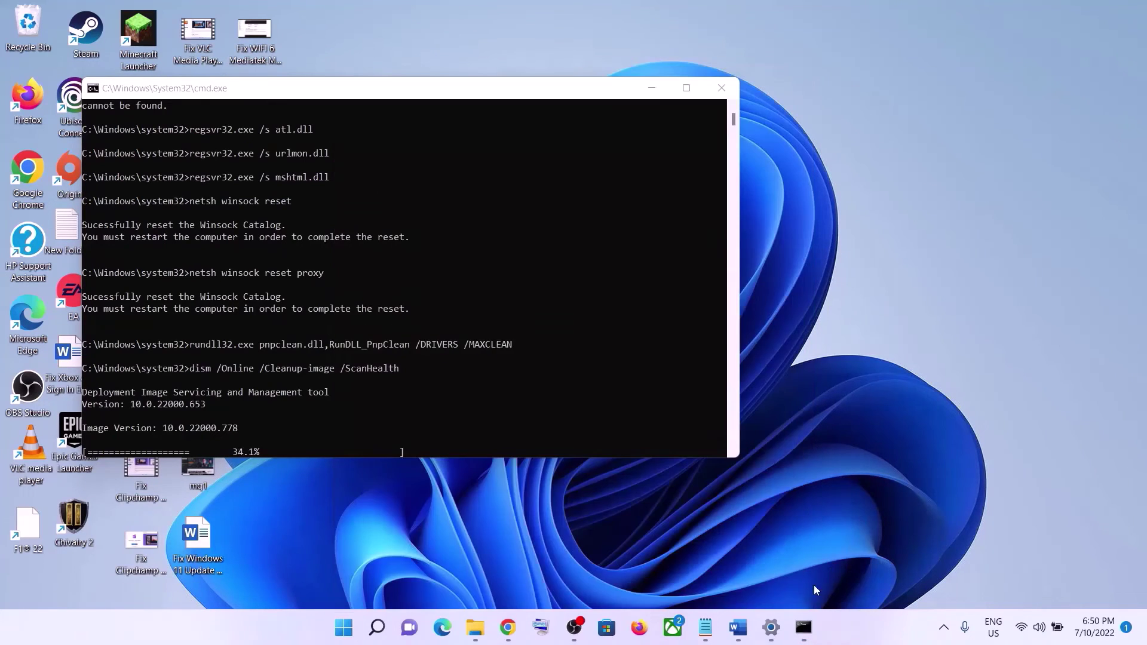
Return to the Word instructions and find the heading Step 6) Use Media Creation Tool
click(771, 630)
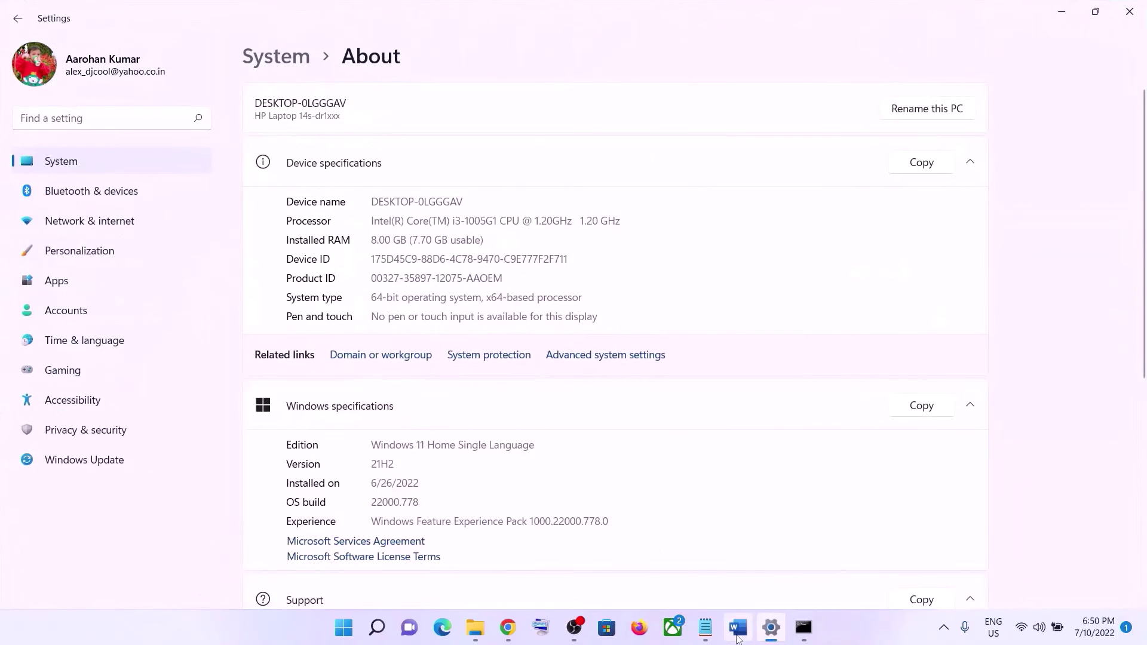
click(739, 634)
scroll(516, 258, down, 5)
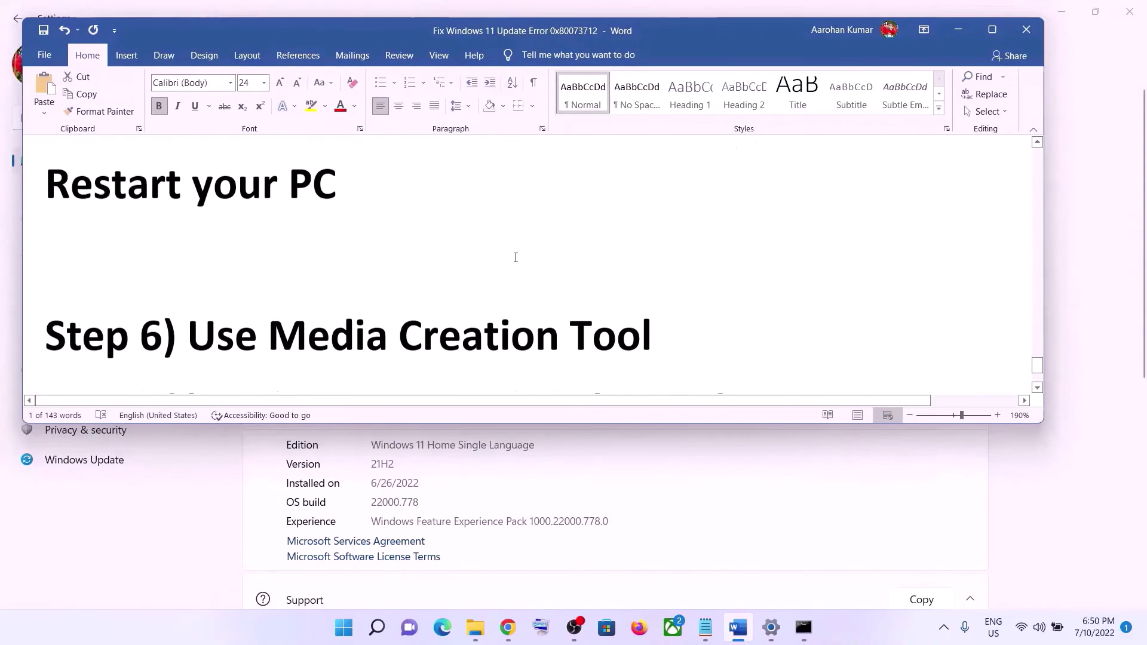
scroll(516, 258, down, 1)
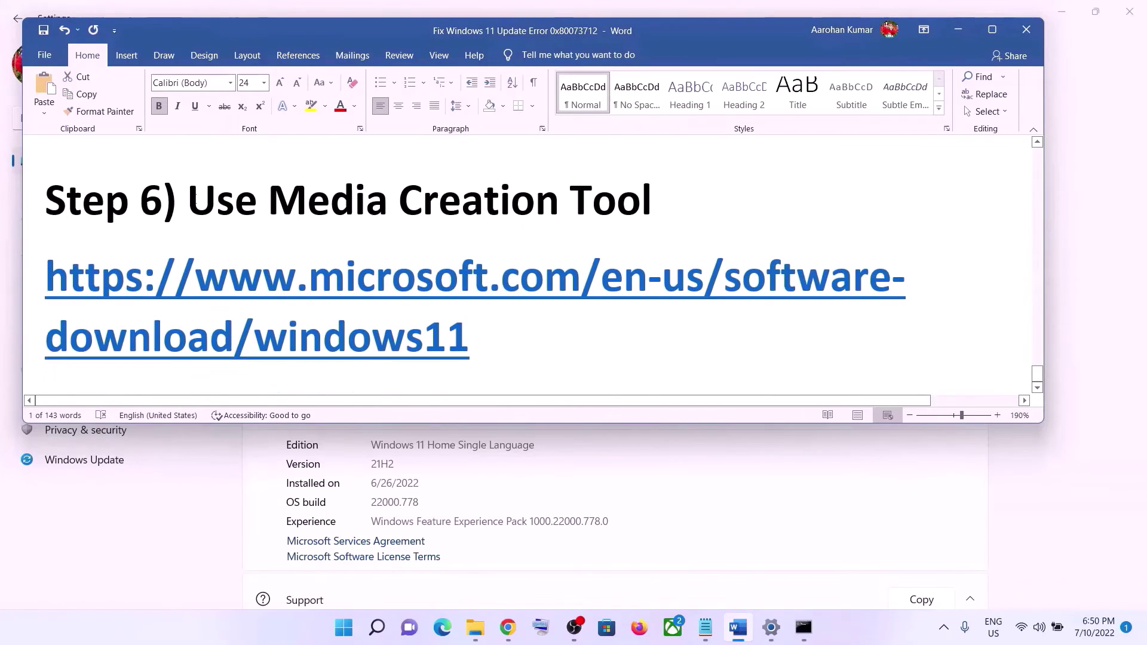
drag(189, 203, 605, 214)
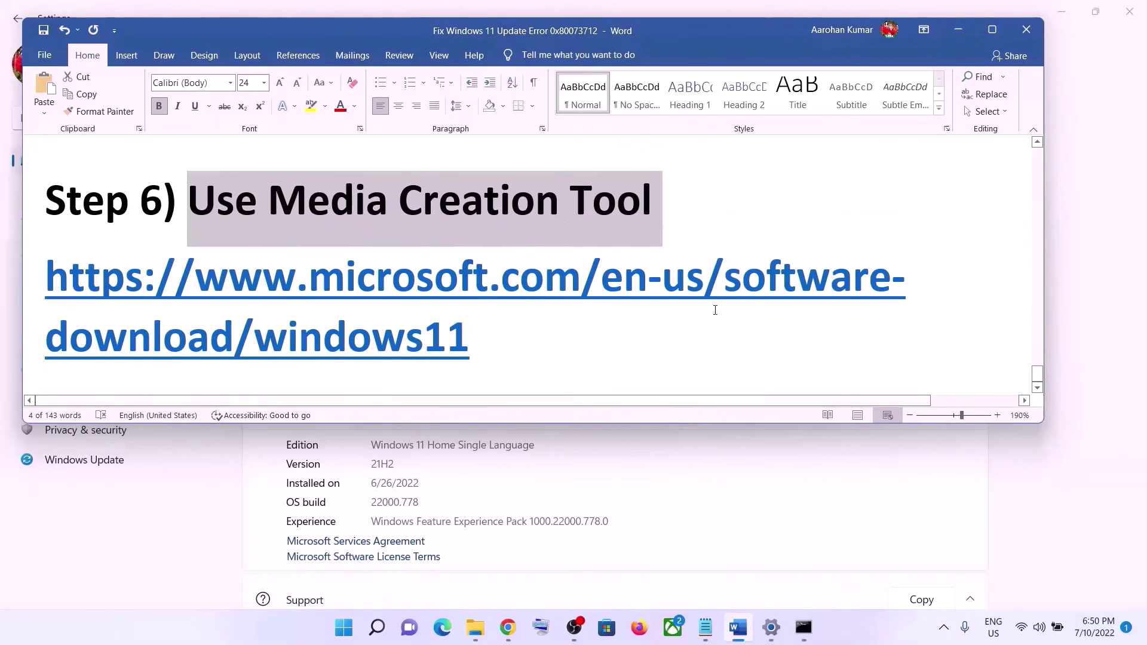
Download the media creation tool from Create Windows 11 Installation Media on Microsoft's Download Windows 11 page in Chrome
click(835, 637)
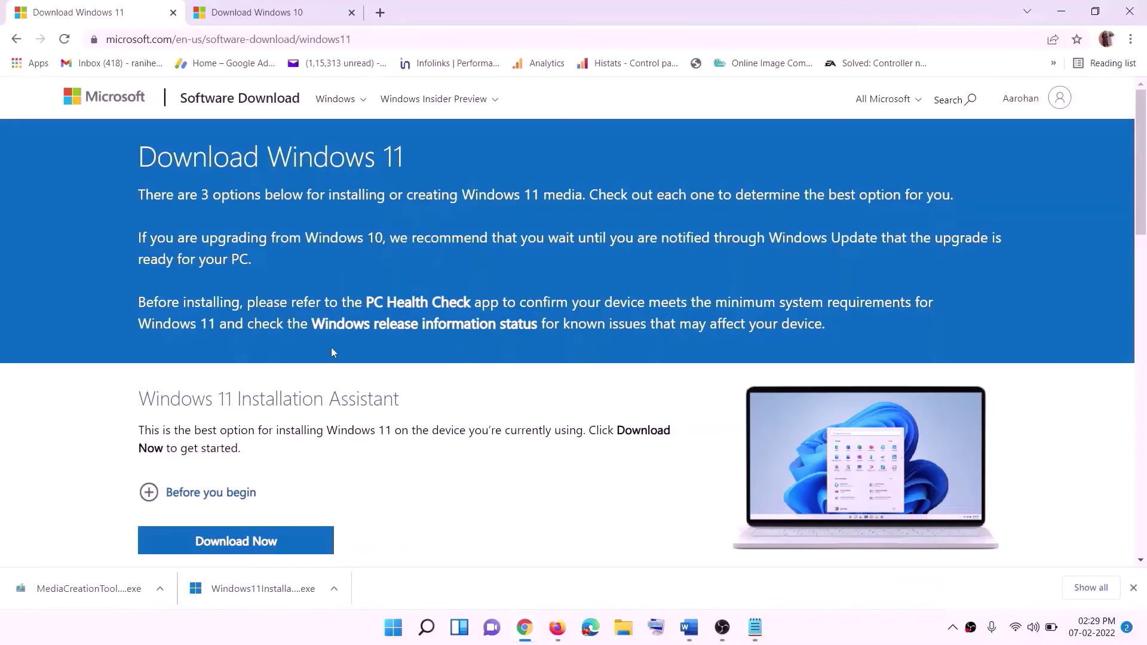
scroll(365, 400, down, 5)
drag(216, 355, 332, 355)
click(234, 450)
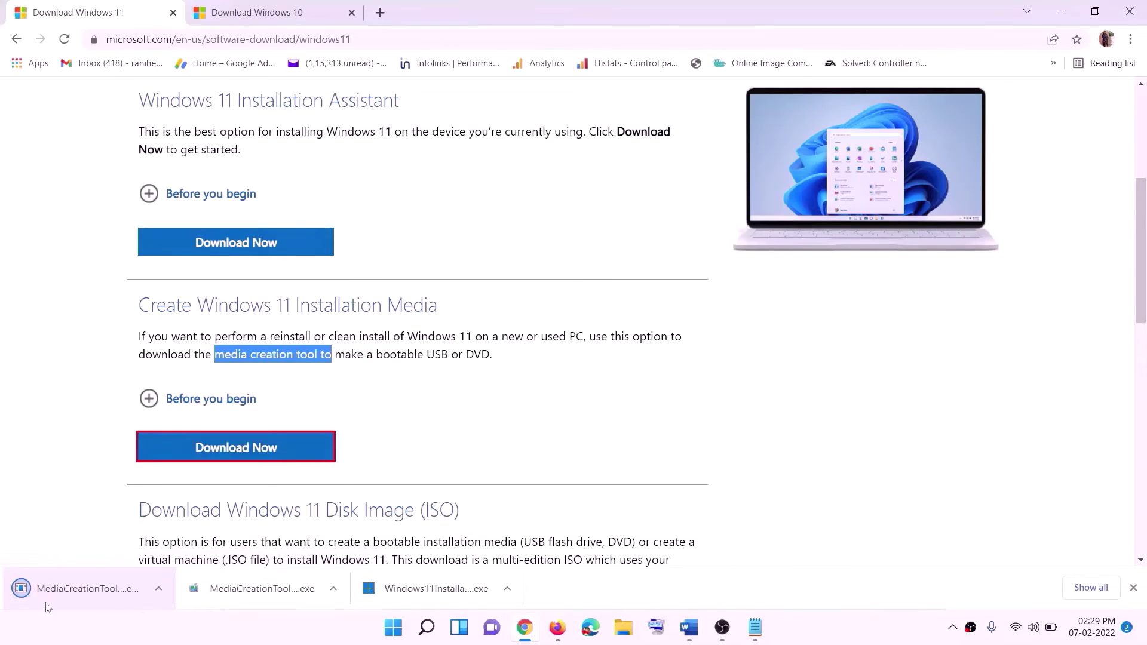
Run the downloaded media creation tool with permission to make changes, accept the license terms, and keep the recommended language and edition
click(106, 587)
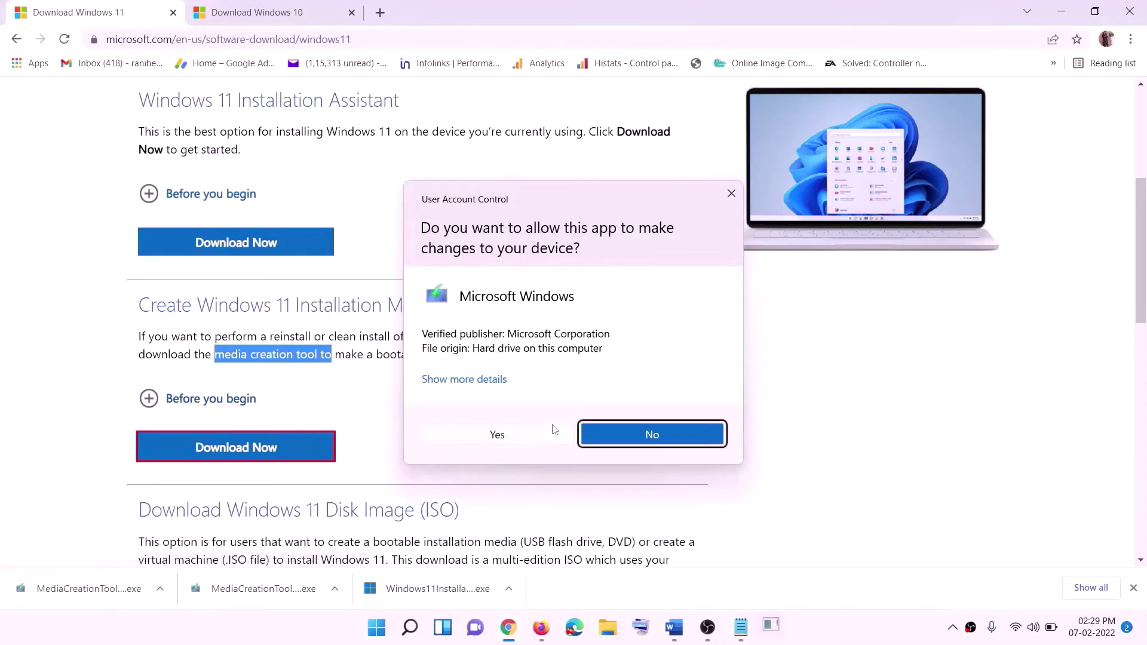
click(508, 441)
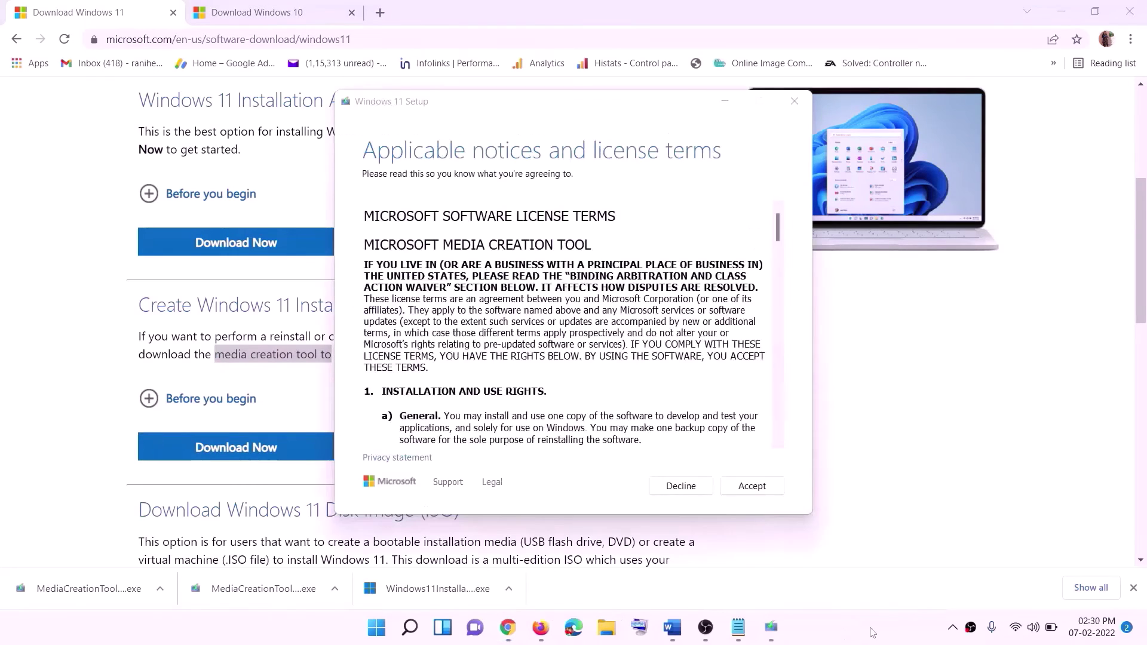
click(732, 495)
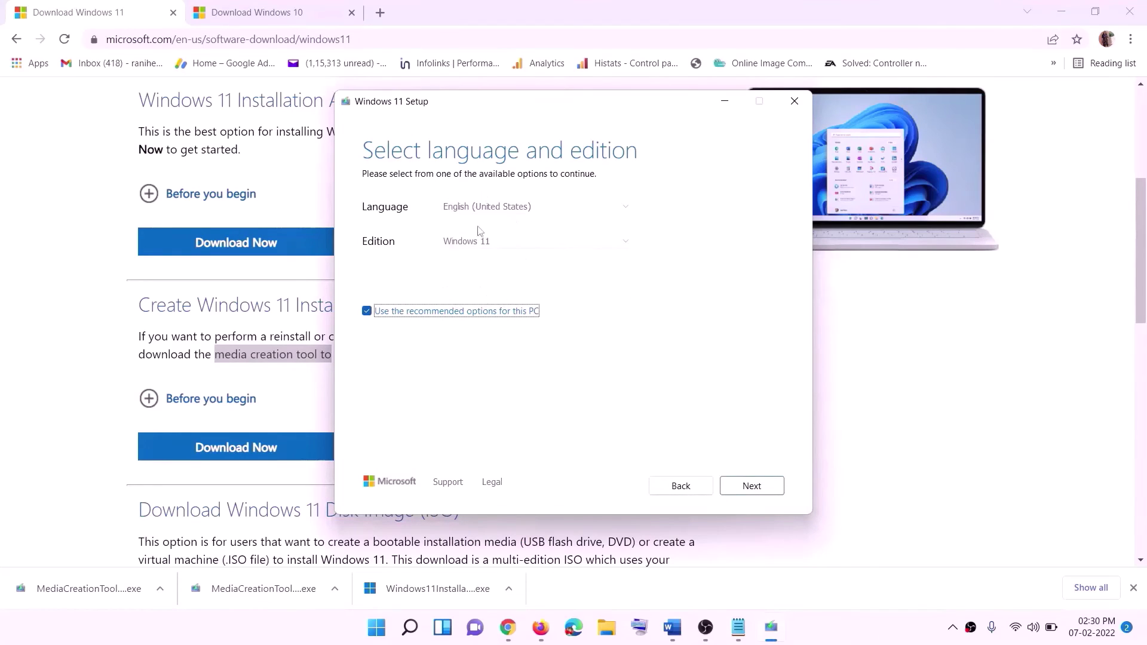
click(745, 485)
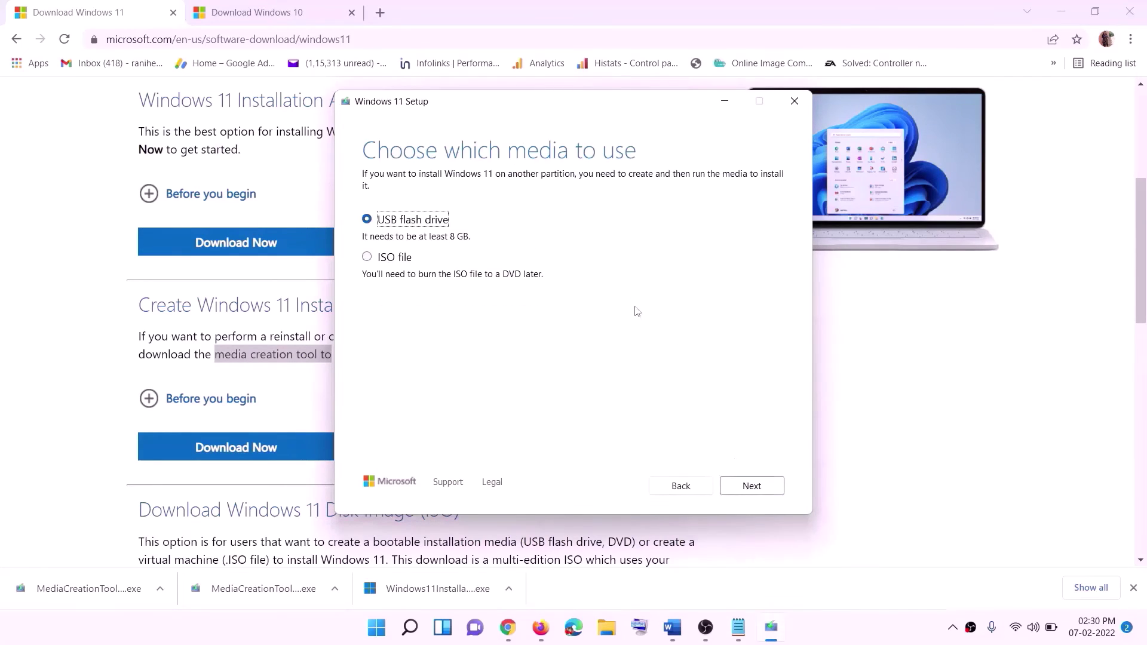
Choose ISO file as the media and save it to the Desktop as Windows
click(387, 258)
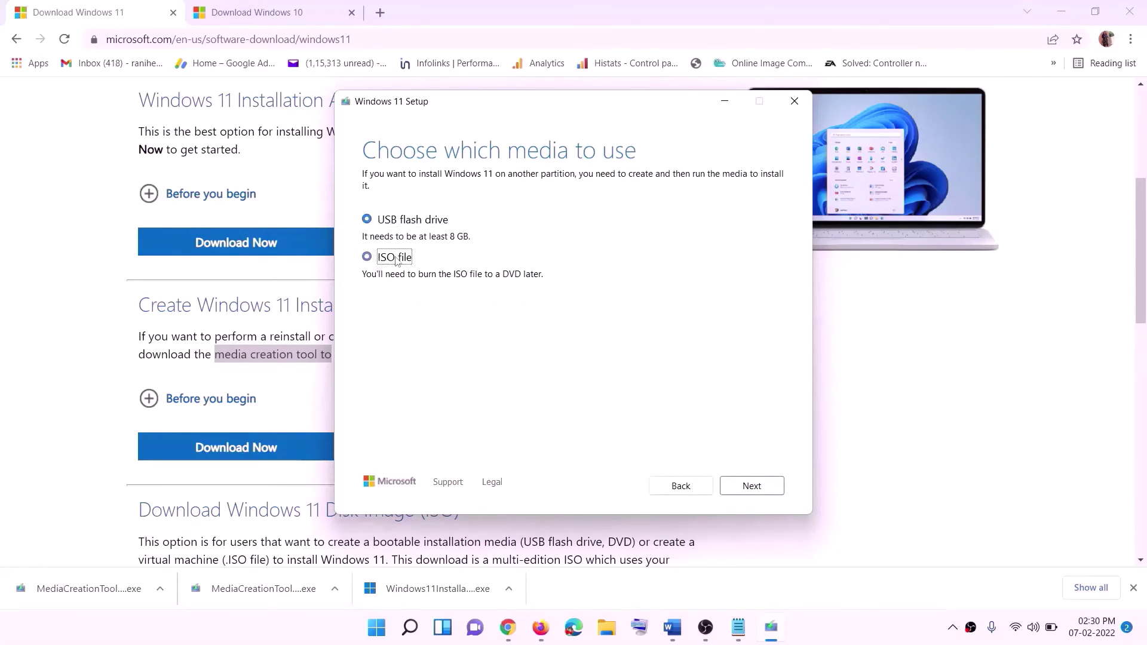
click(753, 485)
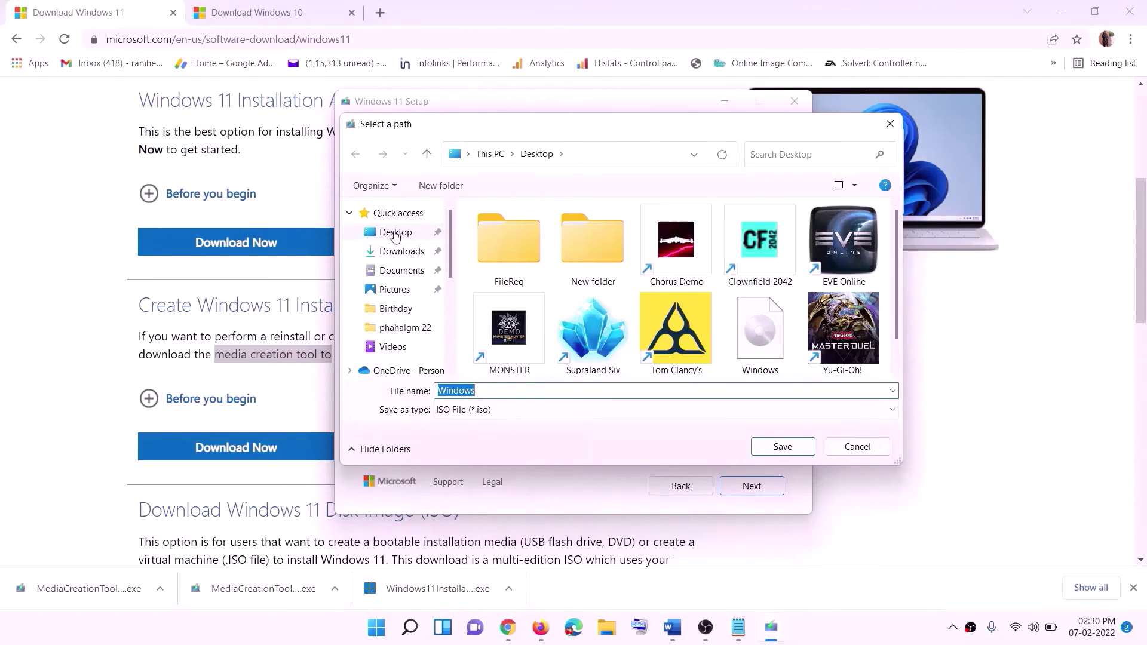
click(393, 235)
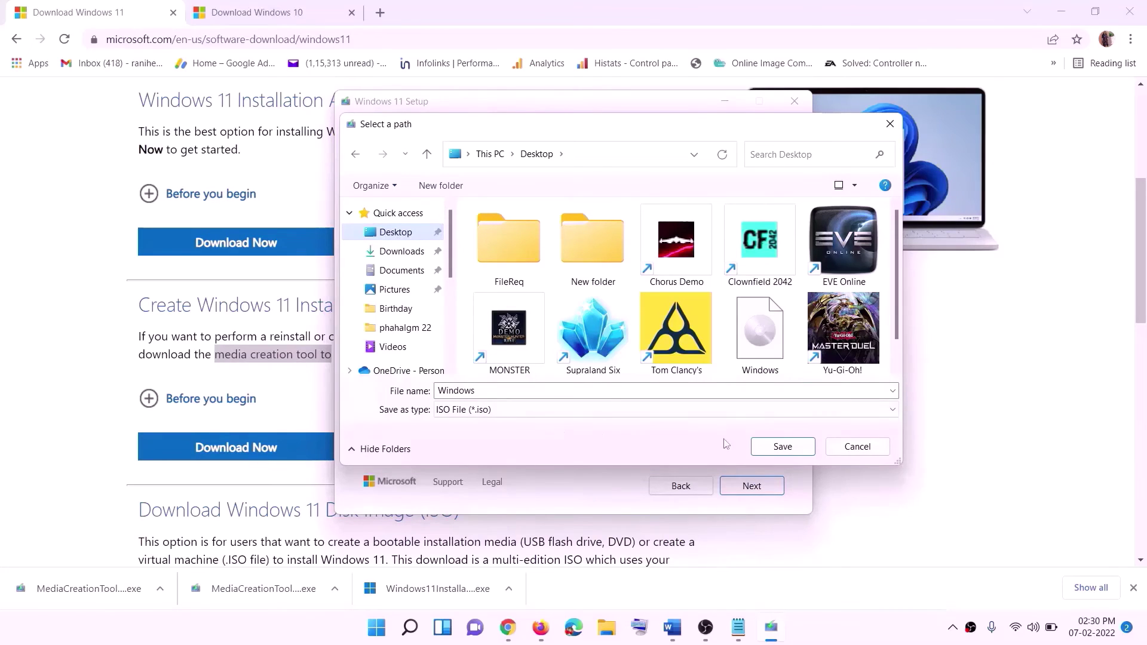
click(782, 448)
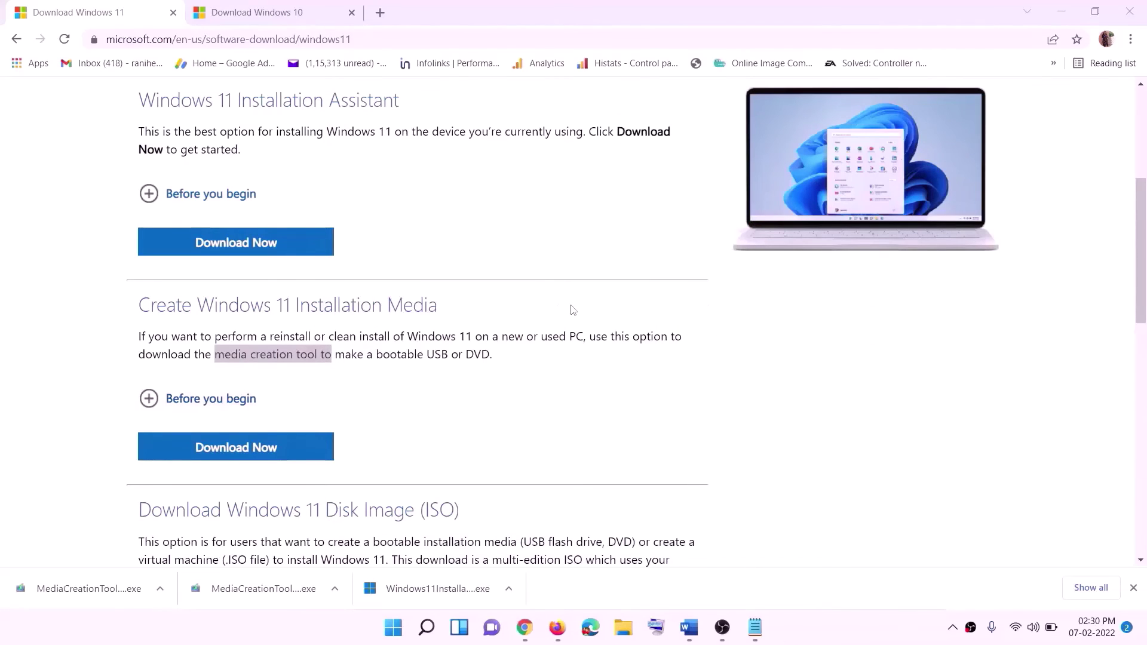
Show the desktop, move the Windows ISO file below the other icons, and open it as a DVD drive
key(super+d)
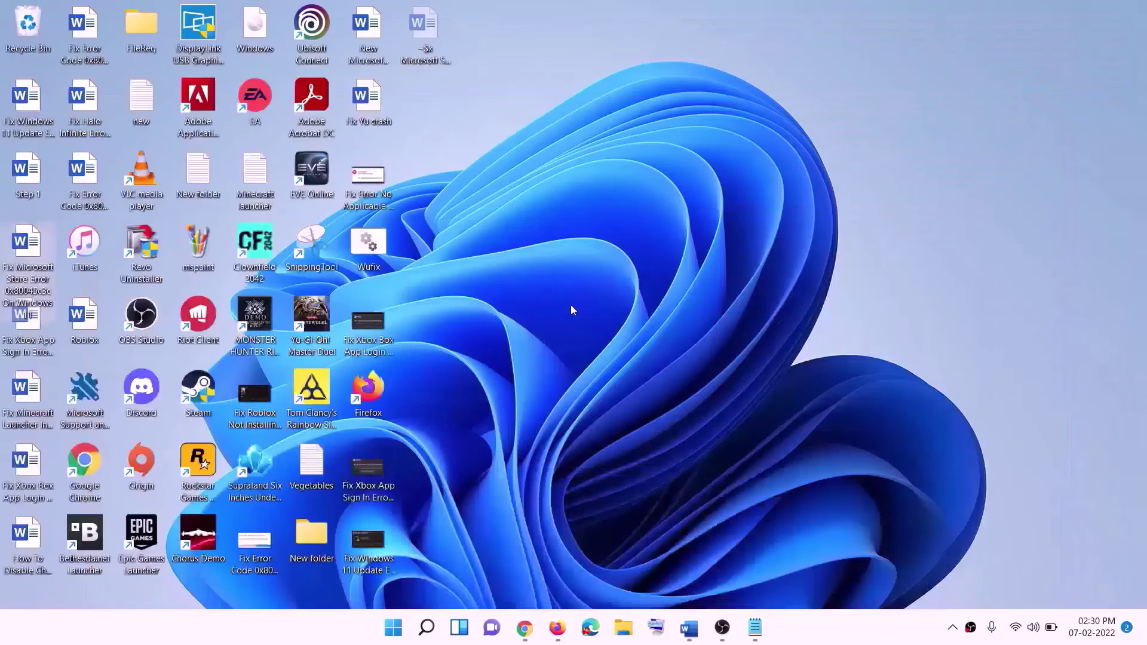
drag(272, 32, 445, 339)
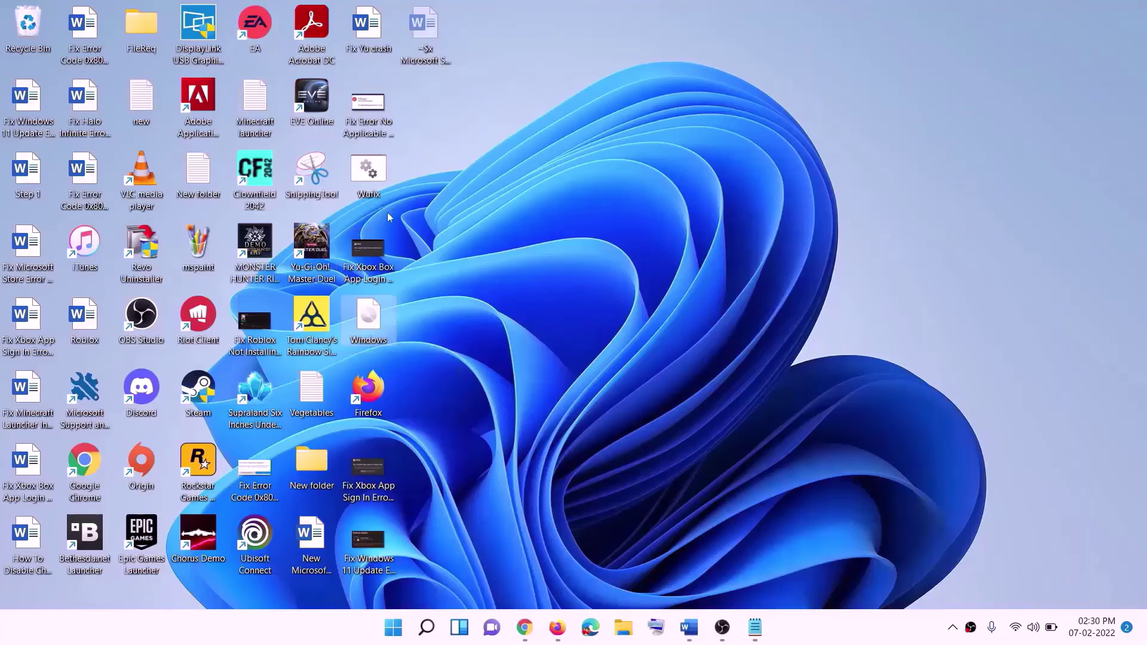
double_click(371, 329)
Run setup from the ESD-ISO drive, allow it to make changes, and continue past the Install Windows 11 page
click(382, 417)
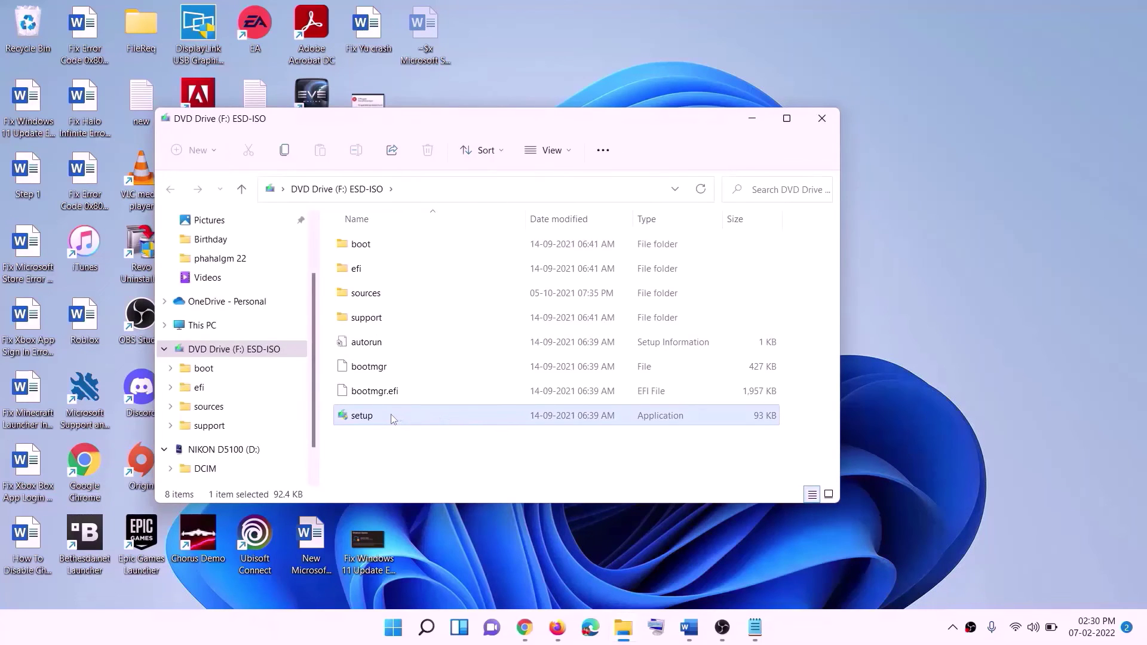
double_click(391, 414)
click(459, 468)
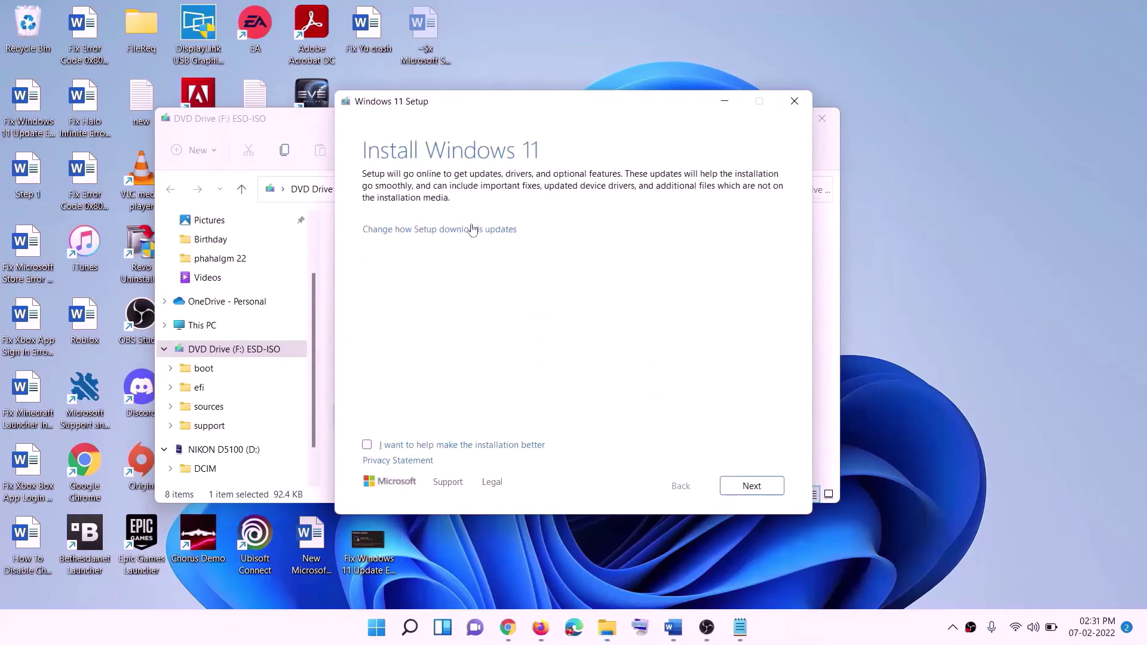
click(755, 485)
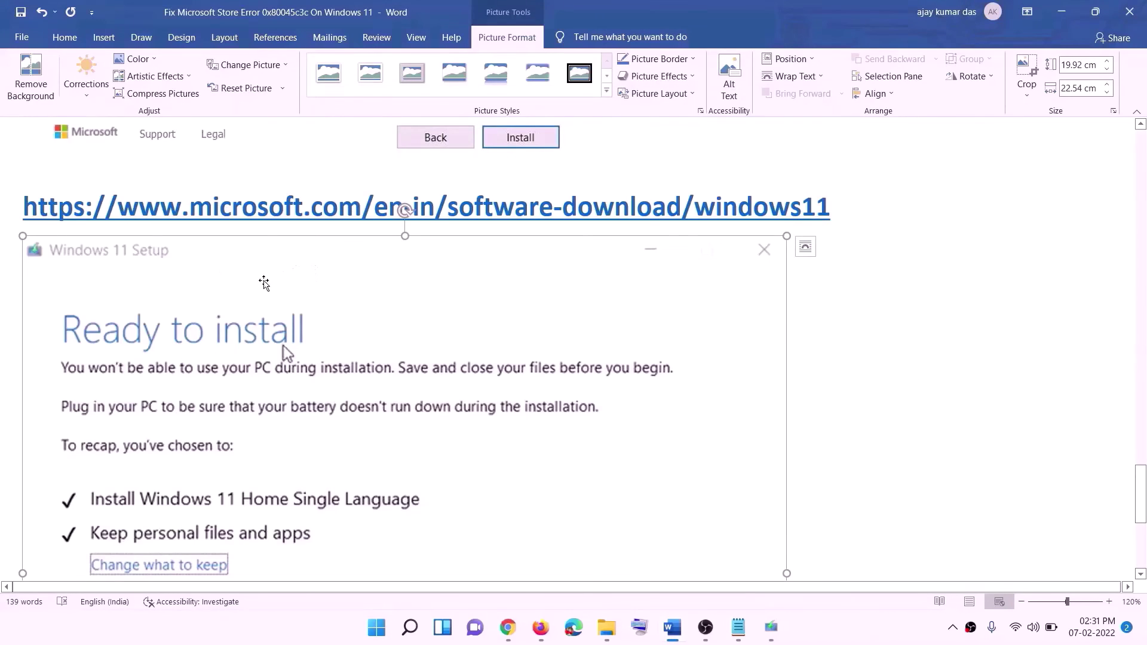
Examine the Ready to install screenshot in Word, including the recap of what to keep and the Install option
scroll(263, 281, down, 3)
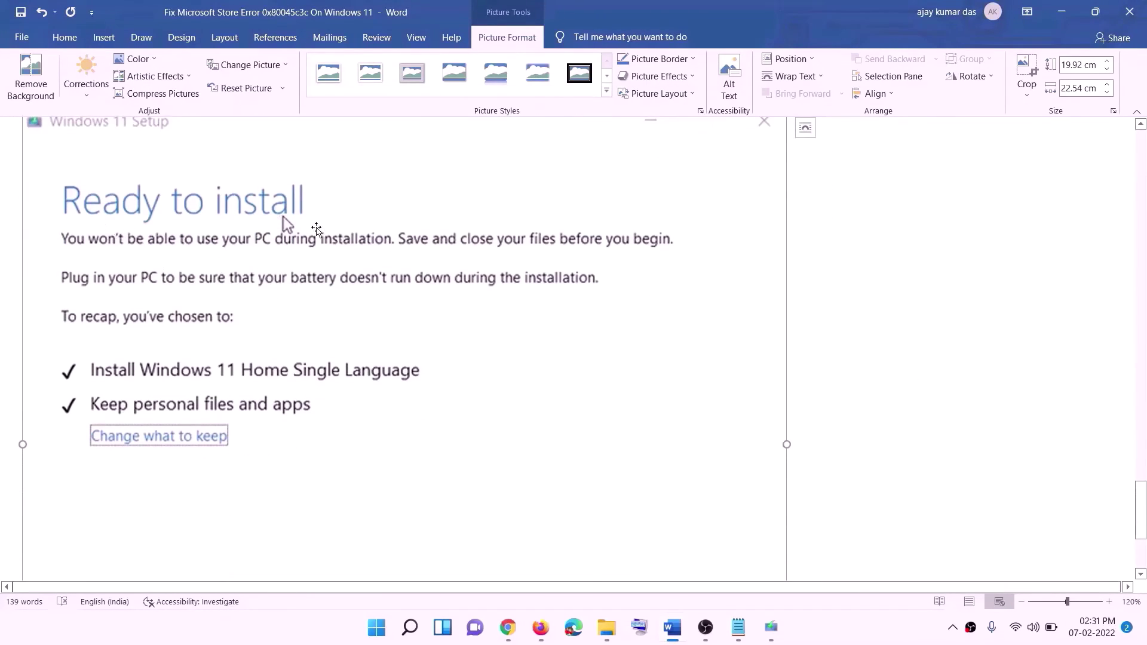
scroll(127, 220, down, 1)
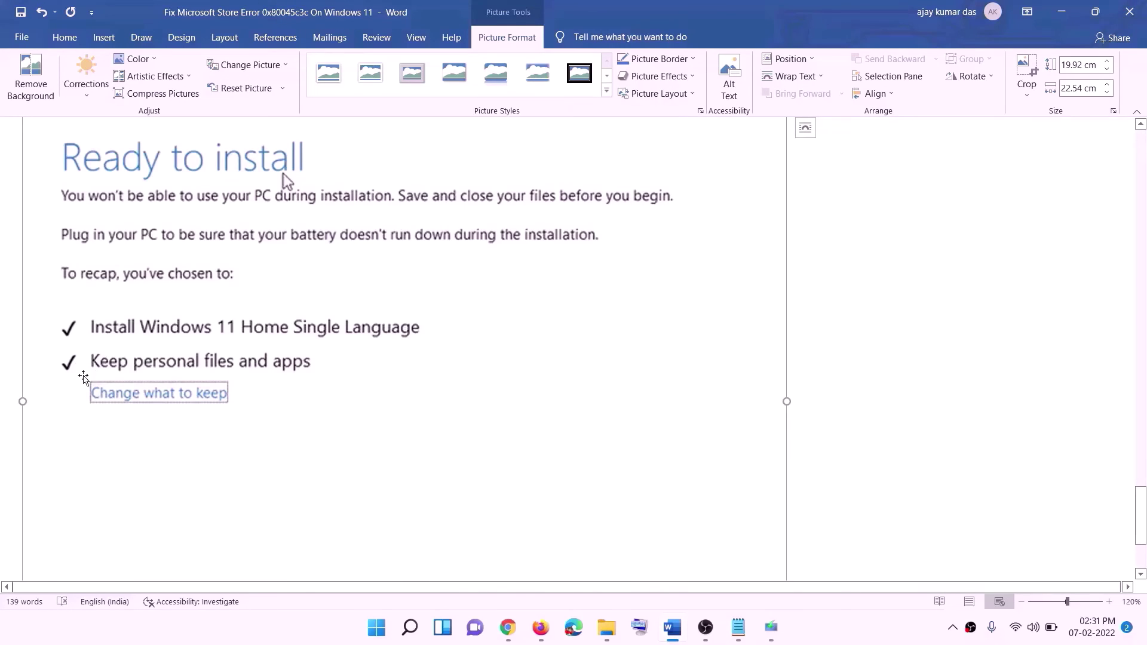
scroll(425, 374, down, 4)
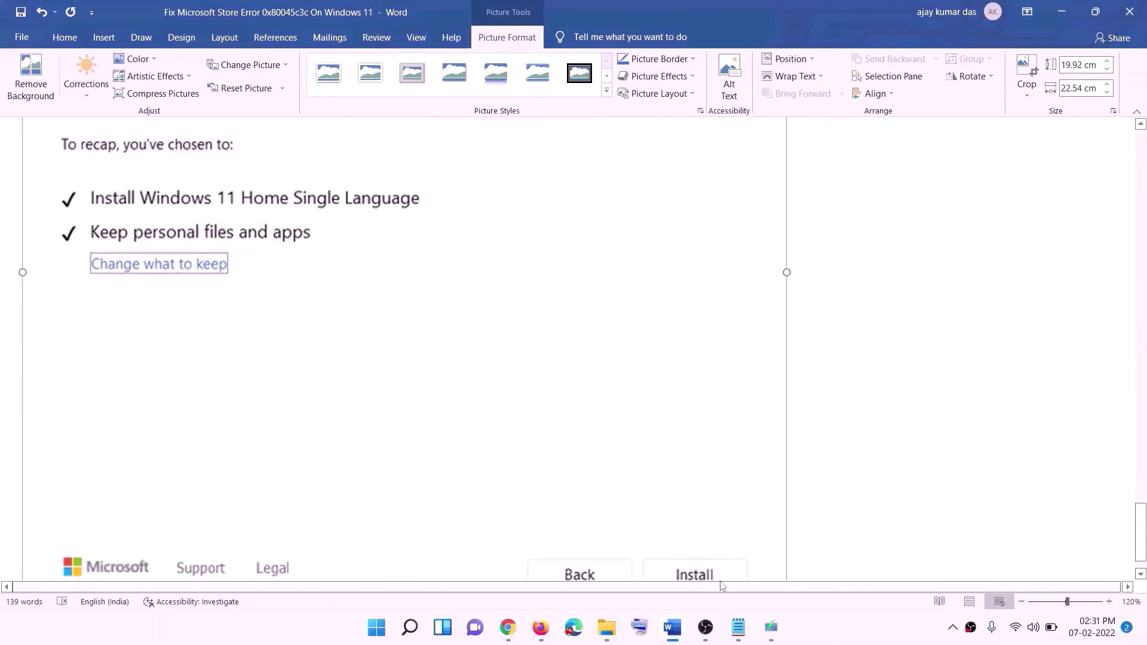
scroll(610, 448, up, 7)
scroll(610, 446, up, 1)
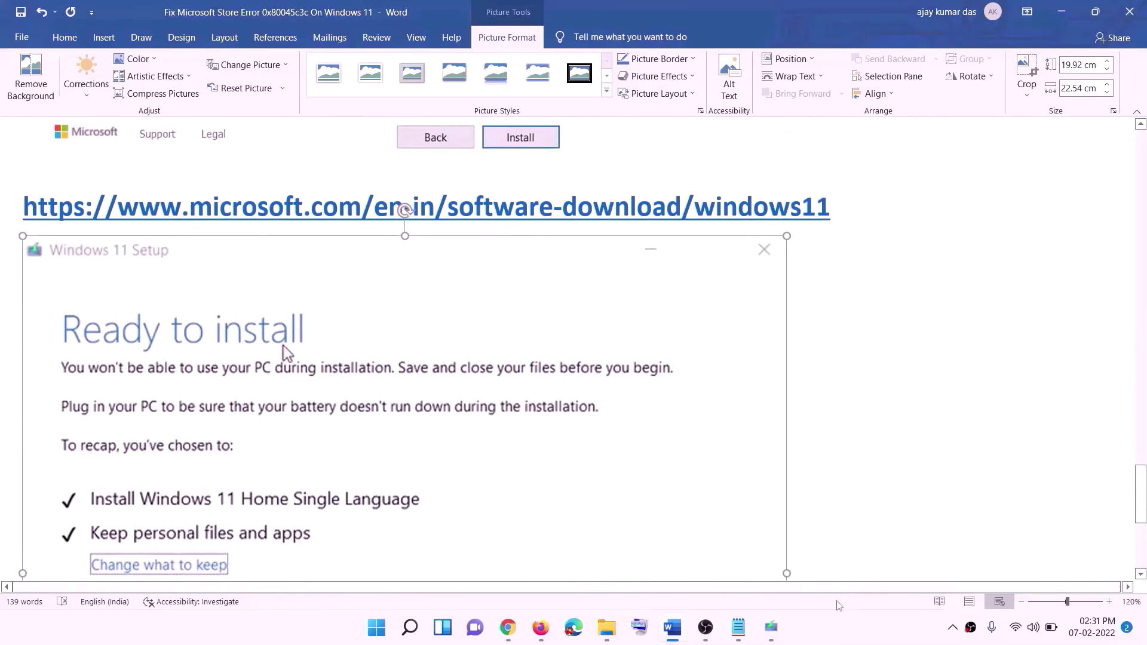